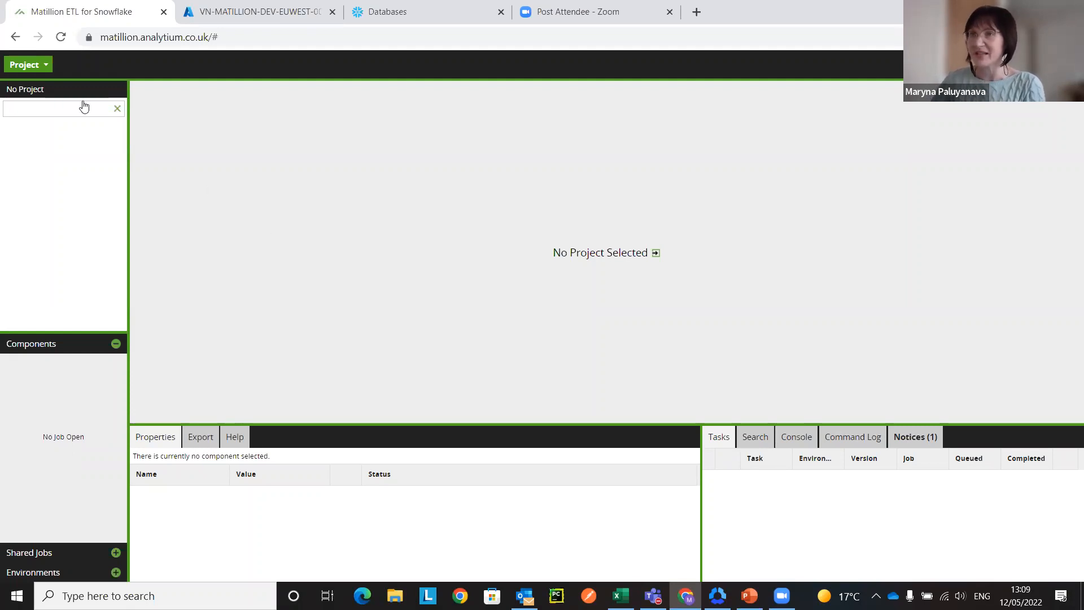
Step: Start a new project named HubspotPowerBI in a new project group demo, with sample jobs excluded
click(38, 67)
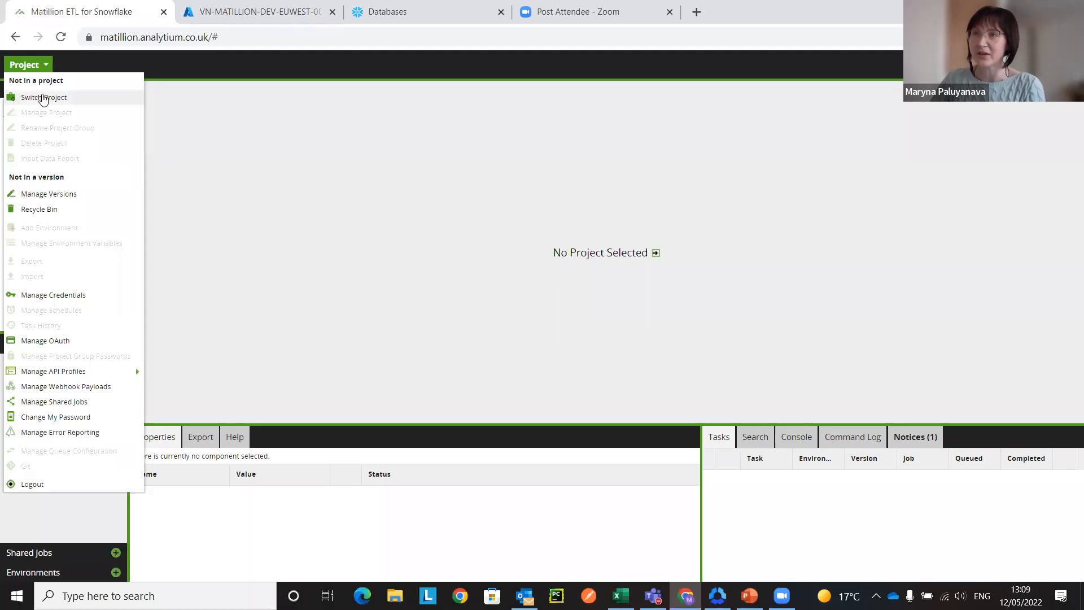
click(47, 99)
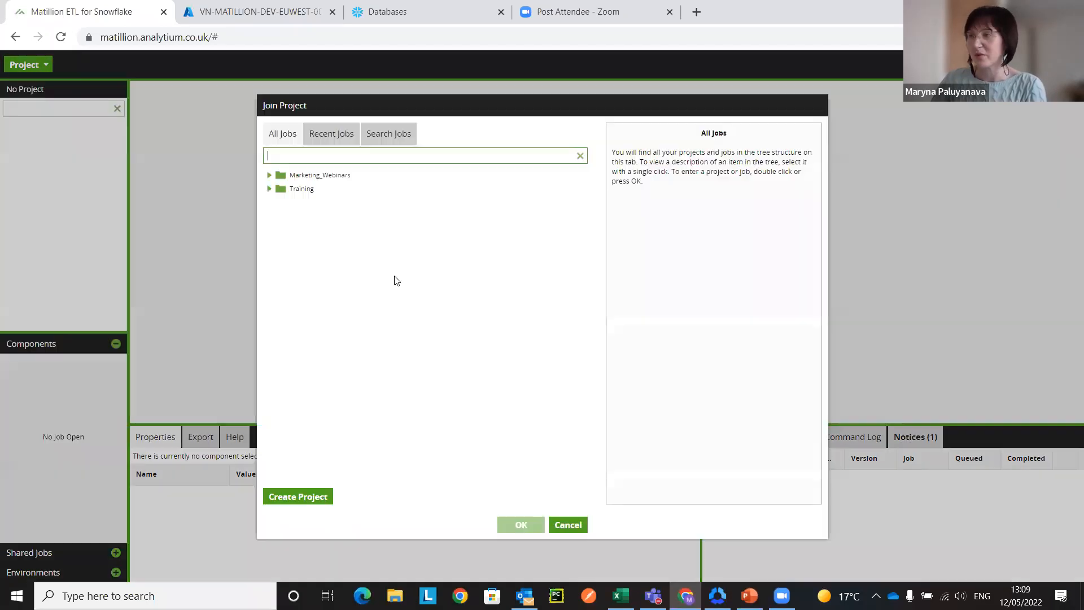
click(313, 498)
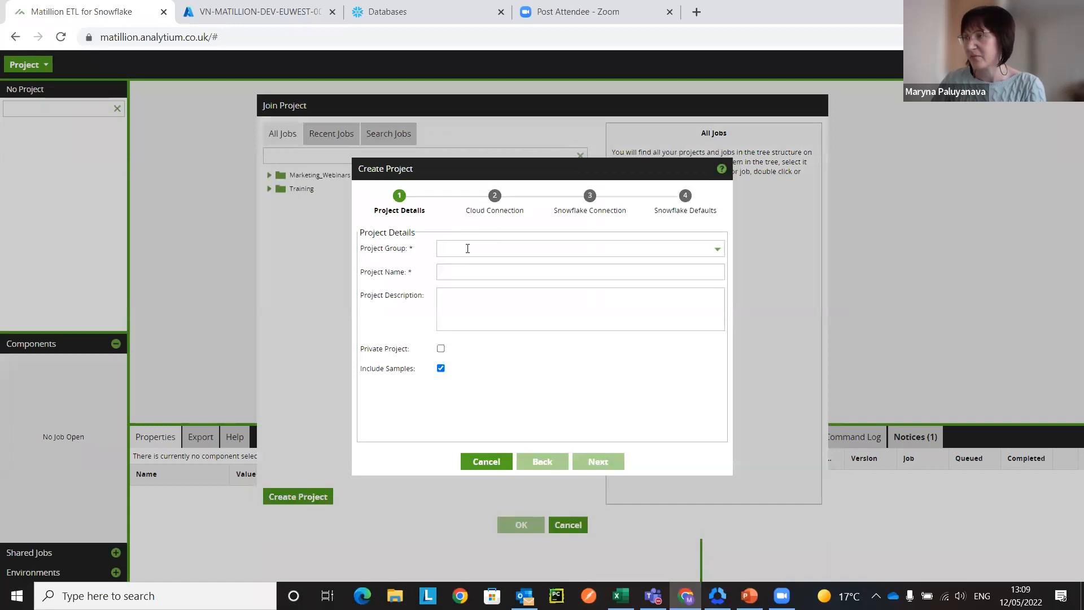
click(468, 248)
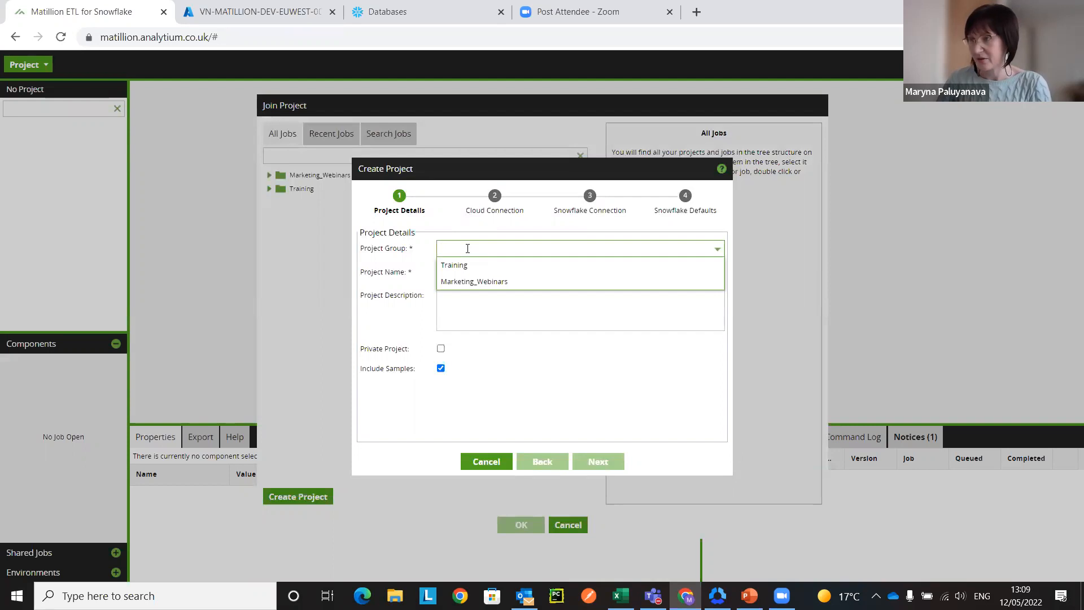
text(demo)
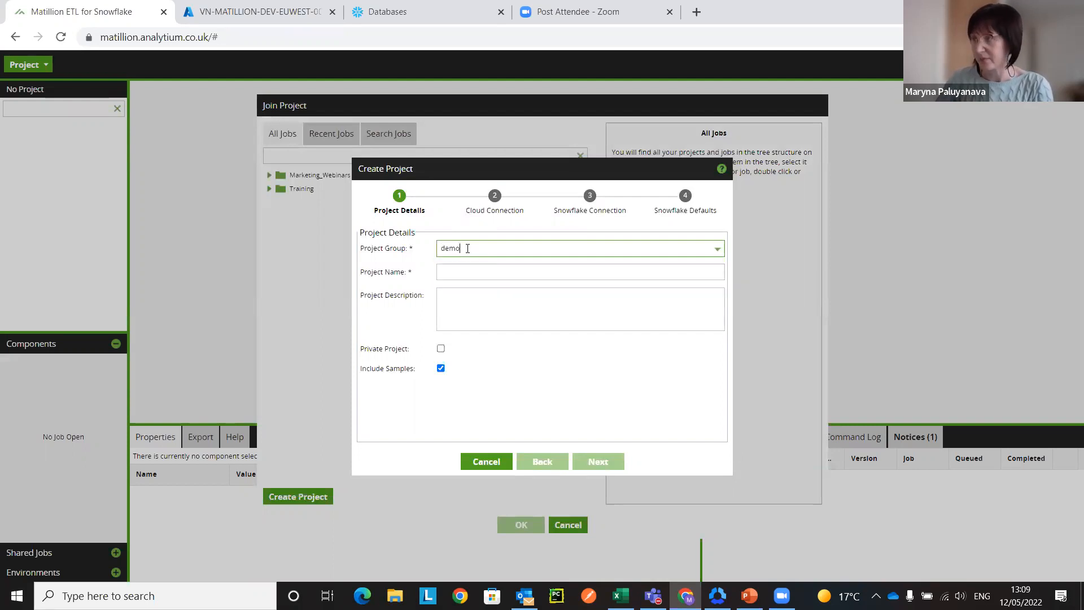
click(456, 274)
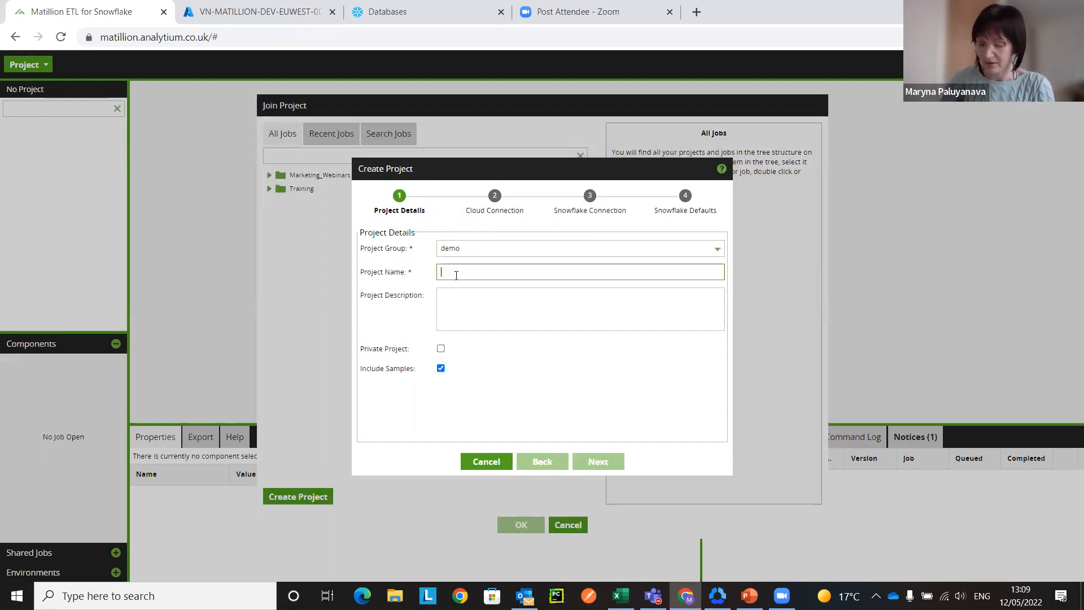
text(HubspotPowerBI)
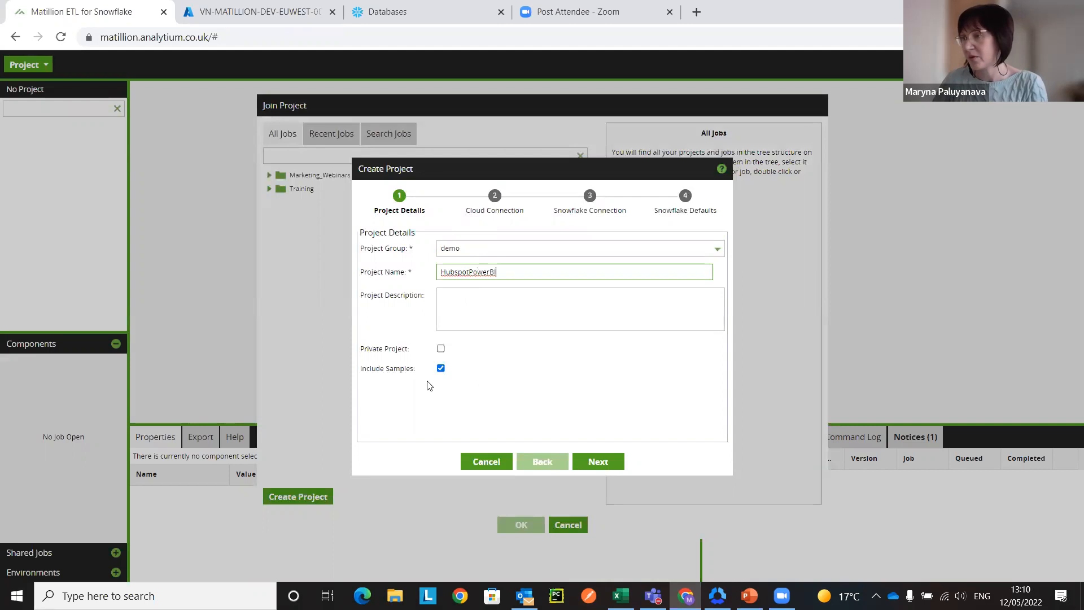
click(440, 368)
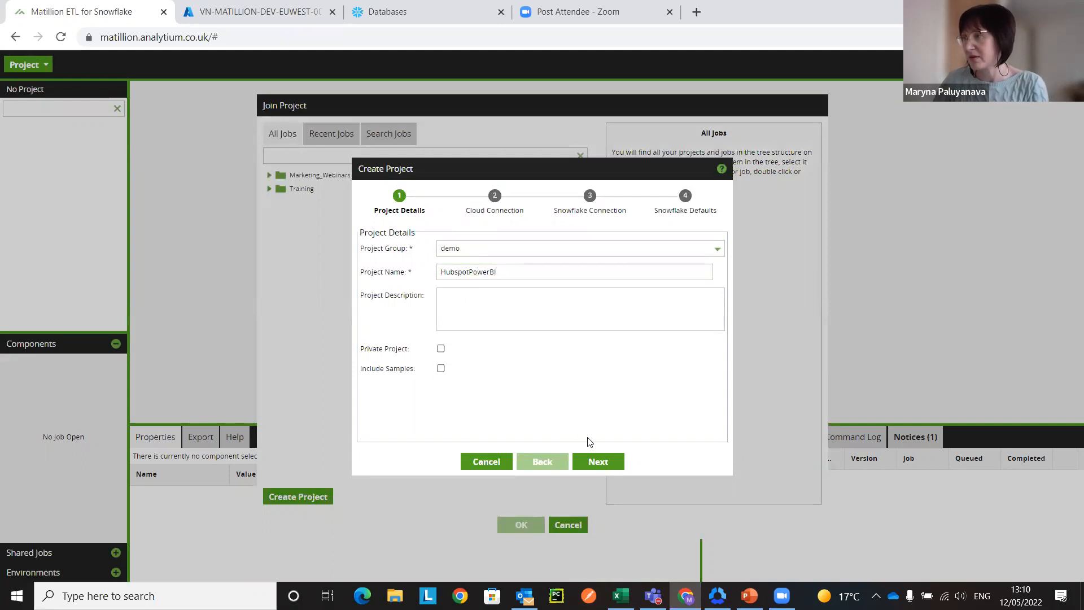
click(599, 459)
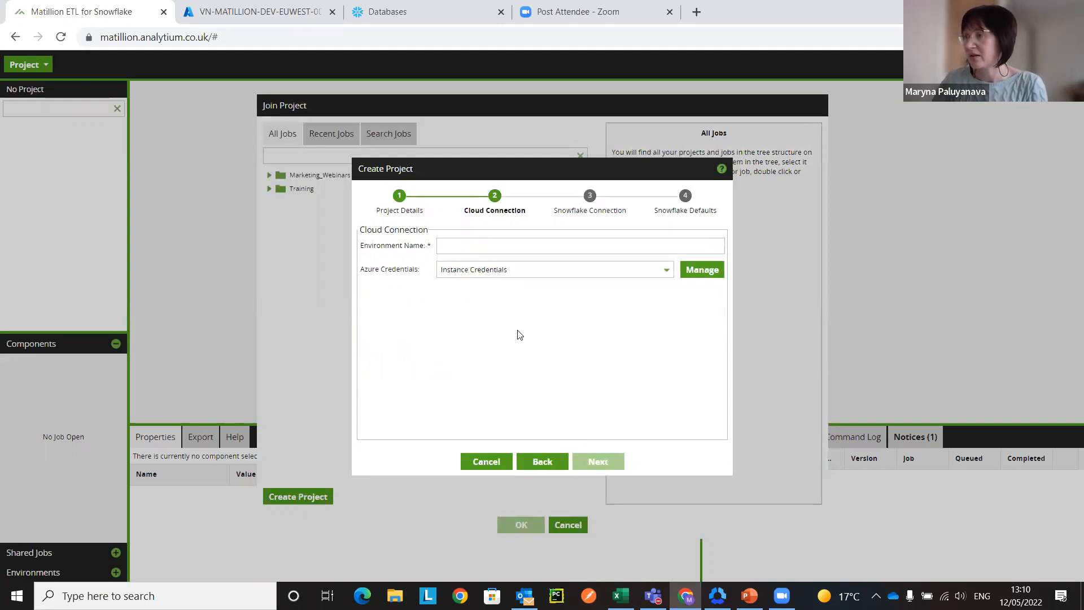
Step: Name the cloud connection's environment demo and proceed with the instance credentials
click(458, 246)
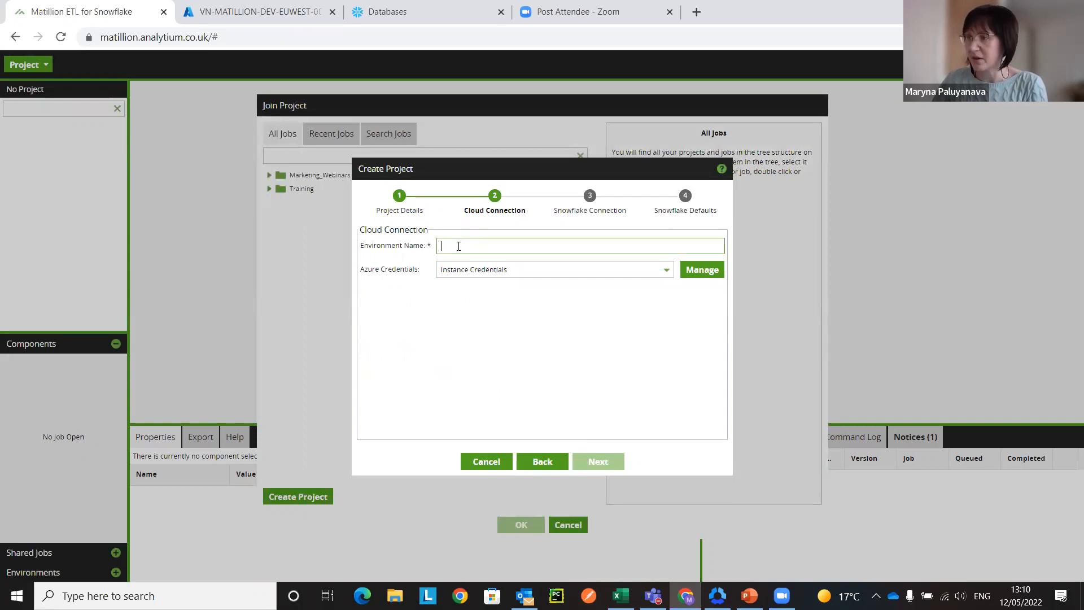
text(demo)
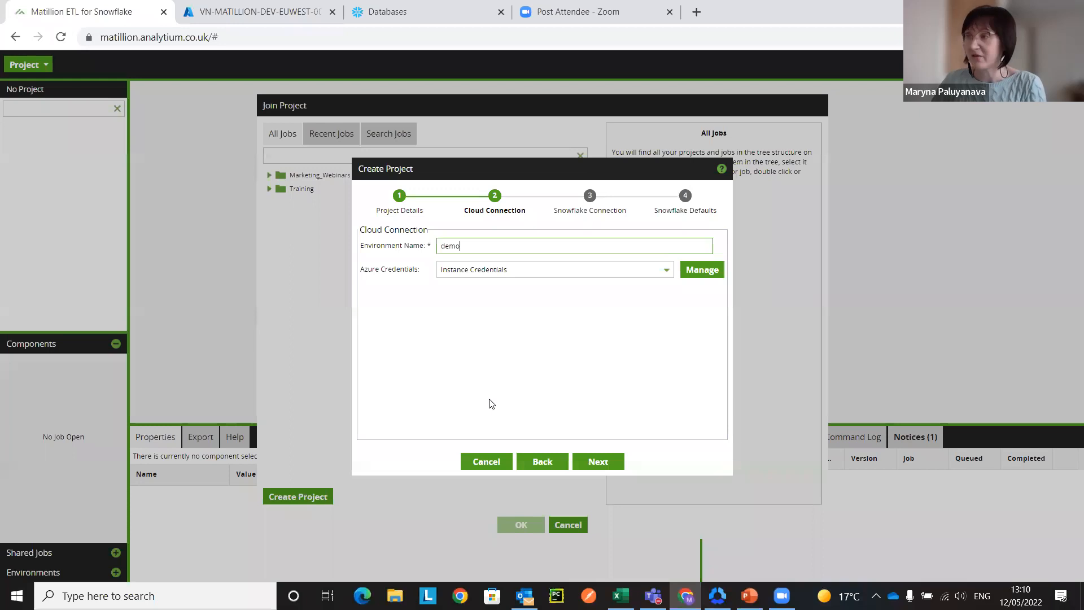
click(605, 462)
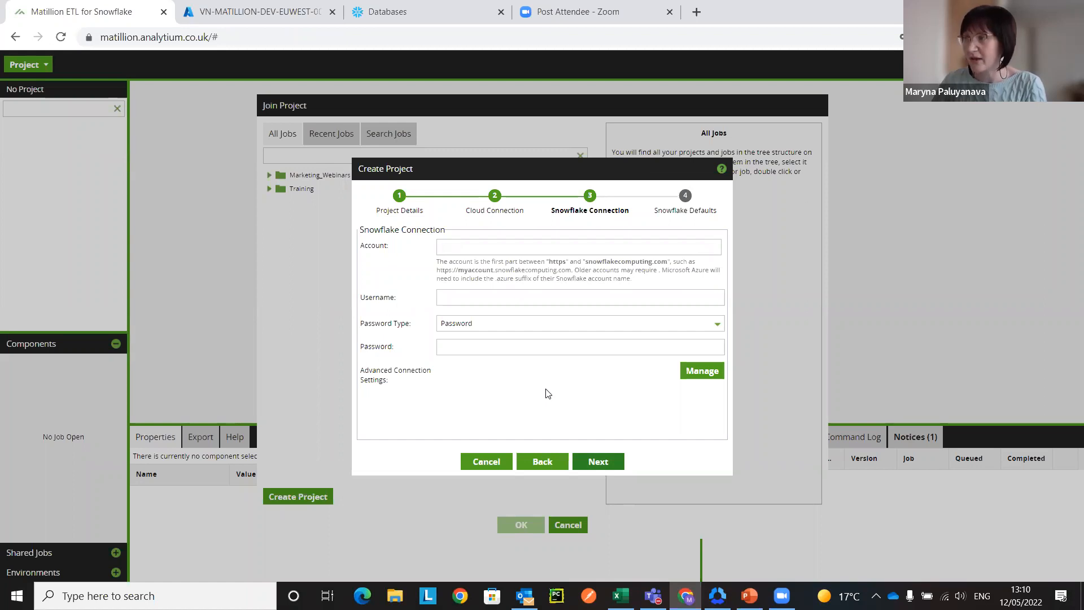
Step: Fill in the Snowflake connection with the account identifier from the Snowflake console's web address, the username and the saved account password
click(395, 11)
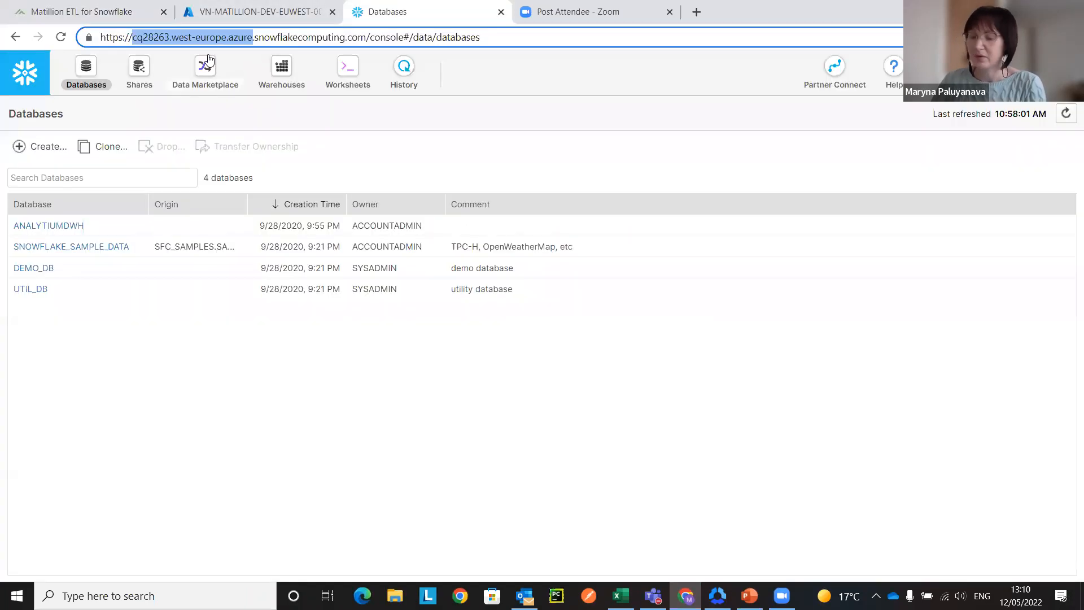
click(82, 11)
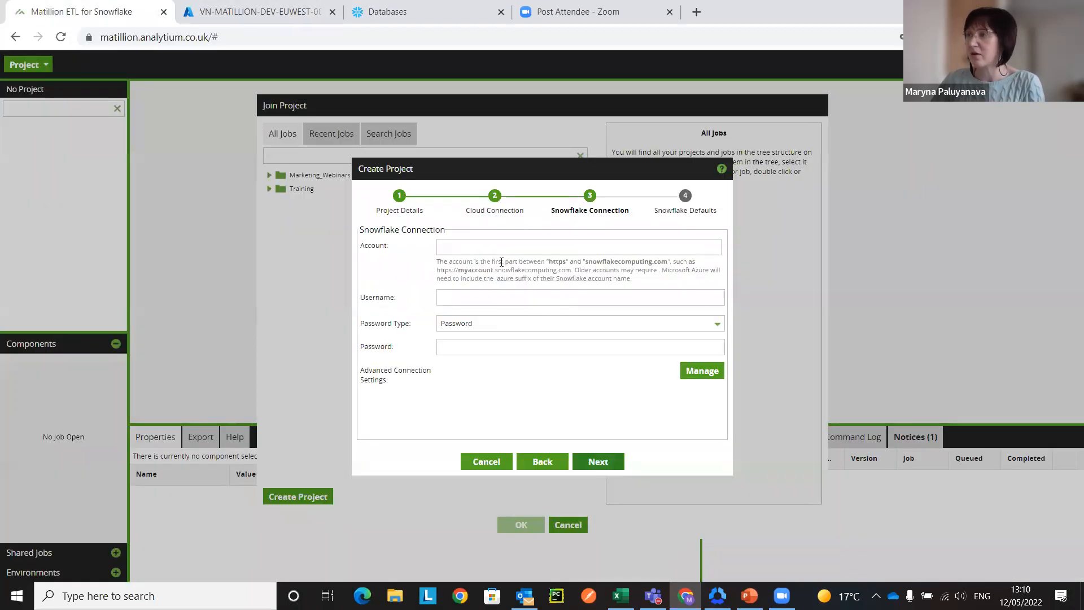
click(494, 247)
text(cq28263.west-europe.azure)
click(472, 299)
text(marpal)
click(487, 346)
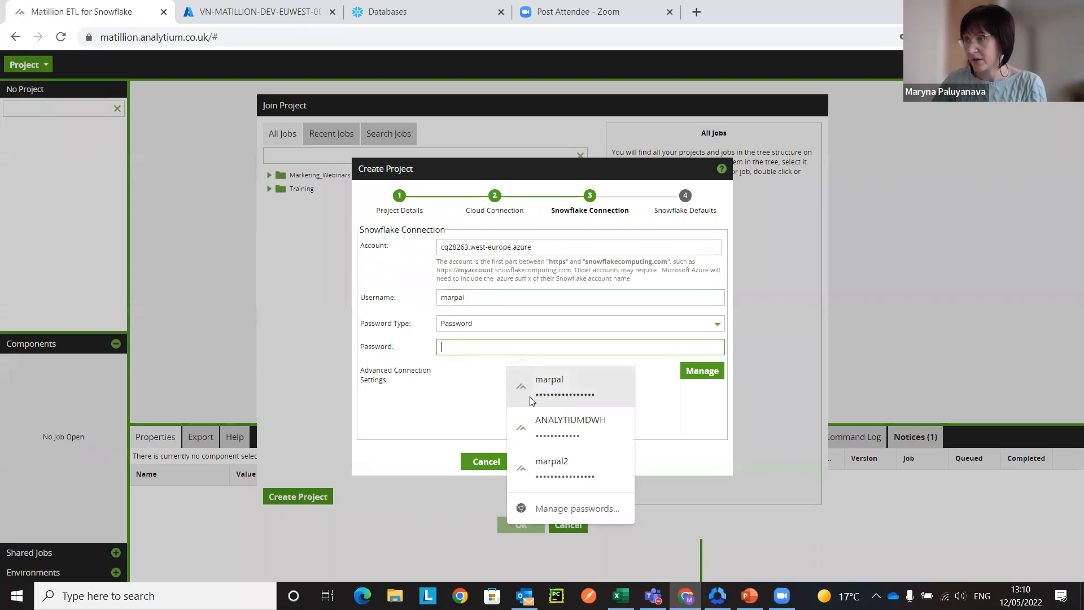
click(529, 396)
click(598, 461)
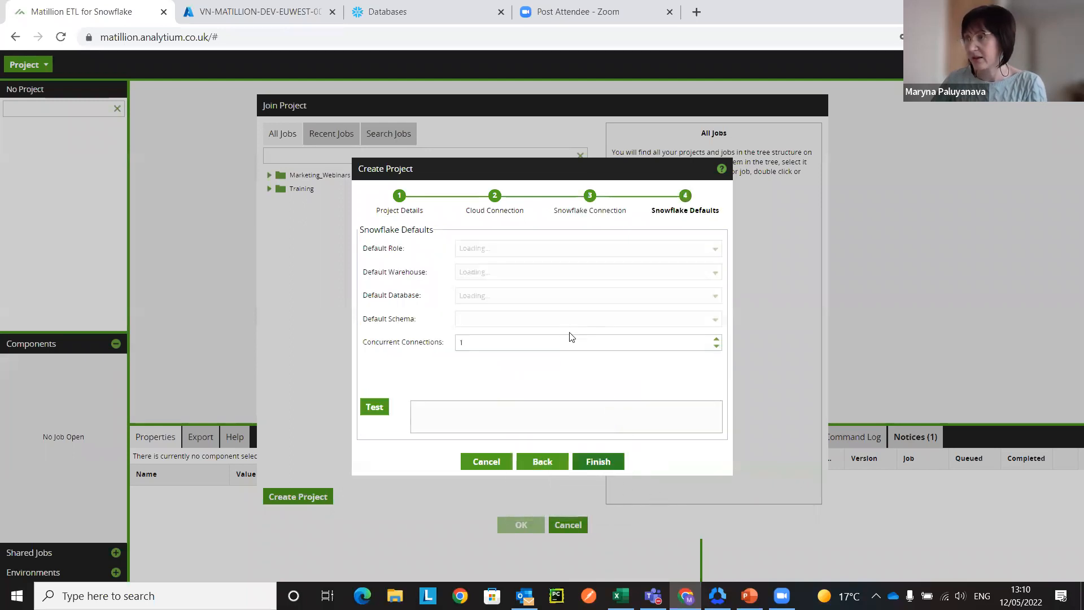
Step: Set the Snowflake defaults to role PUBLIC, warehouse and database ANALYTIUMDWH and schema ETL, test the connection and finish creating the project
click(631, 247)
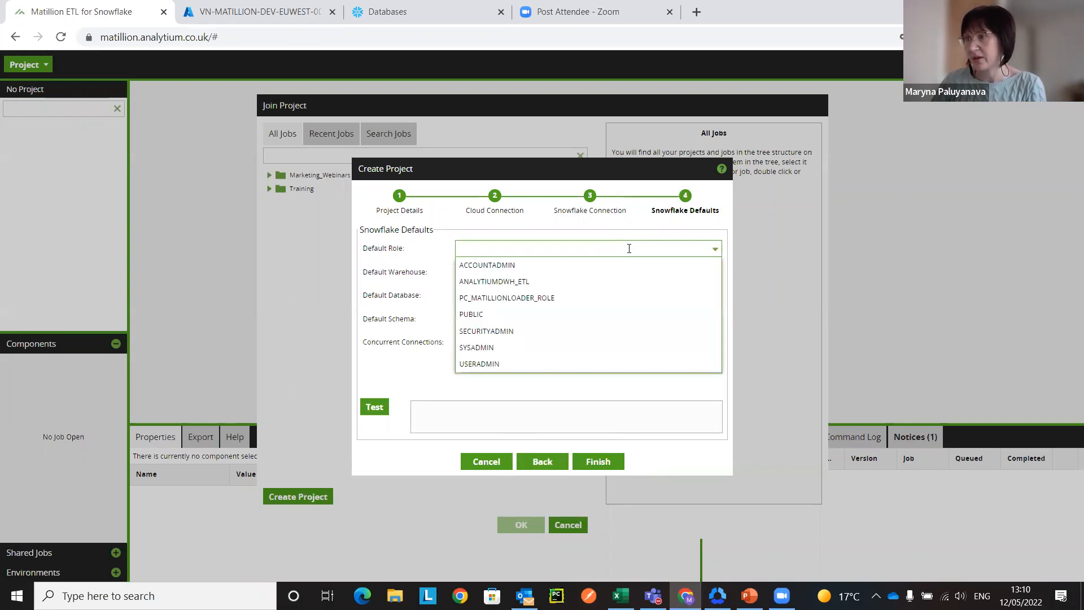
click(546, 313)
click(564, 271)
click(557, 289)
click(557, 295)
click(552, 312)
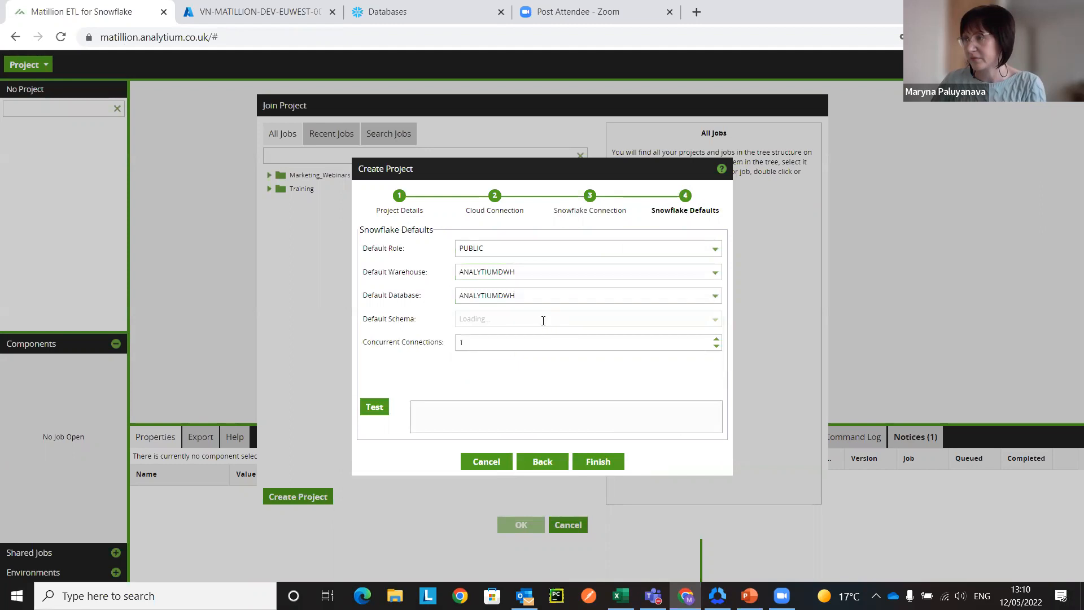
click(542, 319)
click(532, 352)
click(362, 408)
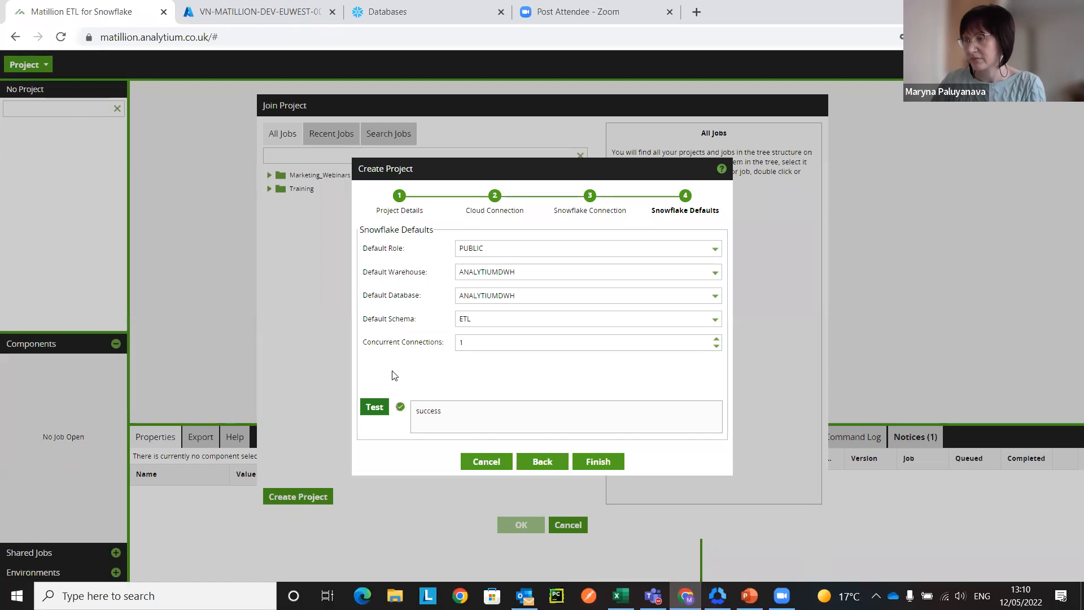
click(598, 462)
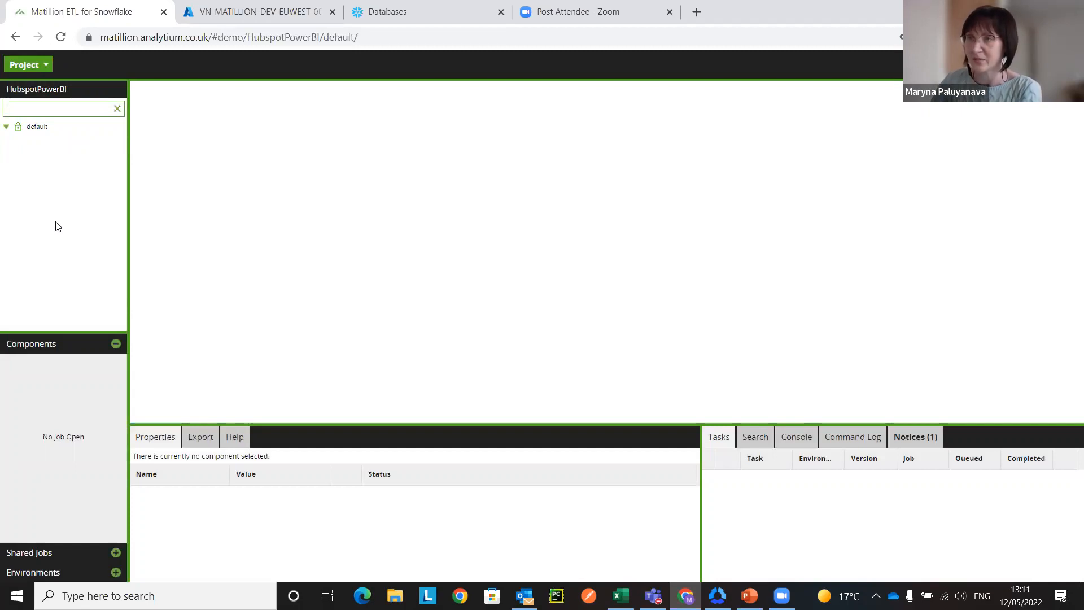
Step: Add an orchestration job named Hubspot under the default version and switch to it
right_click(41, 128)
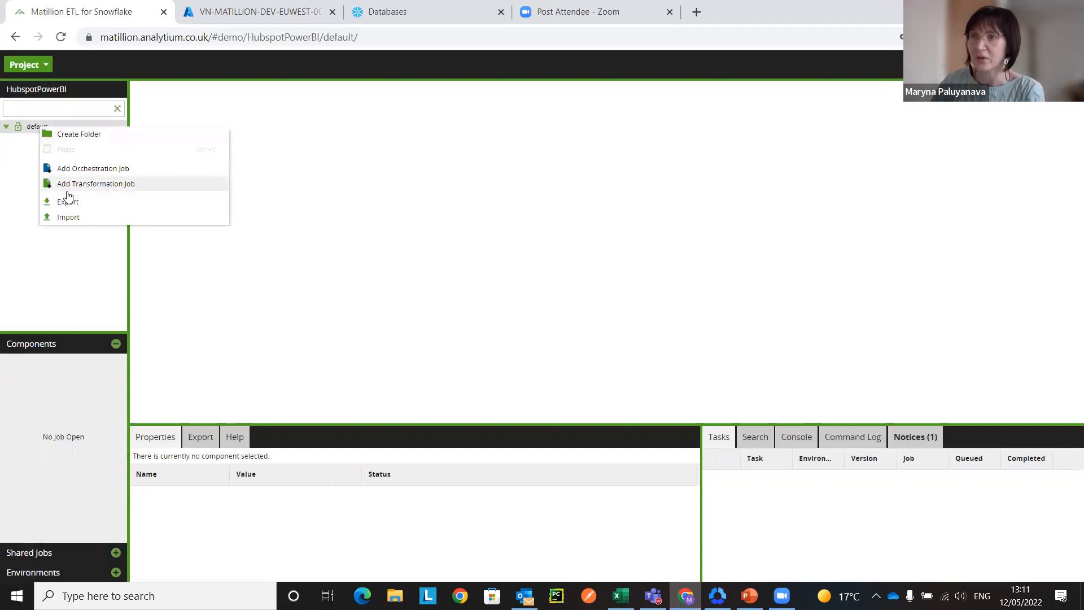
click(102, 169)
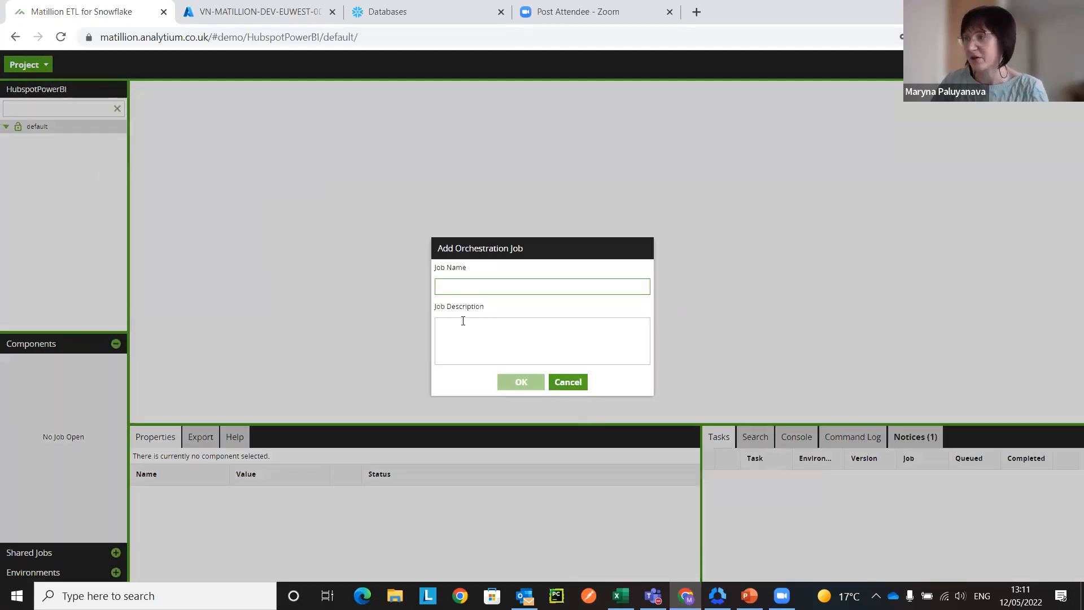
text(H)
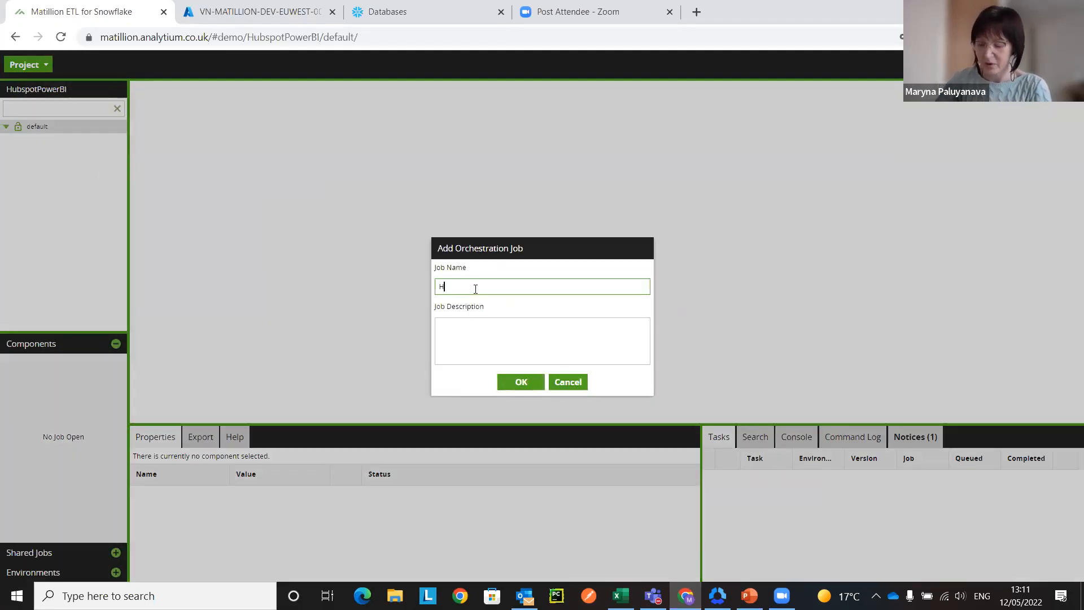
text(ubspot)
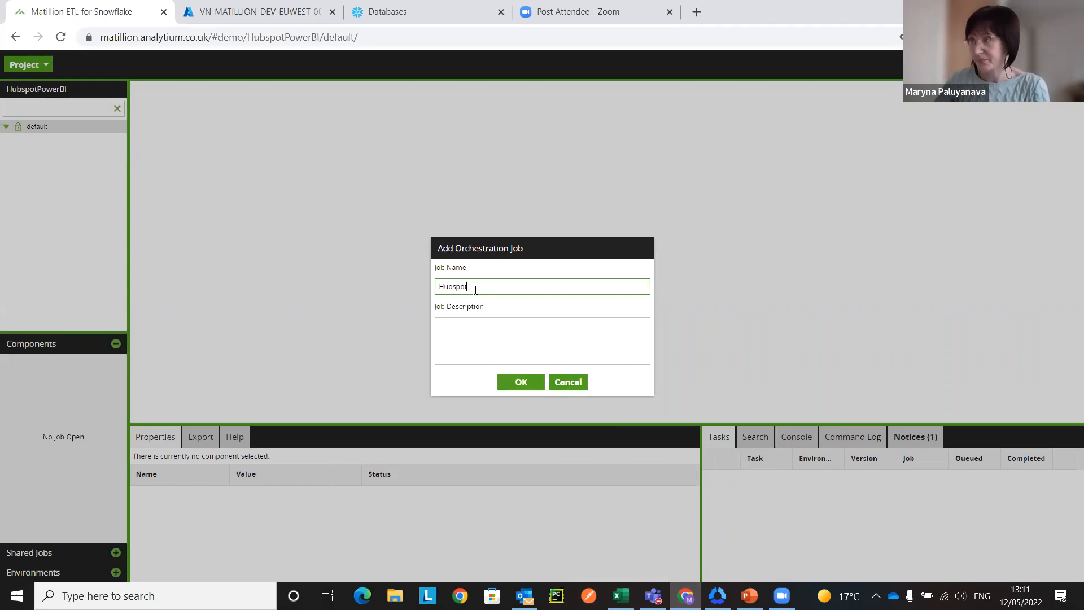
click(517, 380)
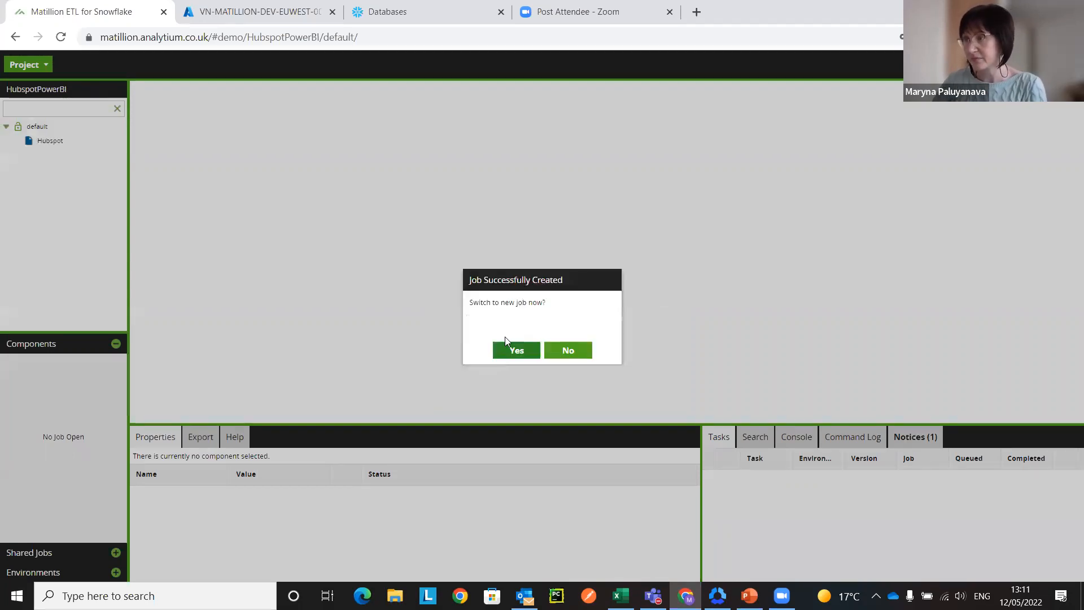
click(517, 353)
Step: Reposition the Start component on the canvas, find the HubSpot Query component and place it connected to the right of Start
drag(592, 262, 319, 181)
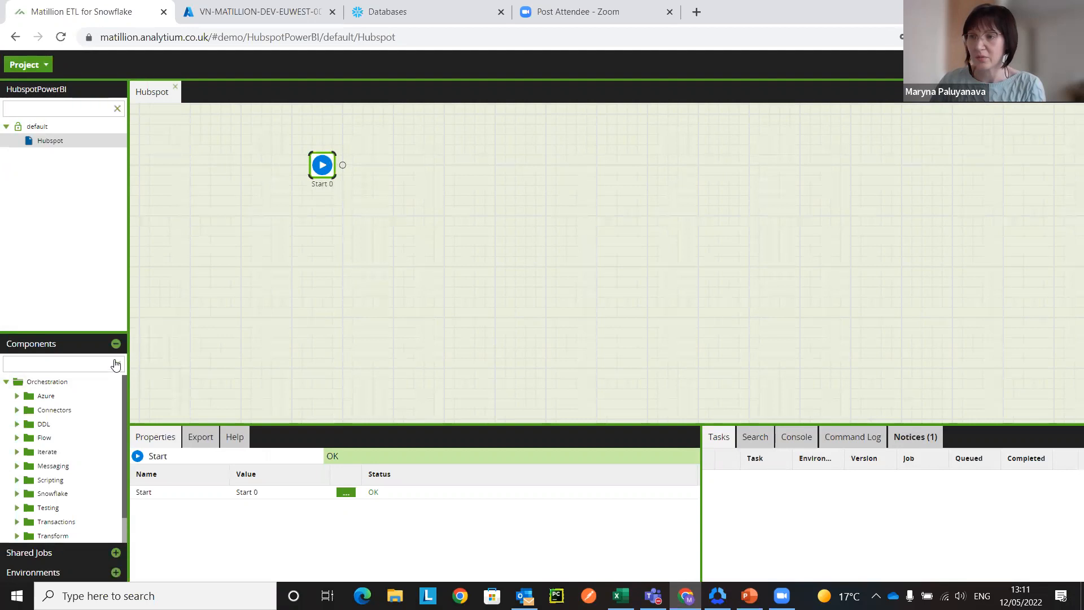
click(89, 363)
text(hubspot)
drag(87, 432, 394, 167)
Step: Enlarge the properties area and rename the HubSpot query component as HubSpot Contacts
drag(411, 424, 407, 219)
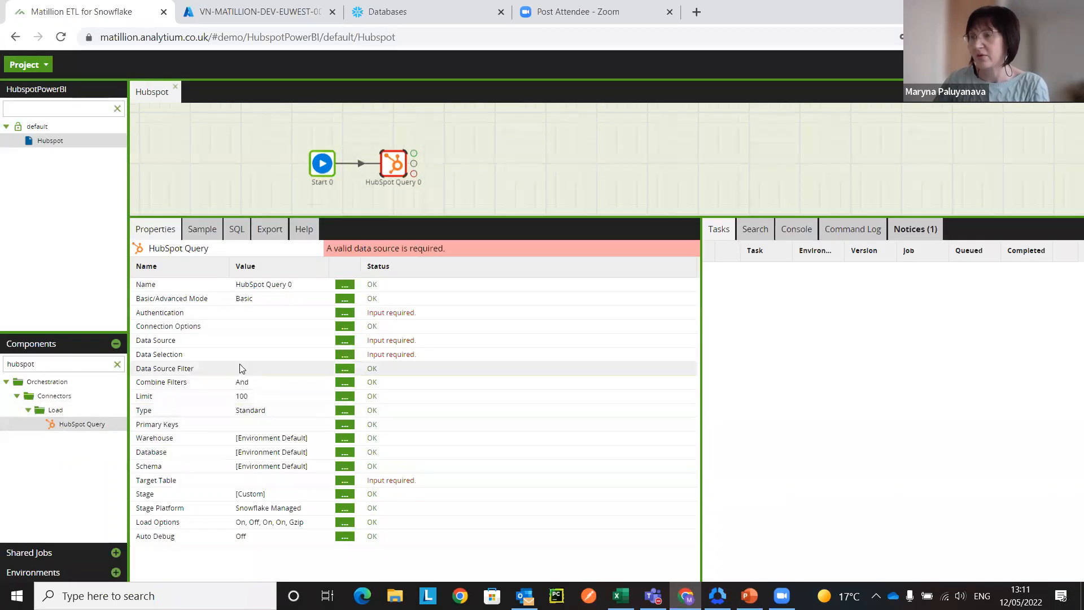
click(345, 284)
drag(531, 320, 474, 319)
key(BackSpace)
text(Contacts)
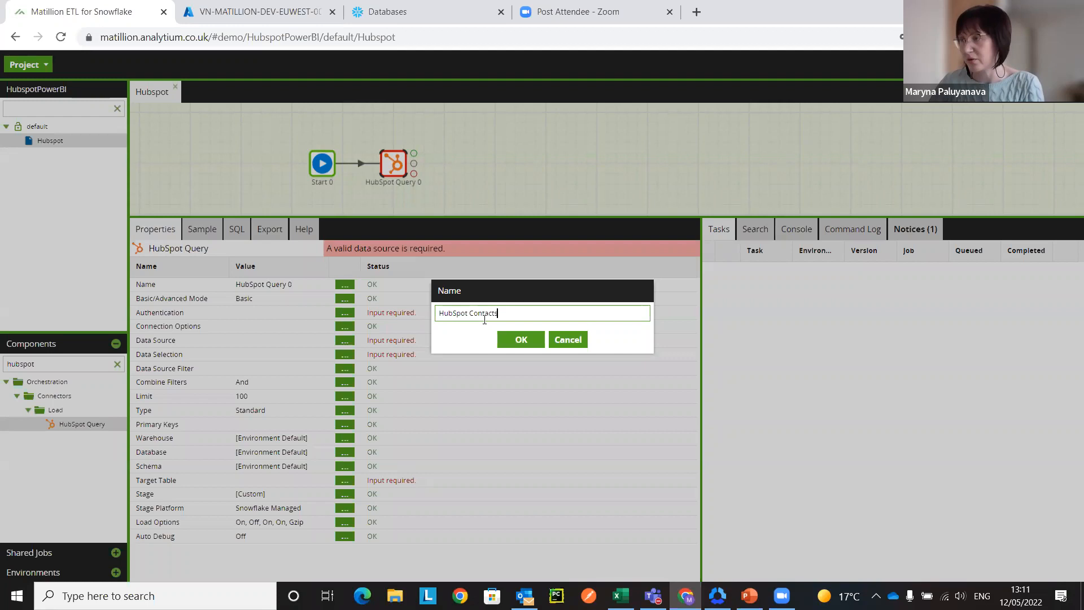
click(517, 339)
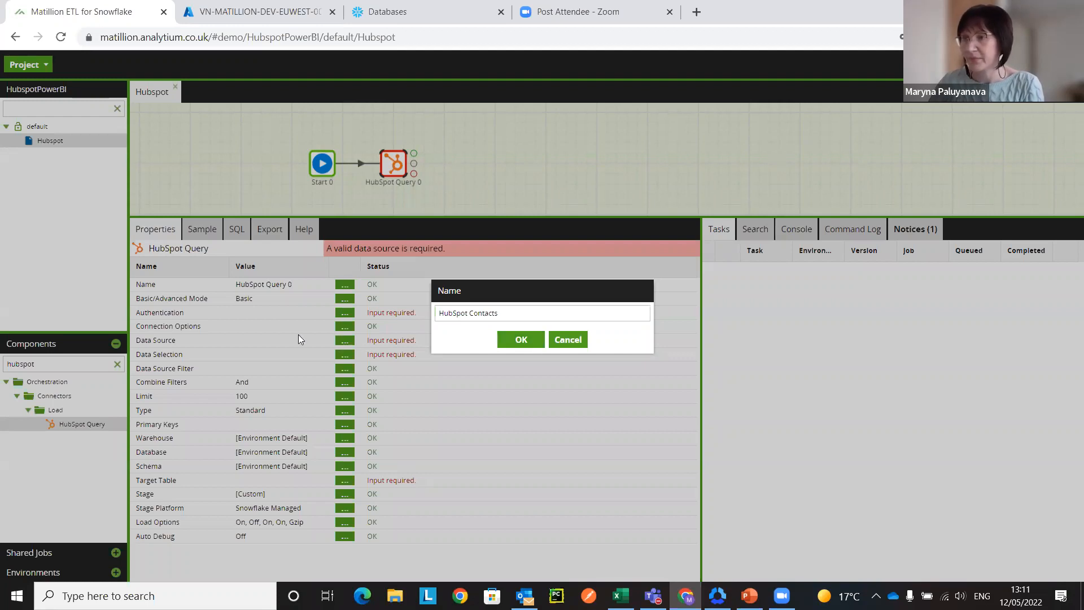
Step: Review the hubspotOAuth entry's OAuth configuration without changing it, and set the HubSpot Contacts component's authentication to hubspotOAuth
click(345, 314)
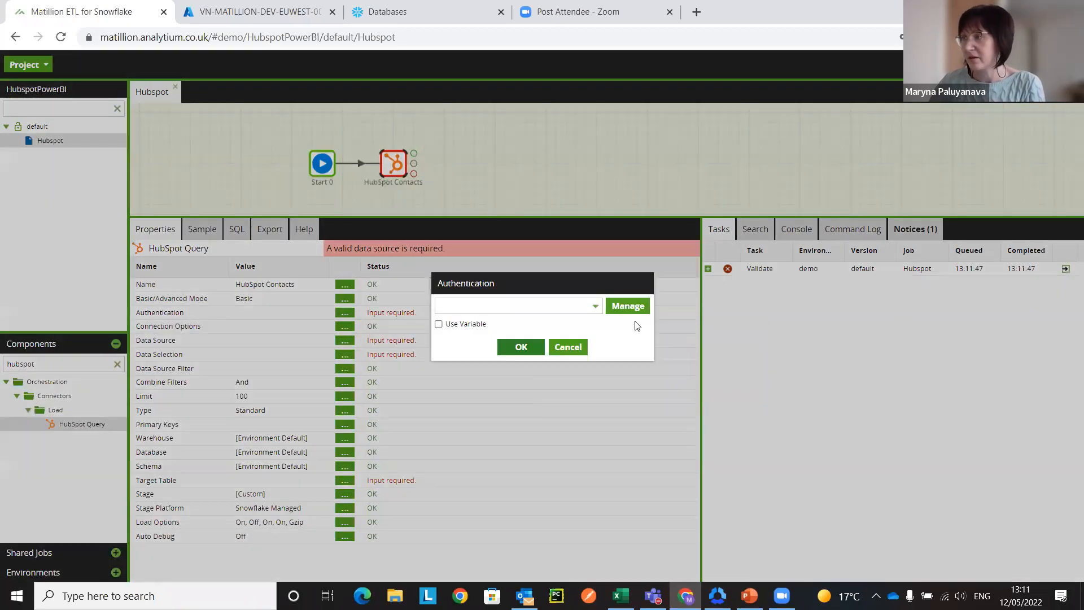
click(624, 312)
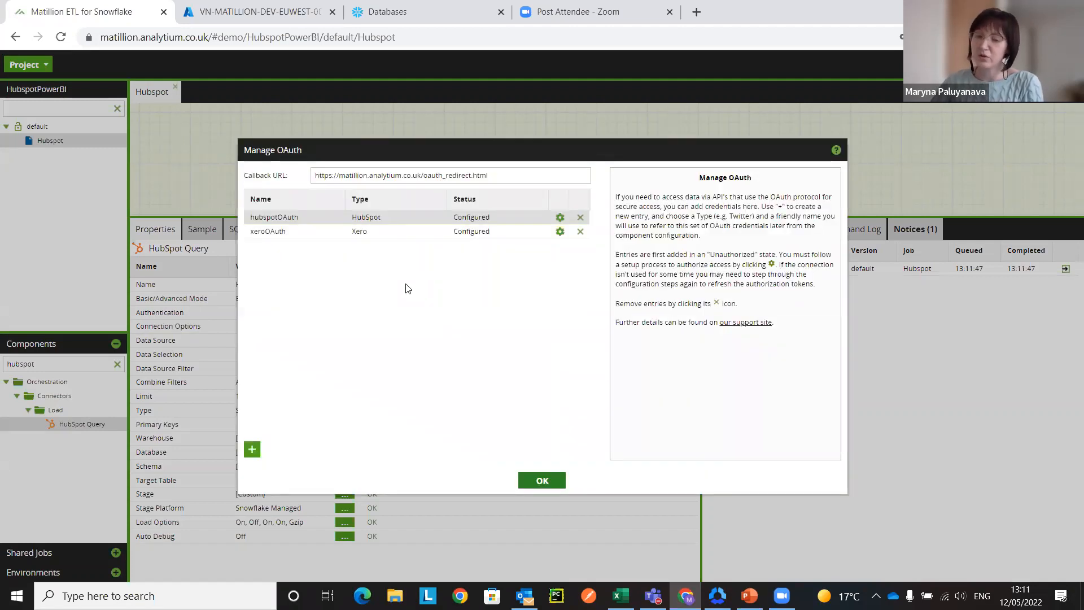
click(560, 220)
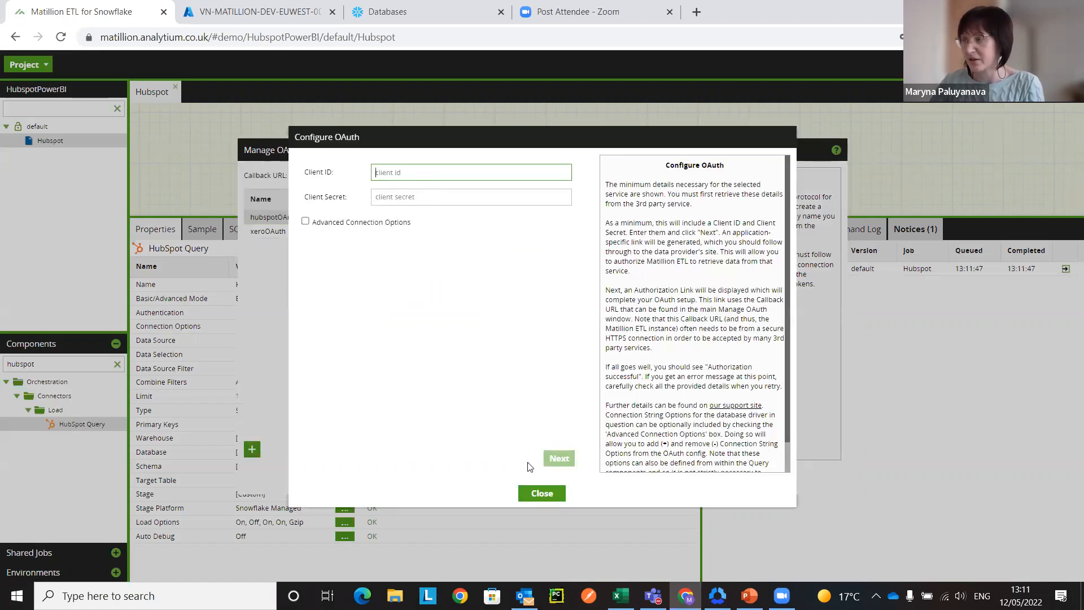
click(546, 495)
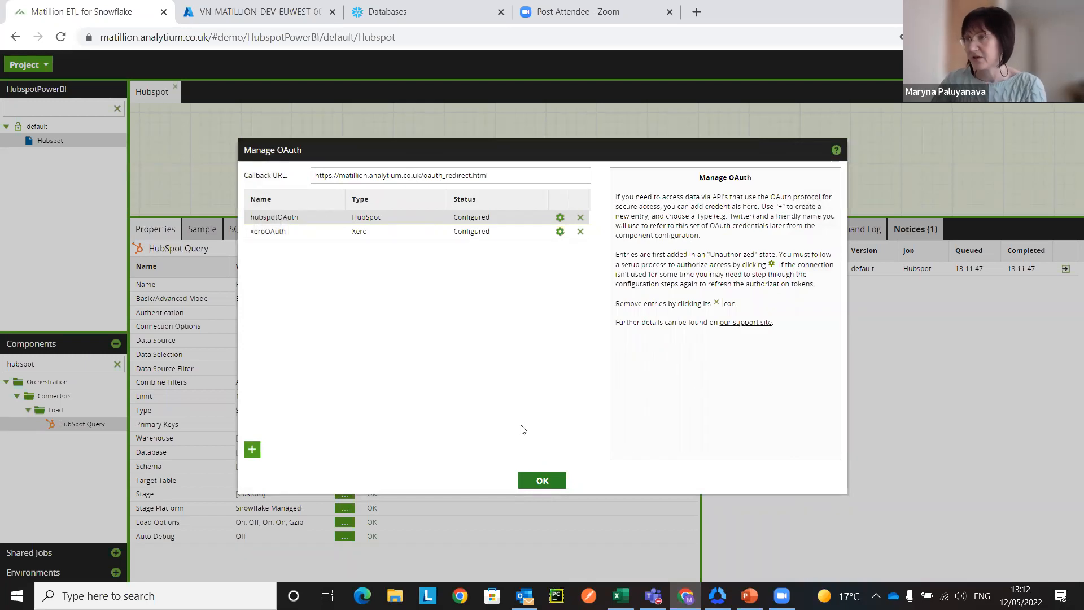
click(542, 481)
click(544, 308)
click(509, 318)
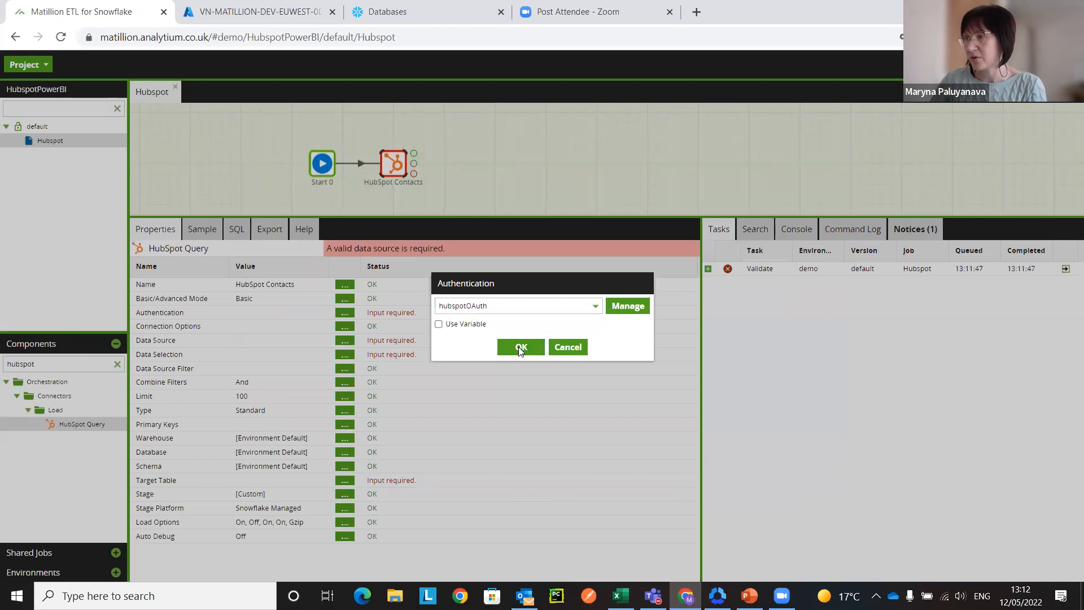
click(521, 347)
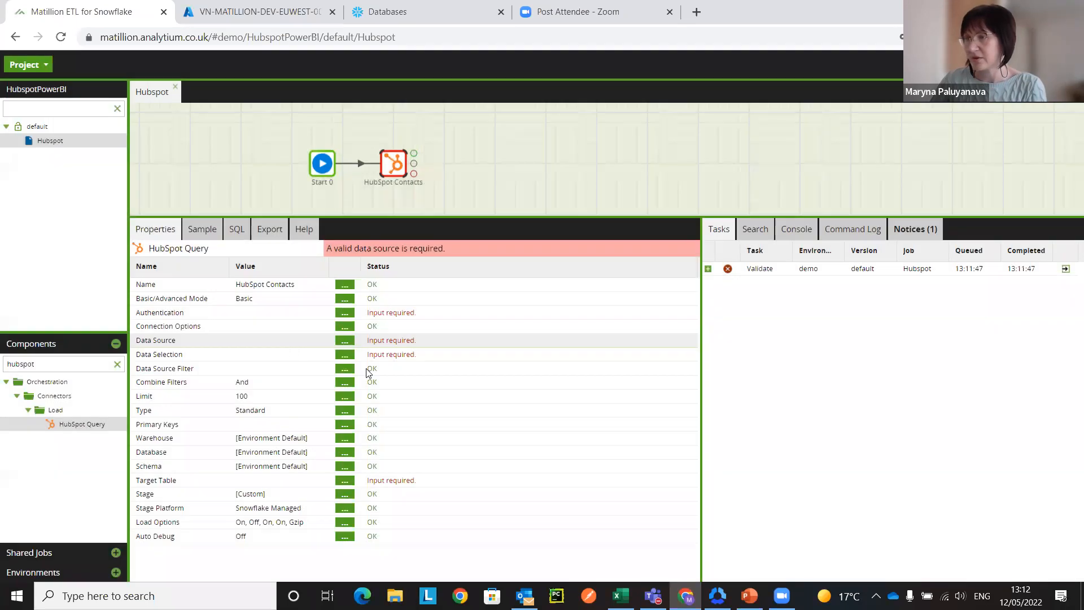
Step: Set the HubSpot Contacts component's data source to Contacts
click(344, 341)
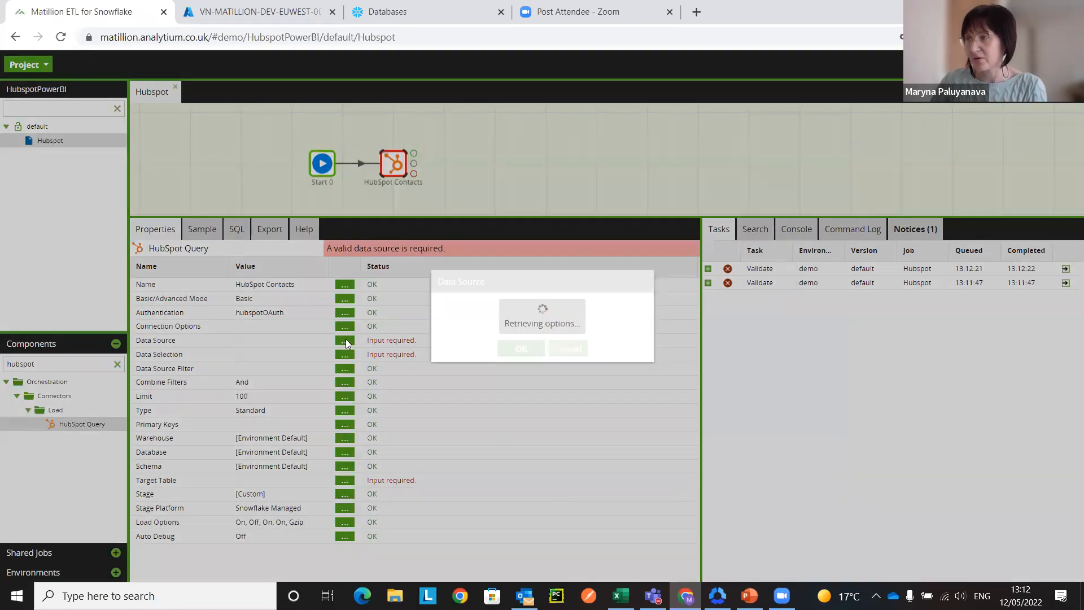
click(471, 308)
text(c)
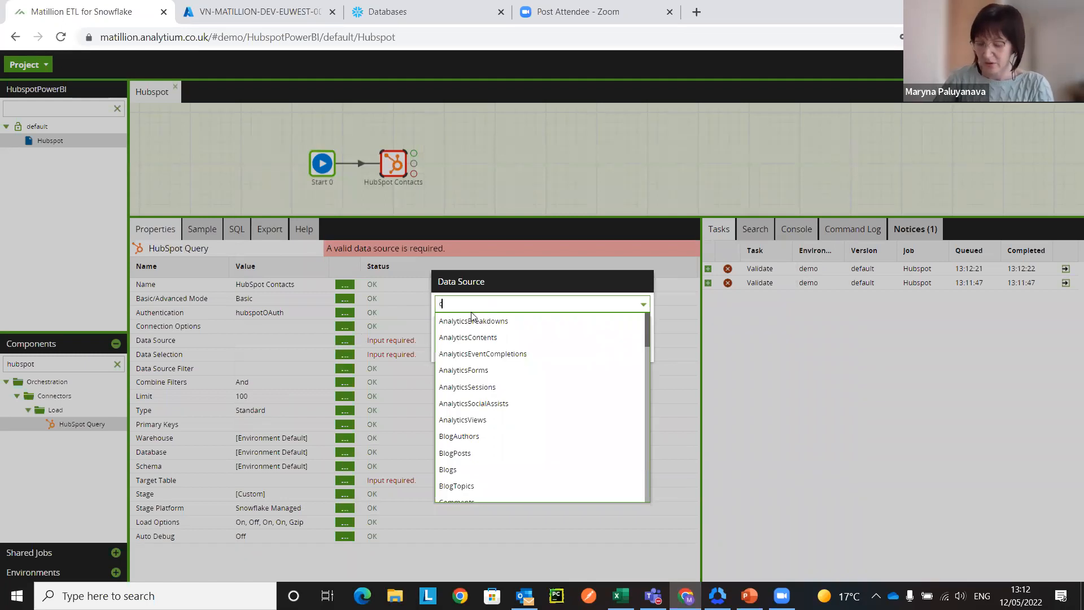
text(ontac)
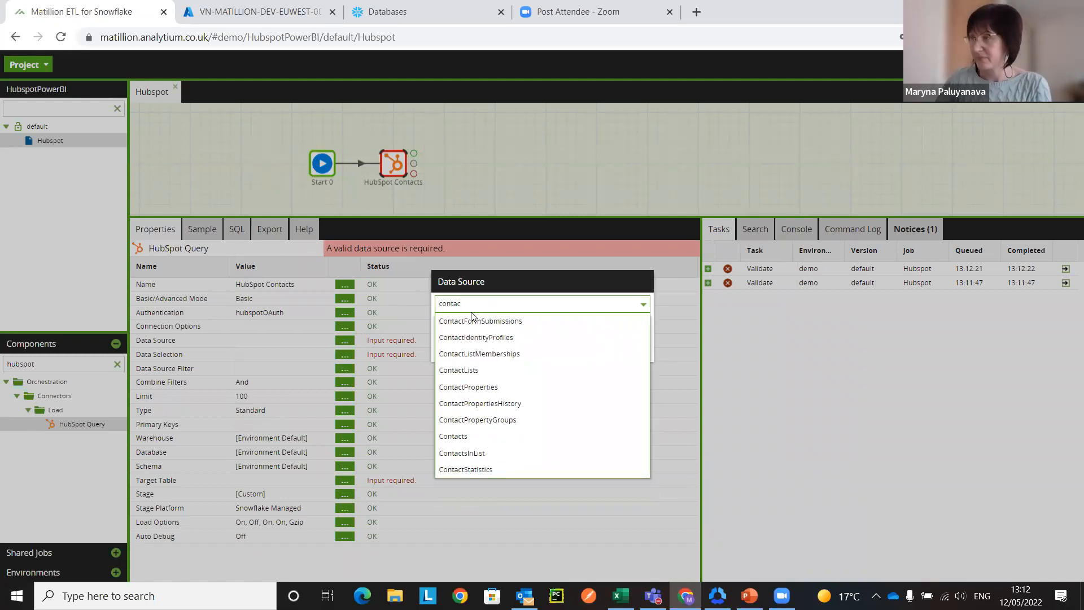
text(ts)
click(469, 321)
click(516, 347)
Step: Add the First Name and Last Name columns to the HubSpot Contacts component's data selection
click(345, 354)
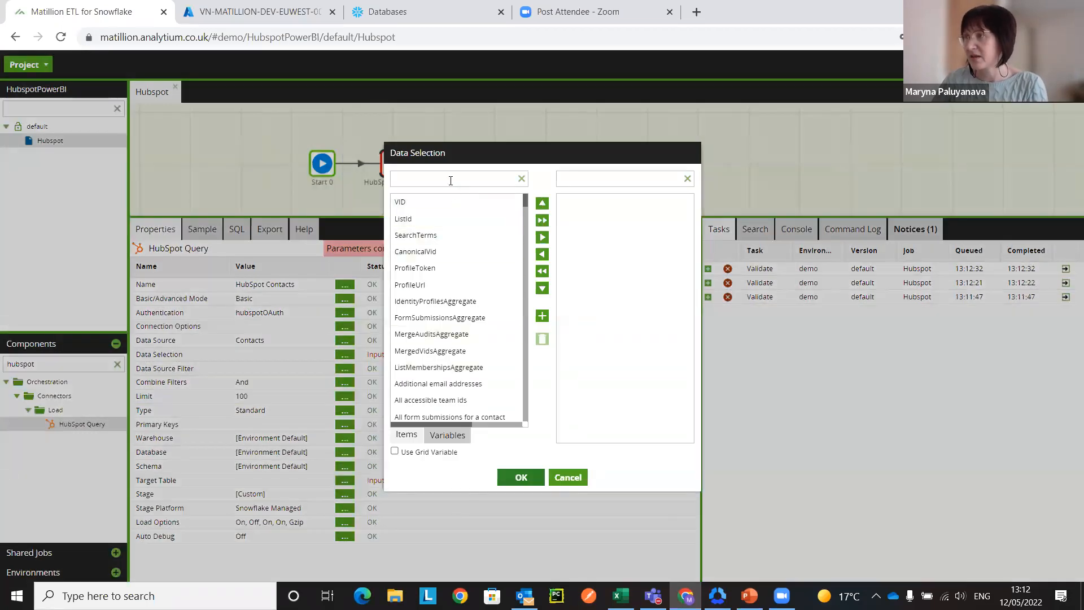
click(451, 181)
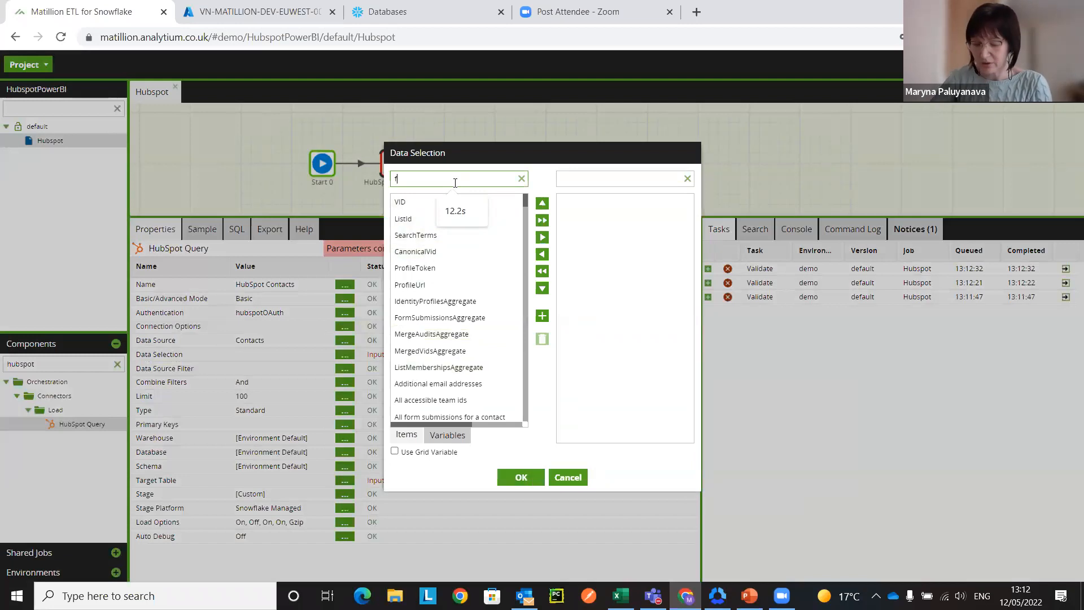
text(l)
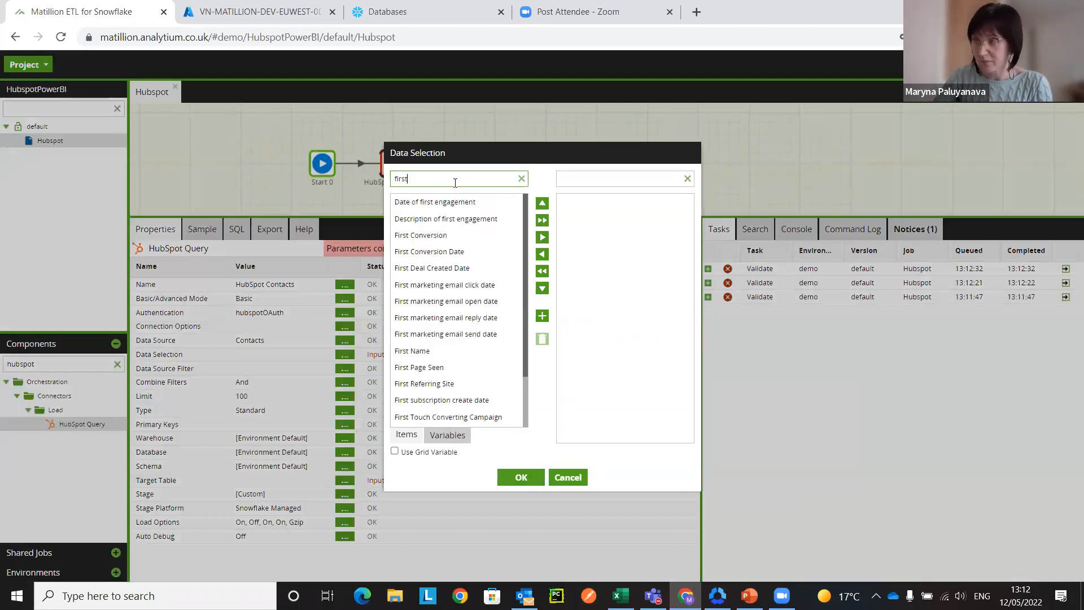
key(BackSpace)
text(name)
click(467, 203)
drag(467, 204, 599, 237)
drag(462, 184, 317, 182)
text(last name)
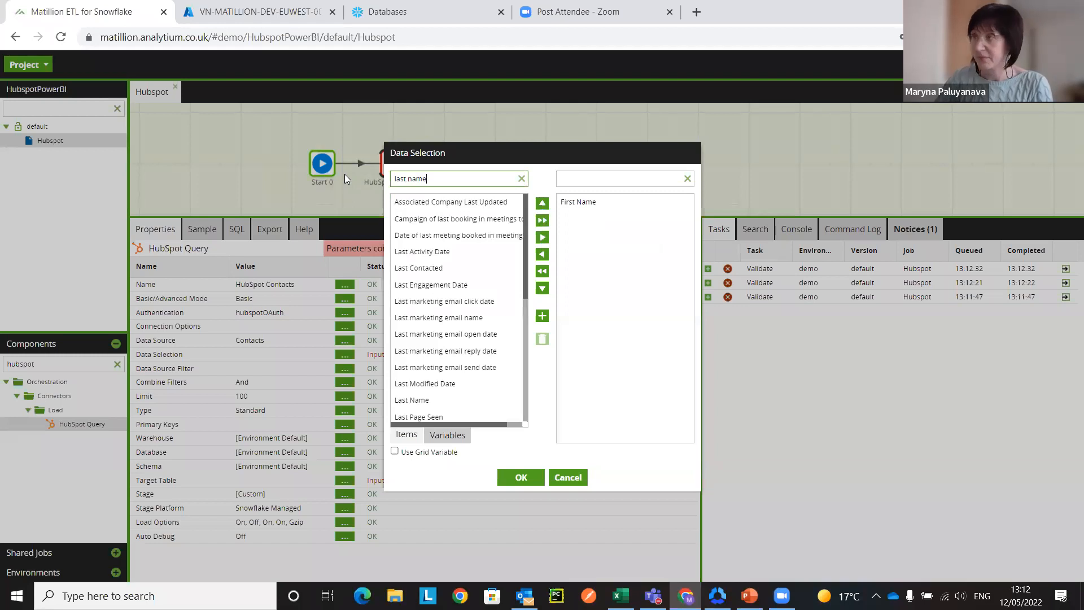
click(423, 202)
drag(424, 202, 564, 260)
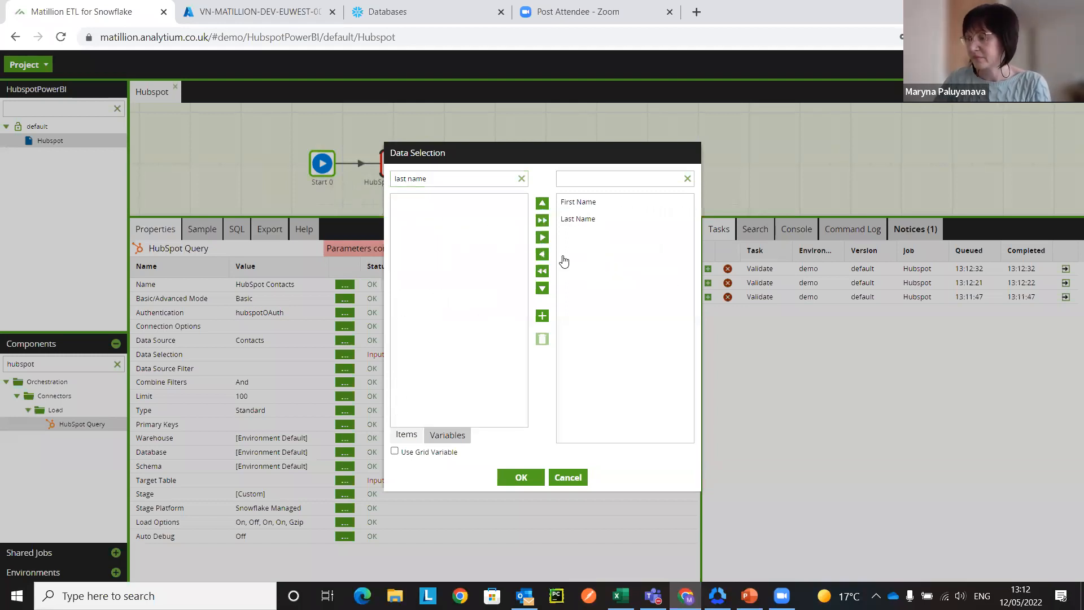
Step: Add the City and Country/Region columns to the contacts data selection
drag(440, 178, 565, 271)
text(citycountry)
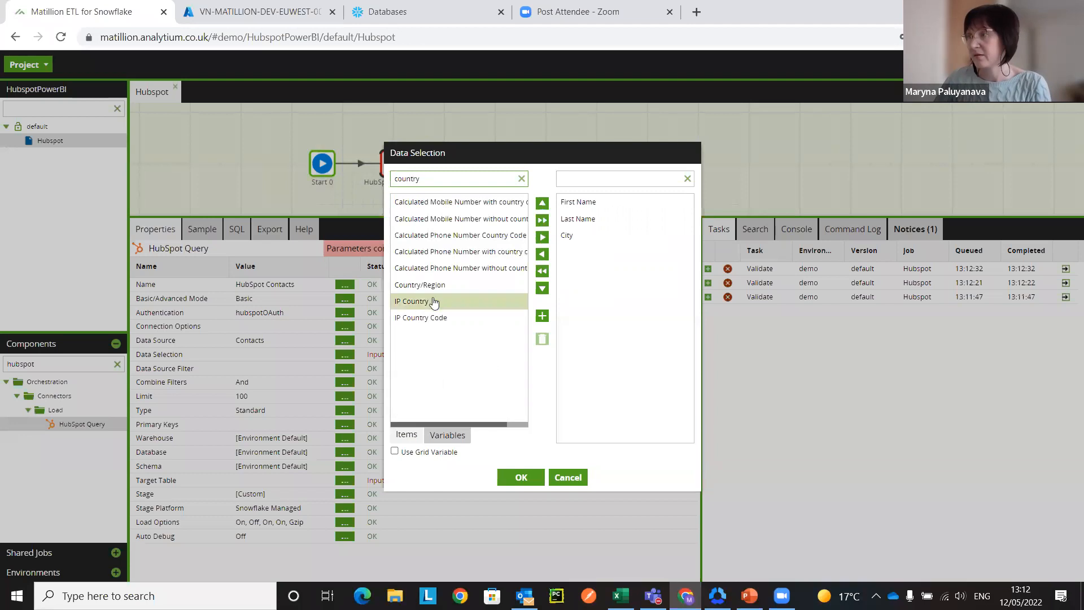
drag(462, 286, 616, 271)
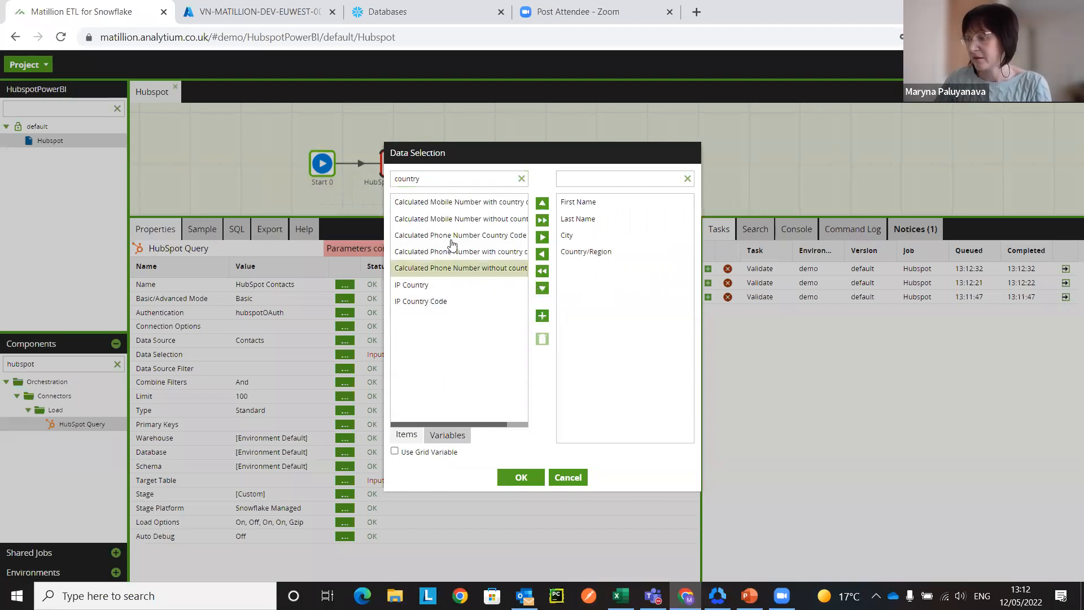
Step: Add the Status and Company Name columns to the contacts data selection and apply the selection
double_click(409, 179)
text(status)
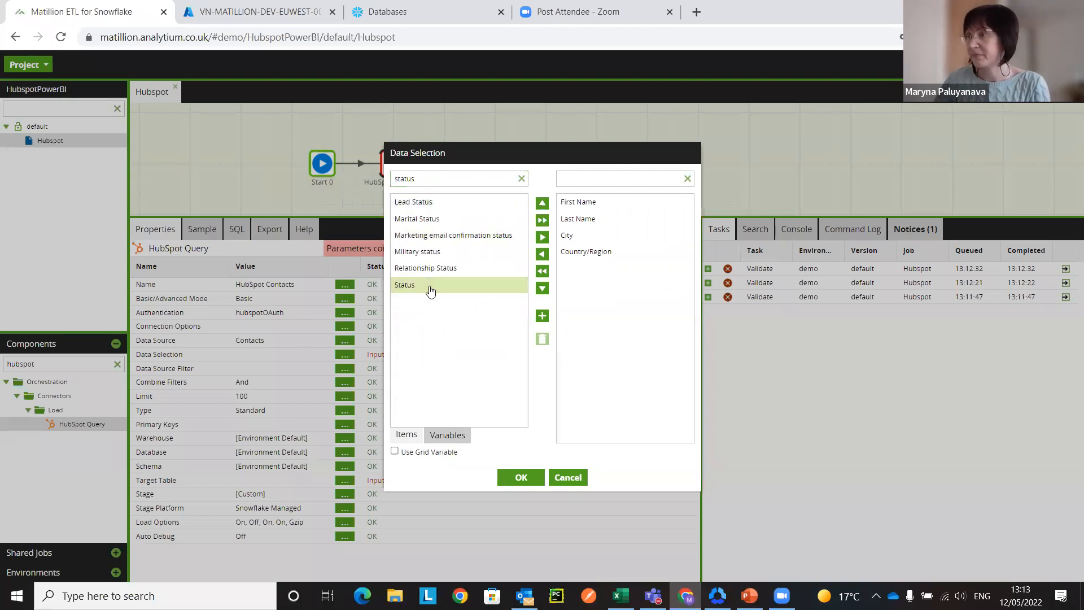
drag(431, 289, 618, 312)
double_click(407, 178)
key(BackSpace)
text(company nam)
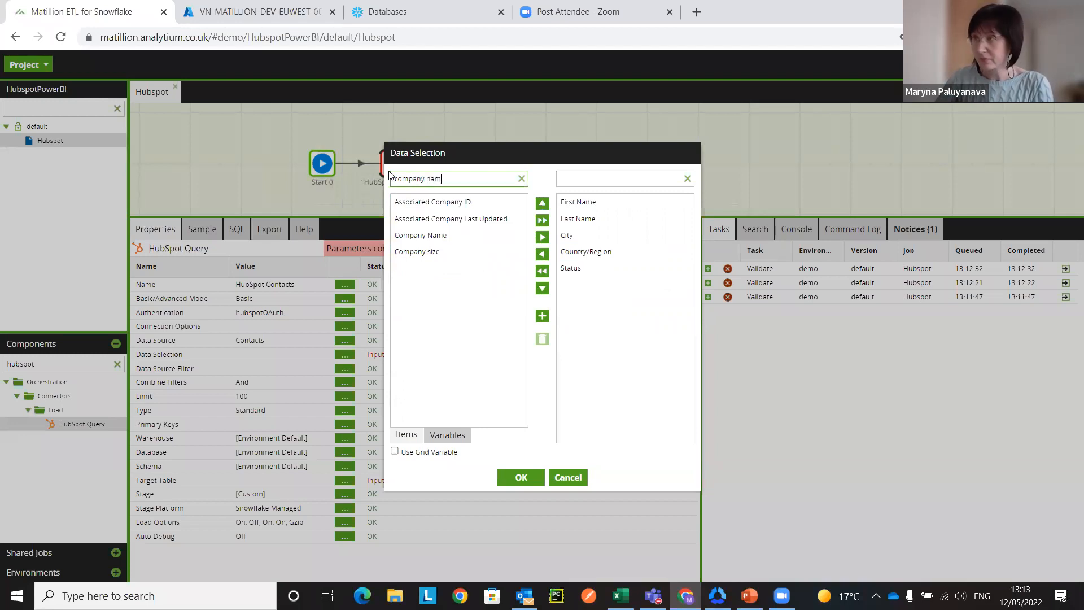
drag(435, 202, 606, 316)
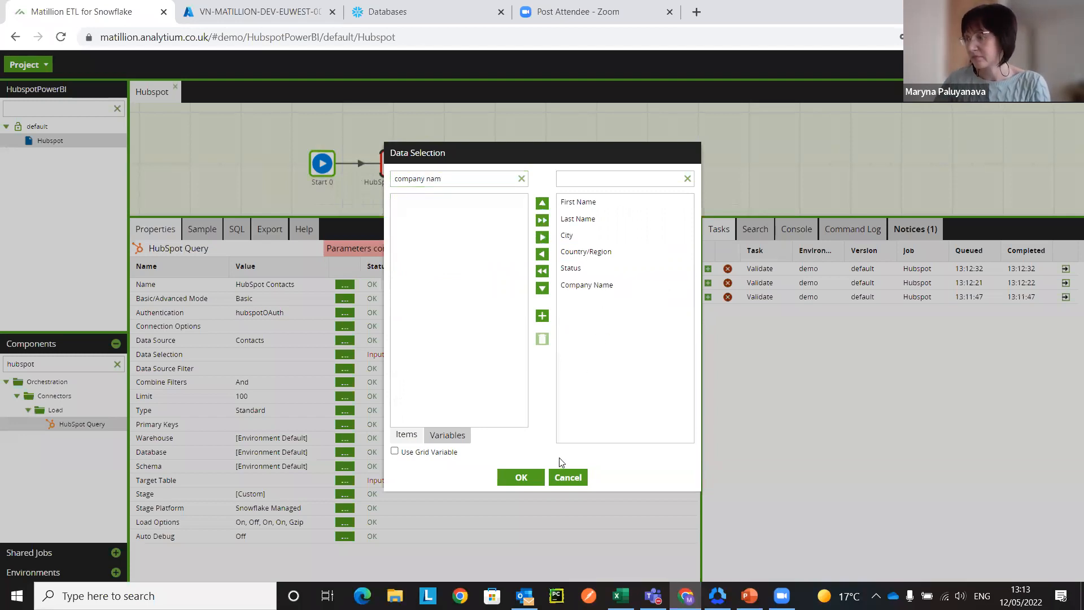
click(505, 476)
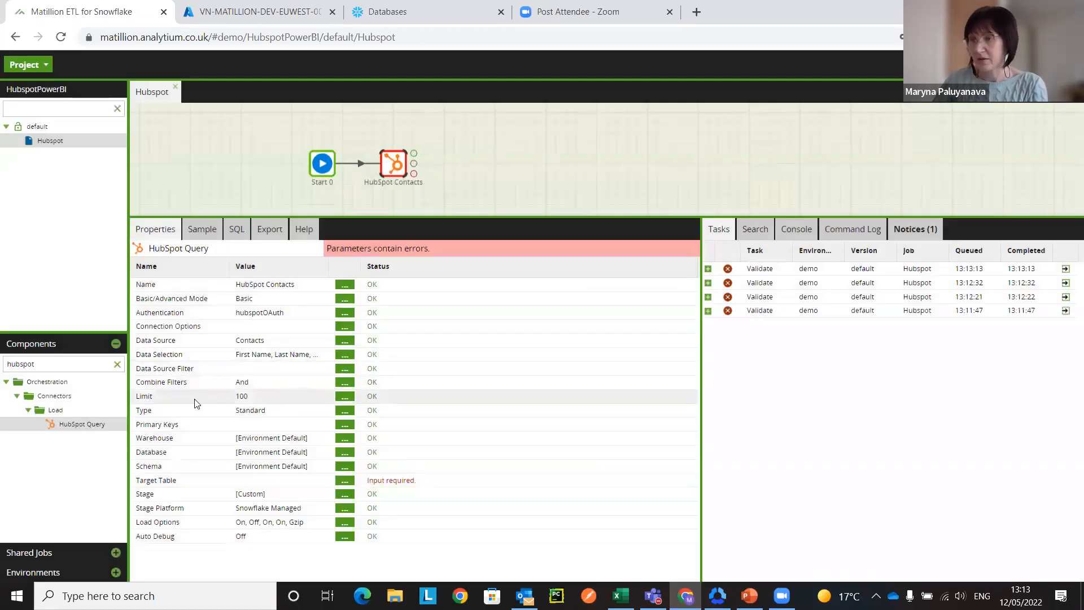
Step: Set the HubSpot Contacts component's limit to 1000 and its target table to hubspotContacts
click(345, 398)
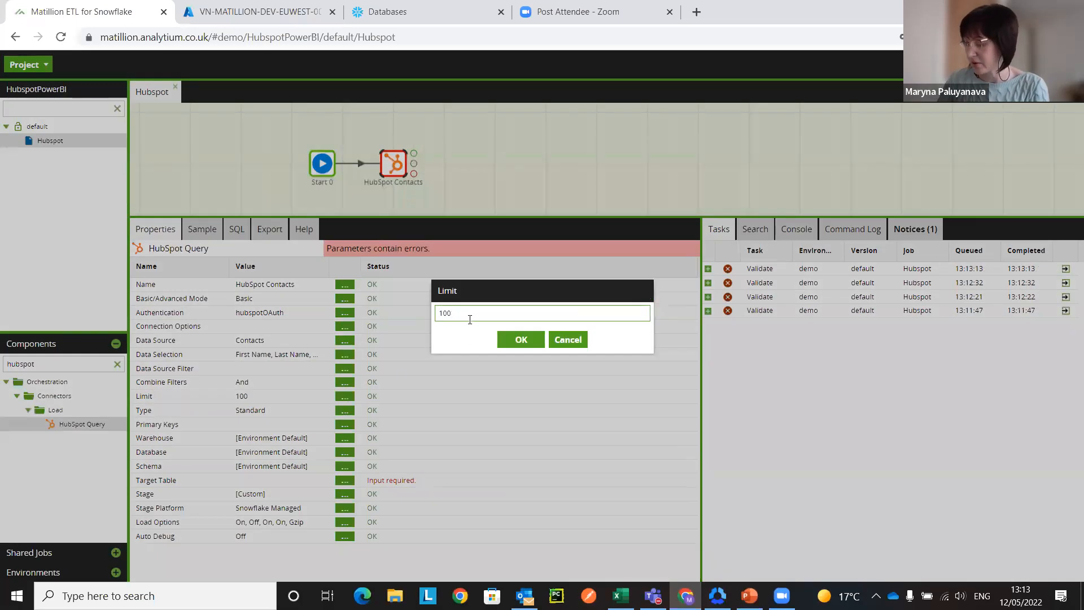
click(521, 339)
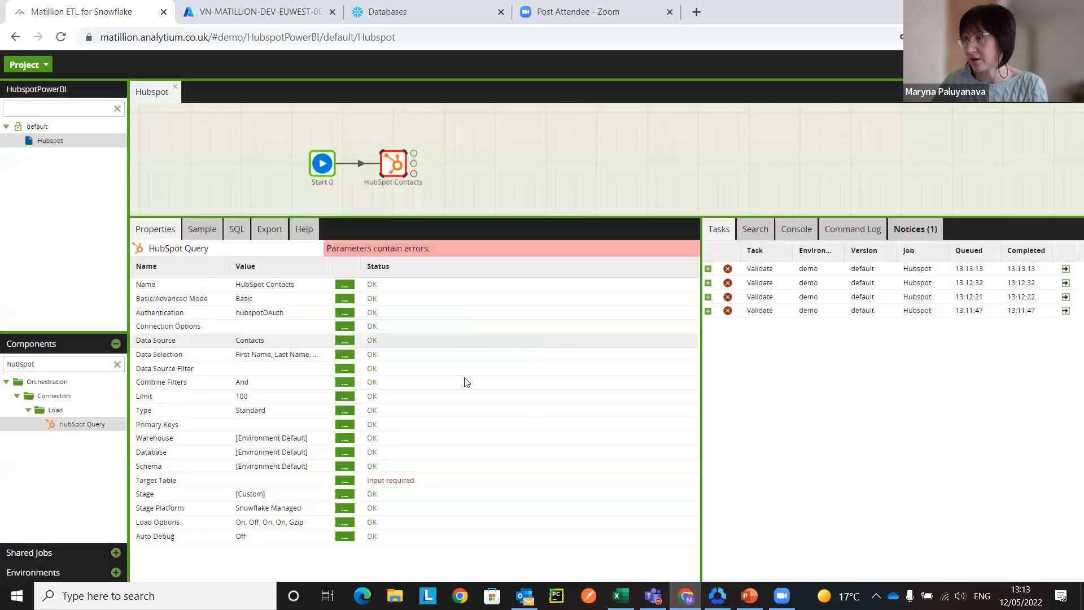
click(345, 481)
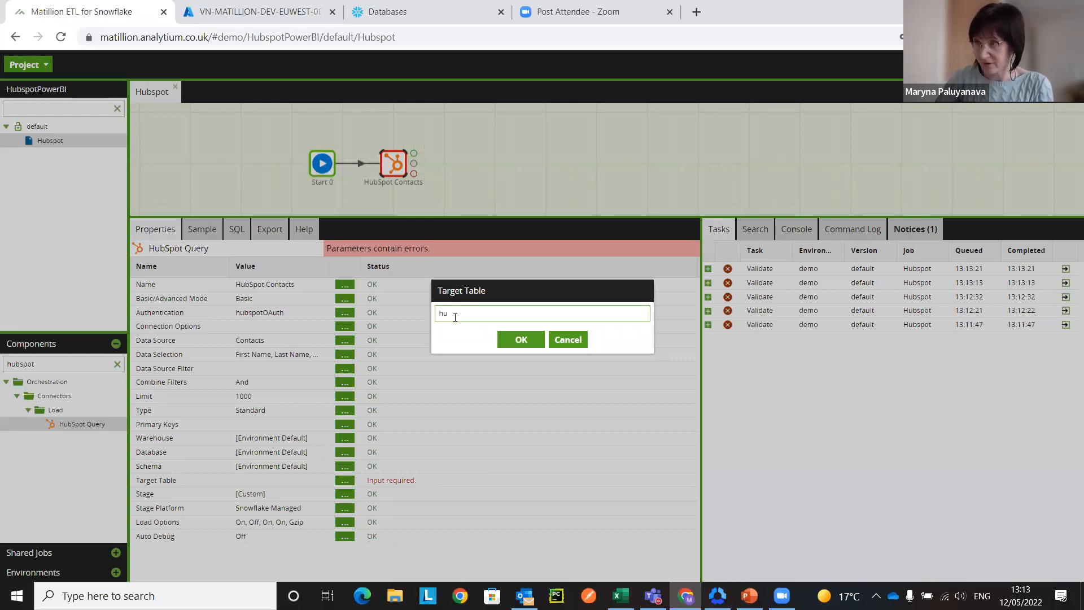
text(hubspotContacts)
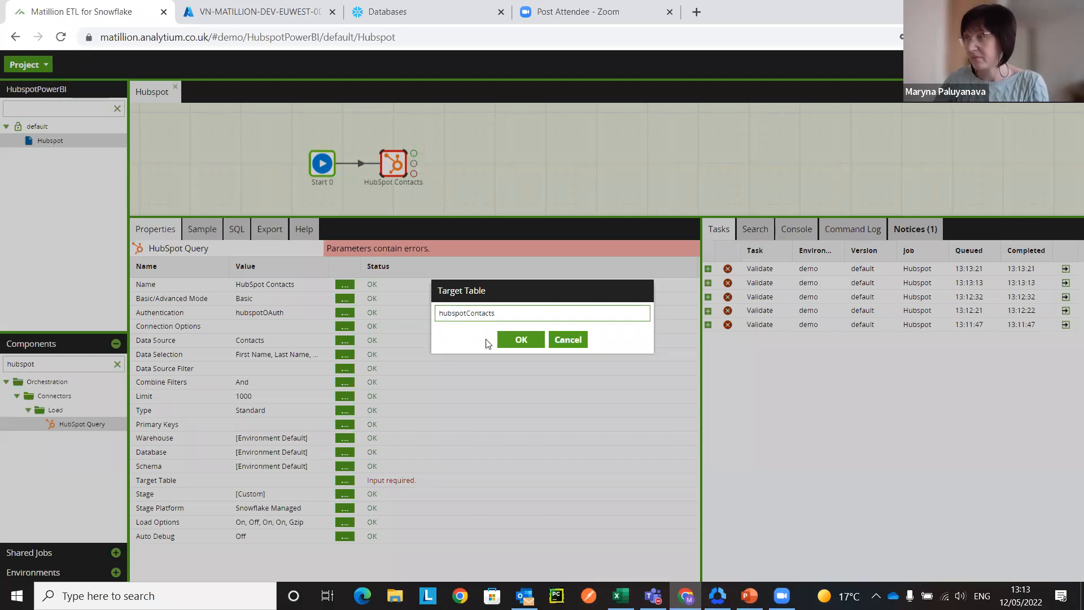
click(520, 339)
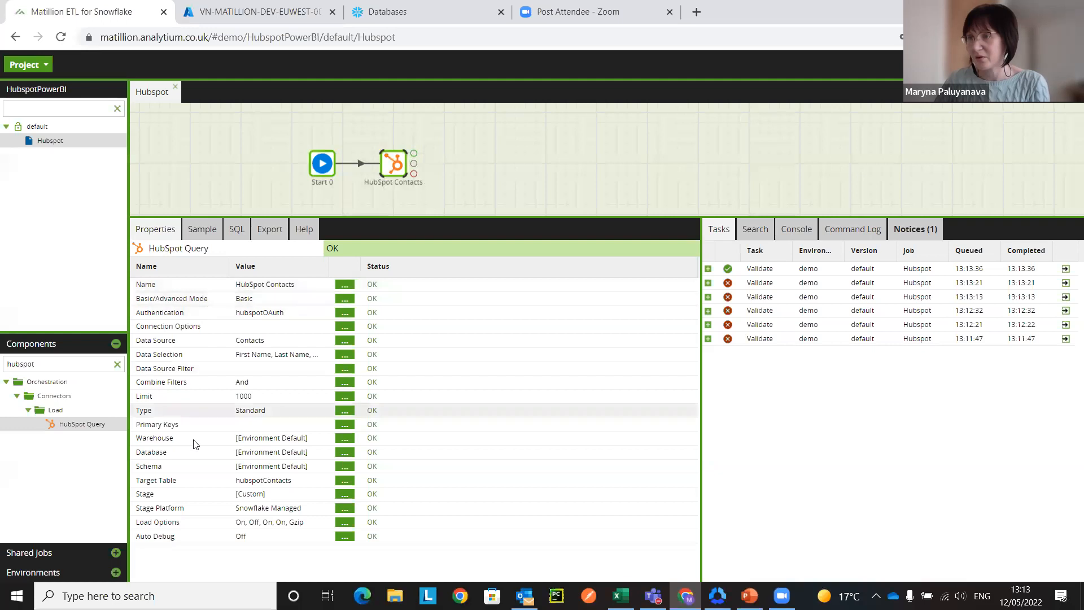
Step: Enlarge the canvas area, find the Start component and place a second one directly below the first
drag(451, 217, 447, 288)
double_click(23, 363)
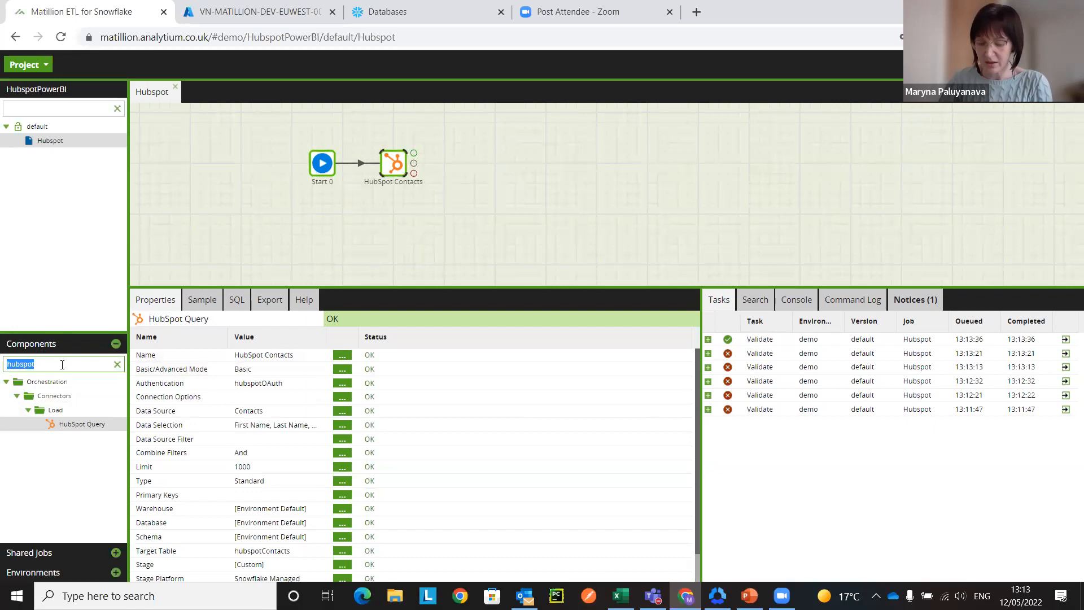
text(star)
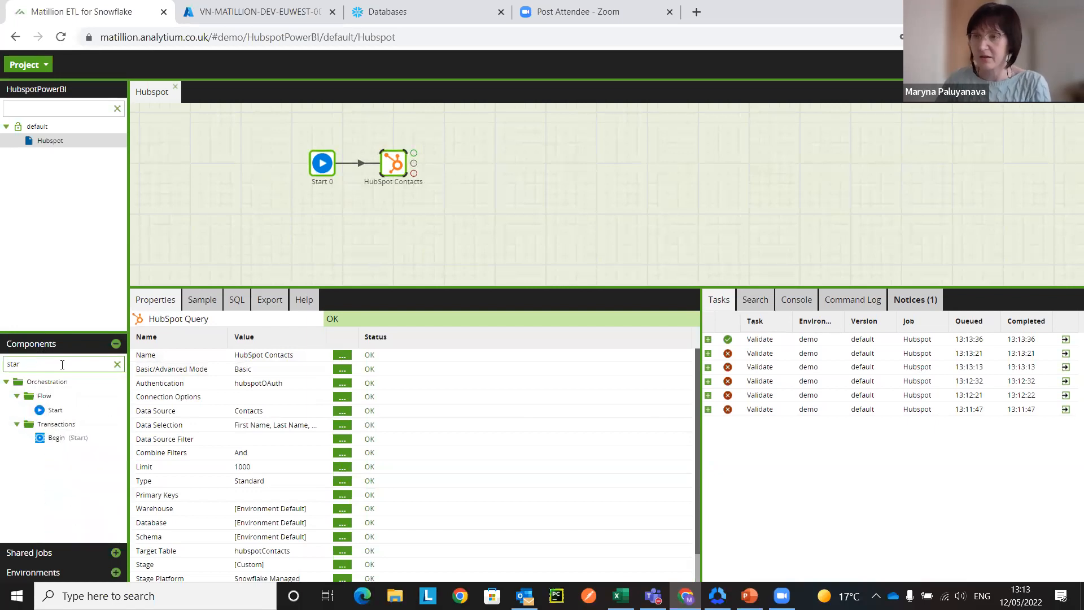
drag(55, 409, 327, 208)
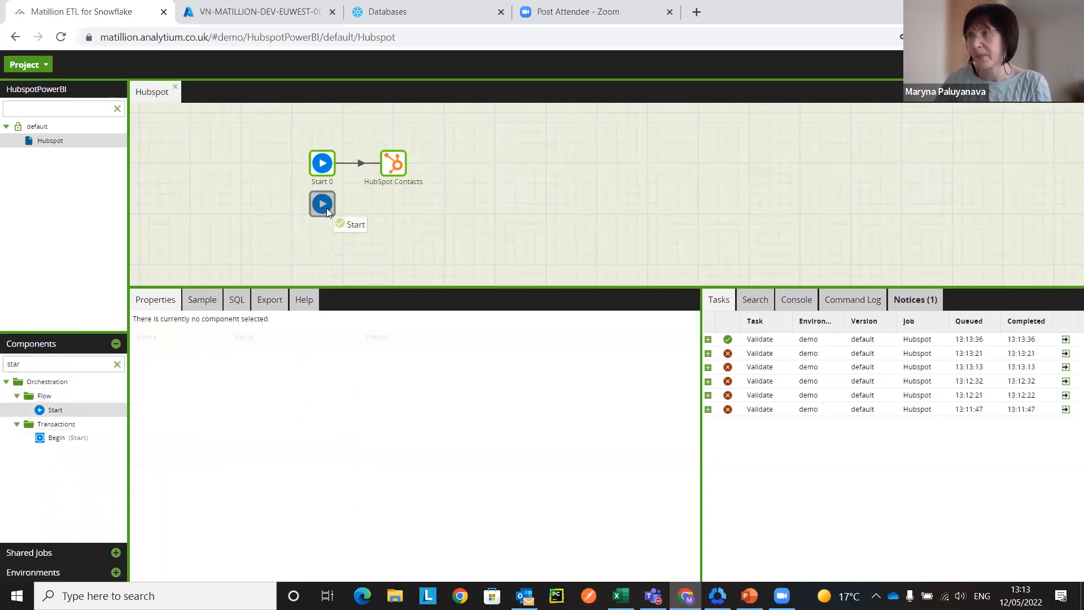
Step: Find the HubSpot Query component and place it connected to the right of the second Start component
triple_click(45, 363)
text(hubs)
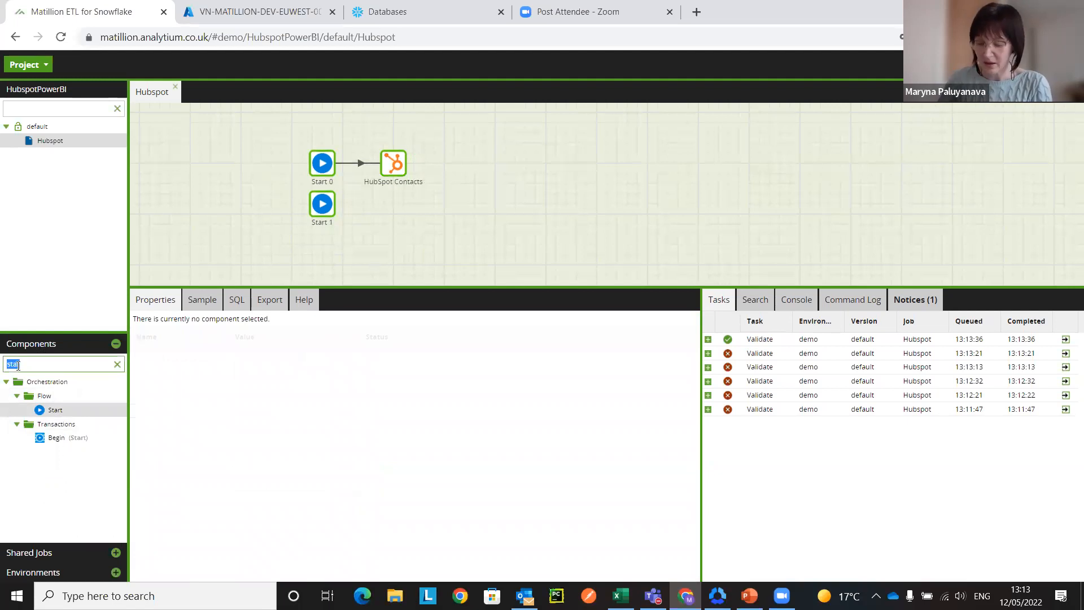
text(pot)
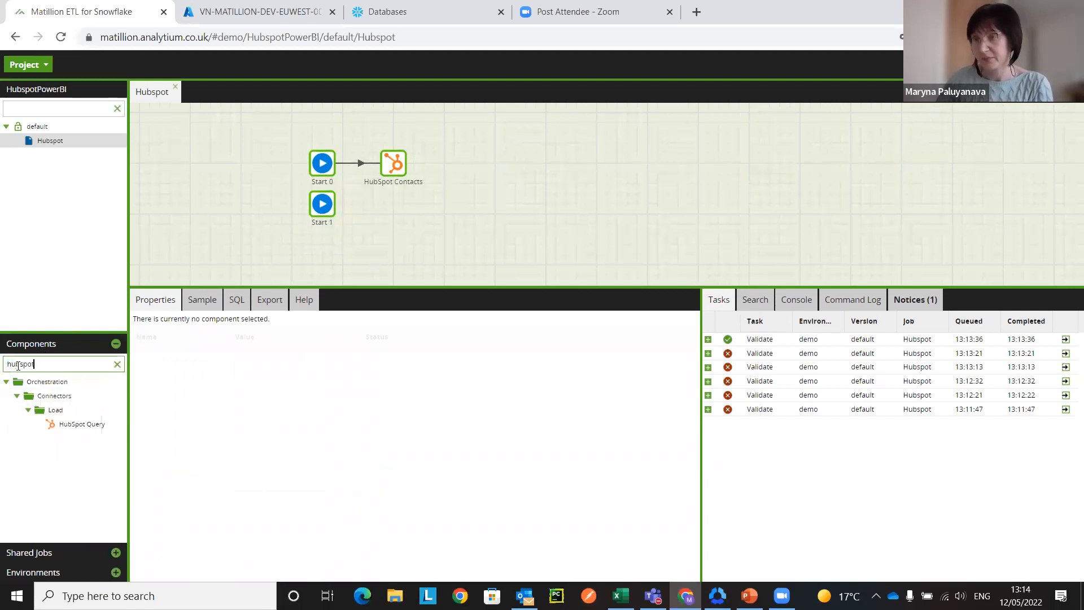
drag(82, 423, 394, 205)
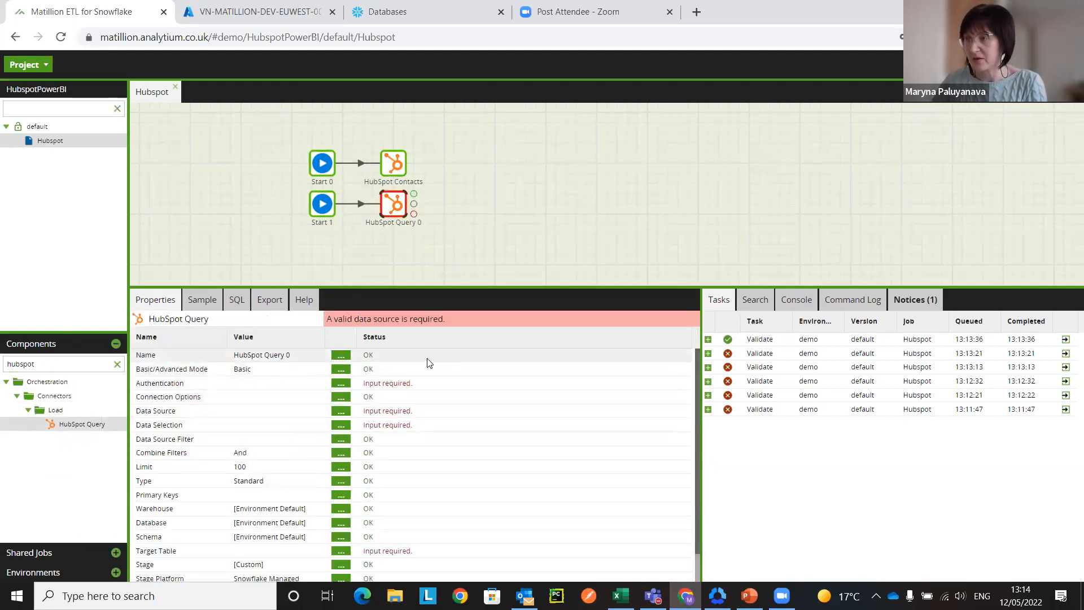
Step: Rename the new HubSpot query component as HubSpot Deals
click(340, 354)
drag(495, 313, 472, 312)
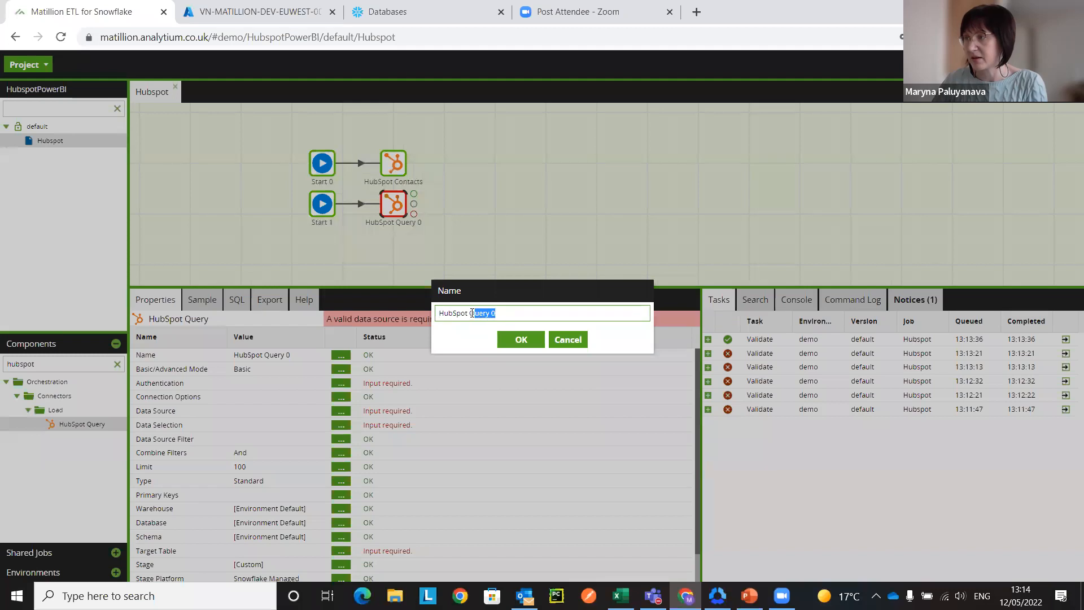
text(De)
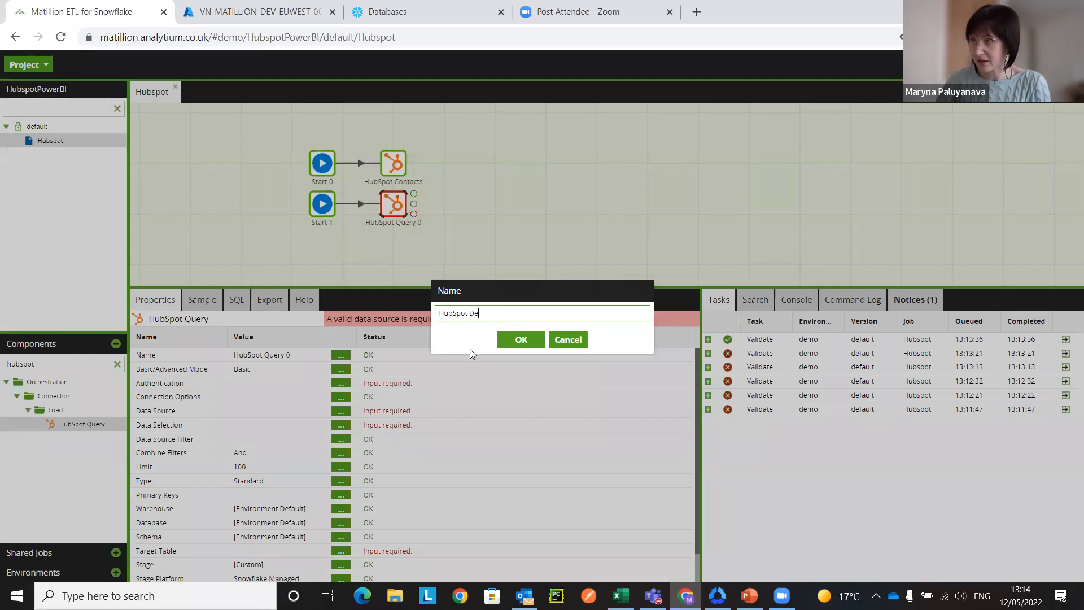
text(als)
key(Return)
Step: Set the HubSpot Deals component's authentication to hubspotOAuth
click(339, 383)
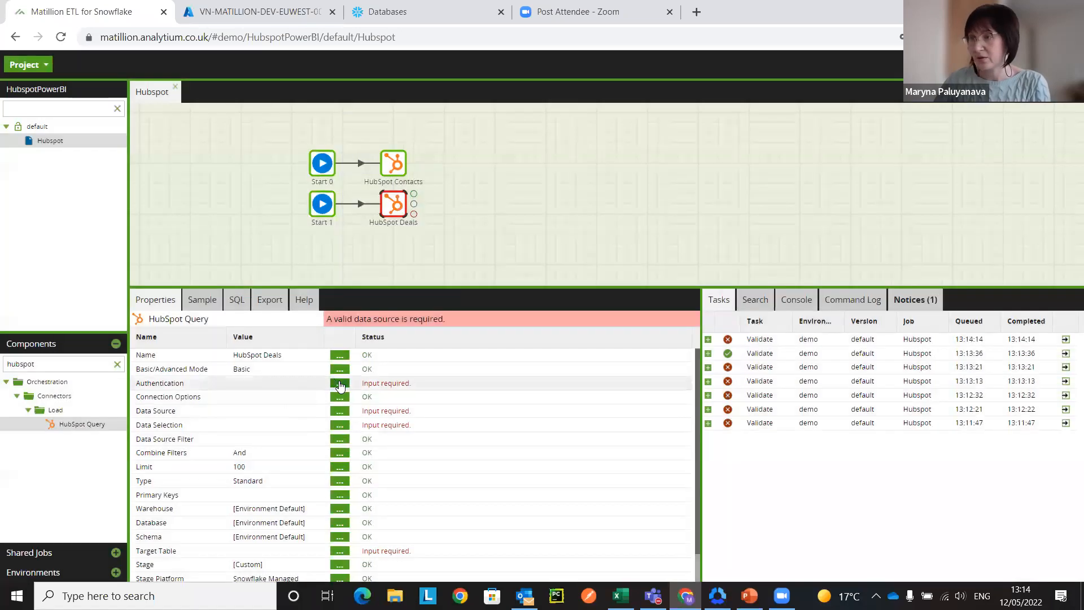
click(497, 306)
click(490, 324)
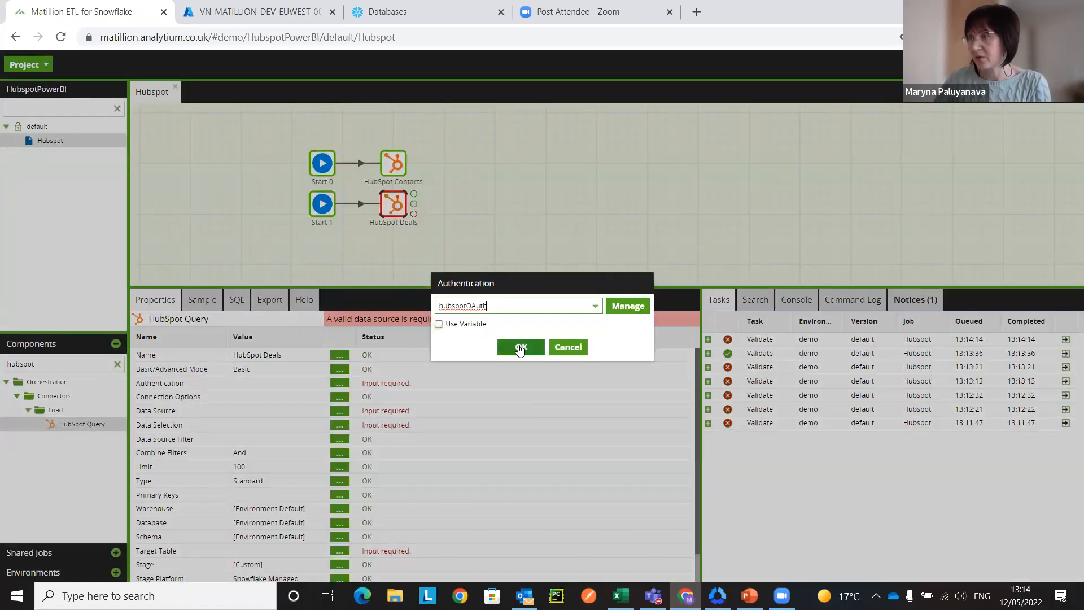
click(520, 346)
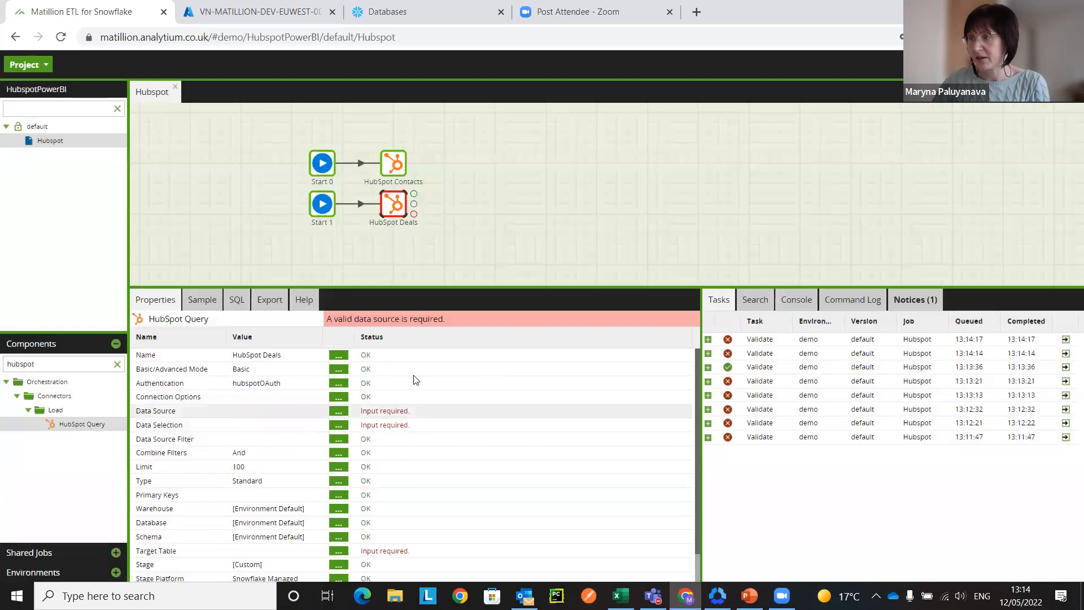
Step: Set the HubSpot Deals component's data source to Deals
click(338, 411)
click(488, 305)
text(dea)
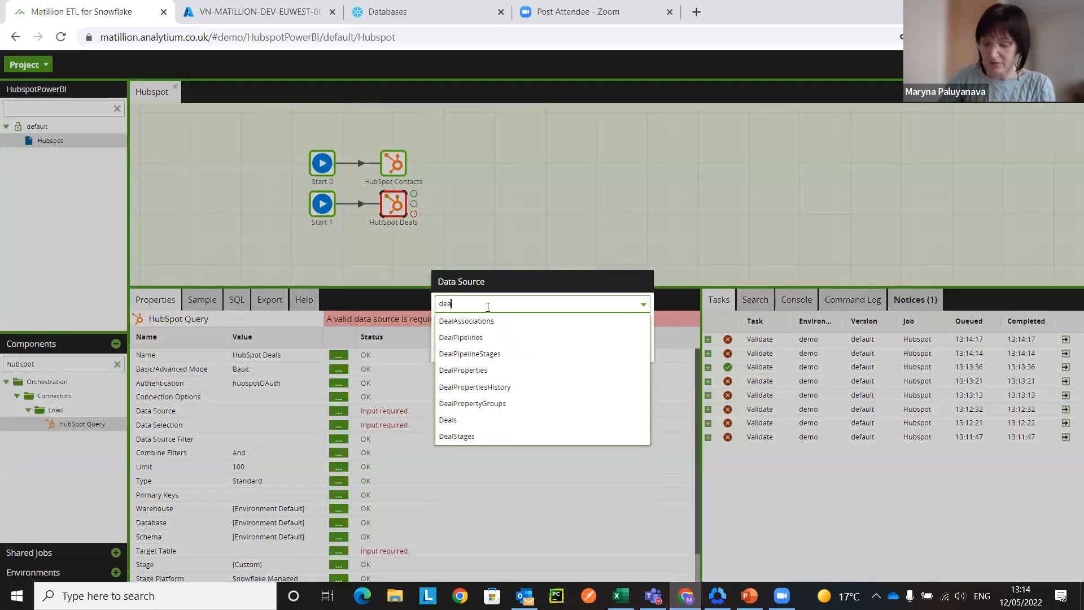
click(490, 320)
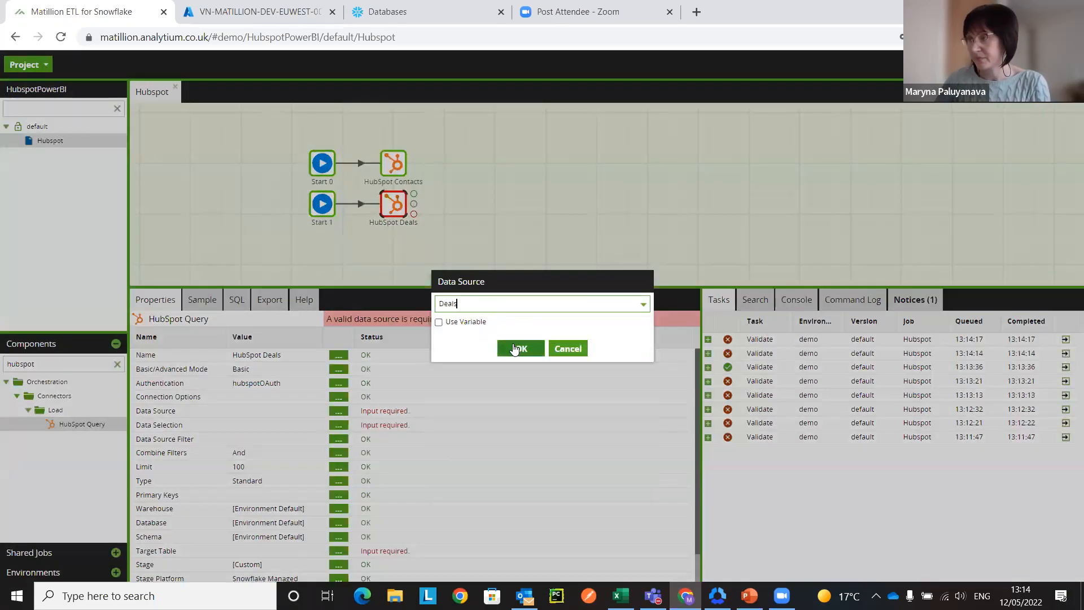
click(515, 347)
Step: Add the Deal Name and Deal Stage columns to the HubSpot Deals component's data selection
click(337, 428)
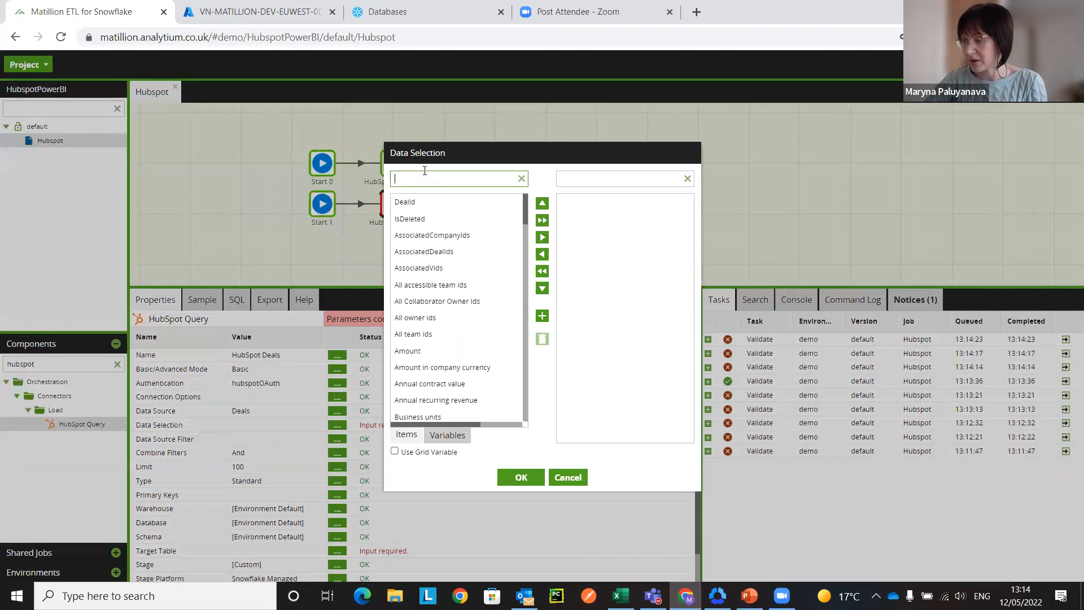
text(deal name)
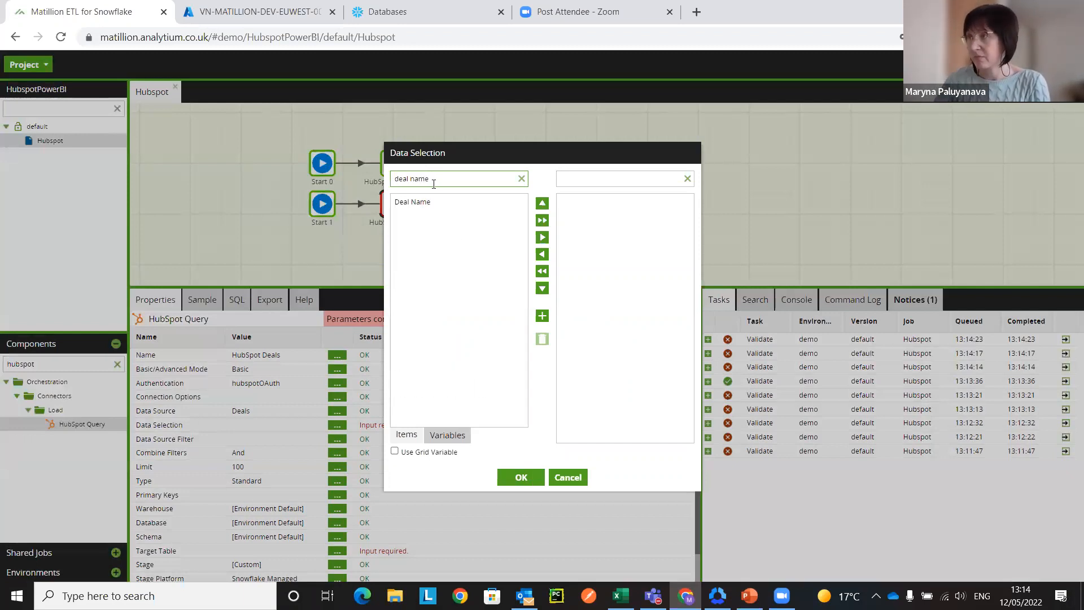
drag(437, 204, 610, 226)
drag(437, 176, 409, 183)
text(sta)
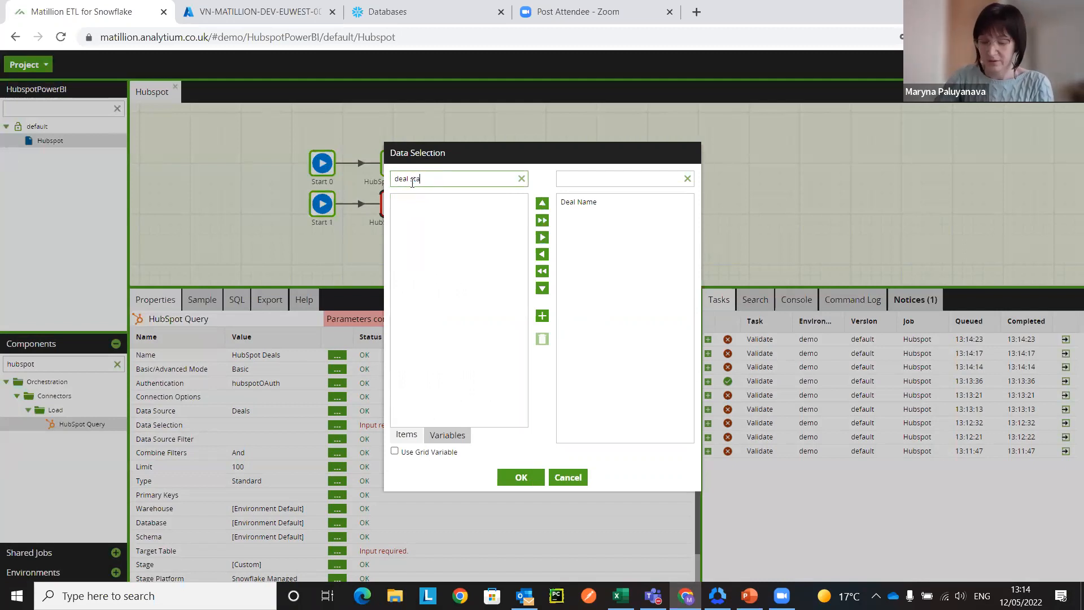
text(ge)
drag(479, 203, 565, 265)
Step: Add the Amount and Create Date columns to the HubSpot Deals data selection
drag(439, 180, 394, 179)
text(amount)
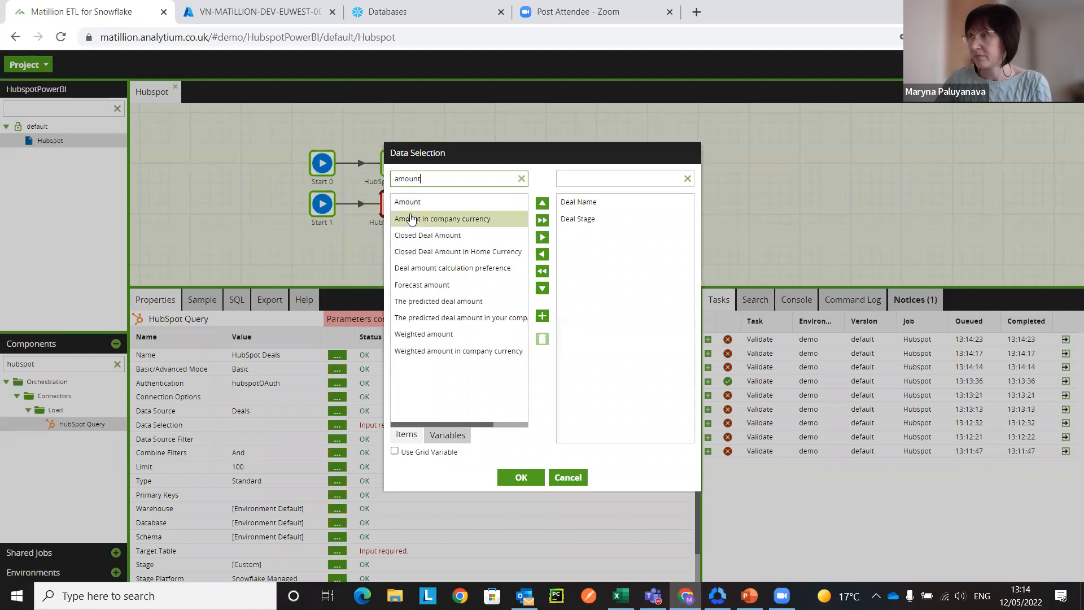
drag(407, 201, 576, 279)
drag(446, 179, 391, 179)
text(crea)
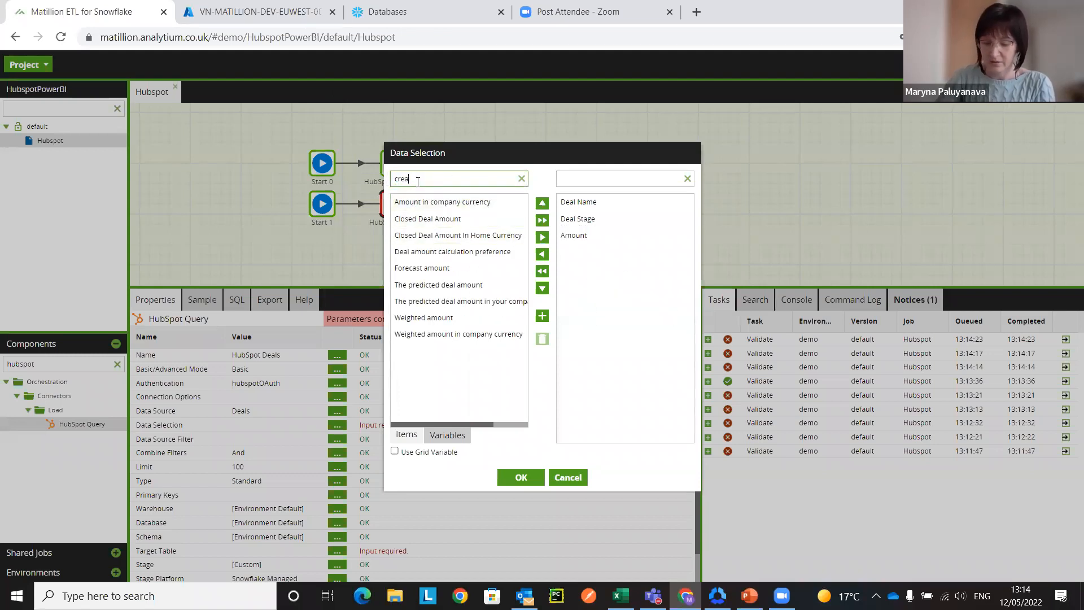
text(te date)
drag(449, 199, 589, 303)
Step: Add the close date column to the HubSpot Deals data selection and confirm the selected columns
drag(445, 182, 393, 178)
key(BackSpace)
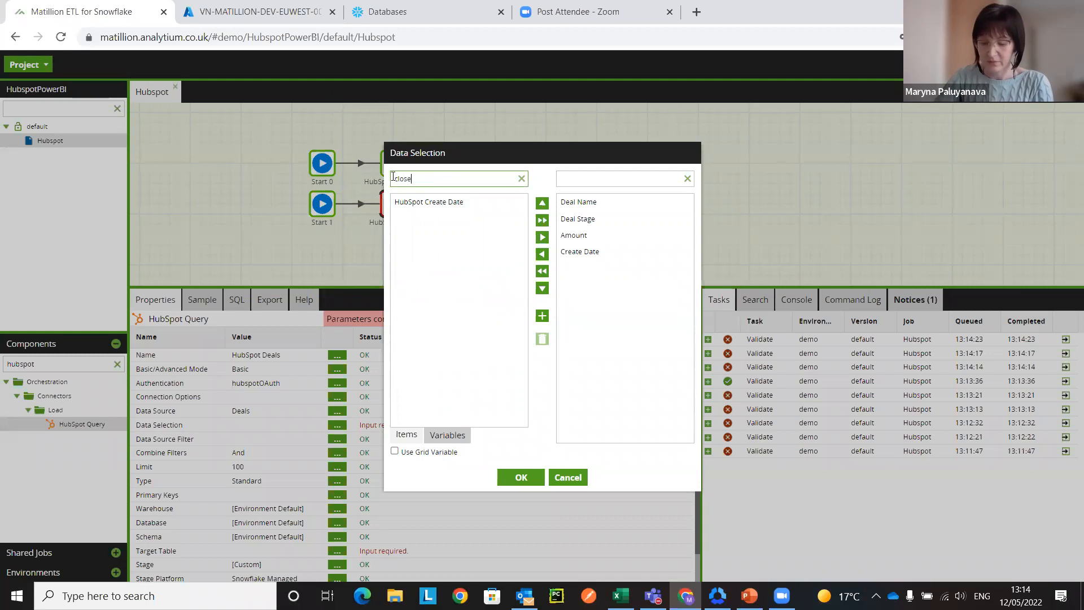
drag(431, 203, 603, 328)
click(522, 478)
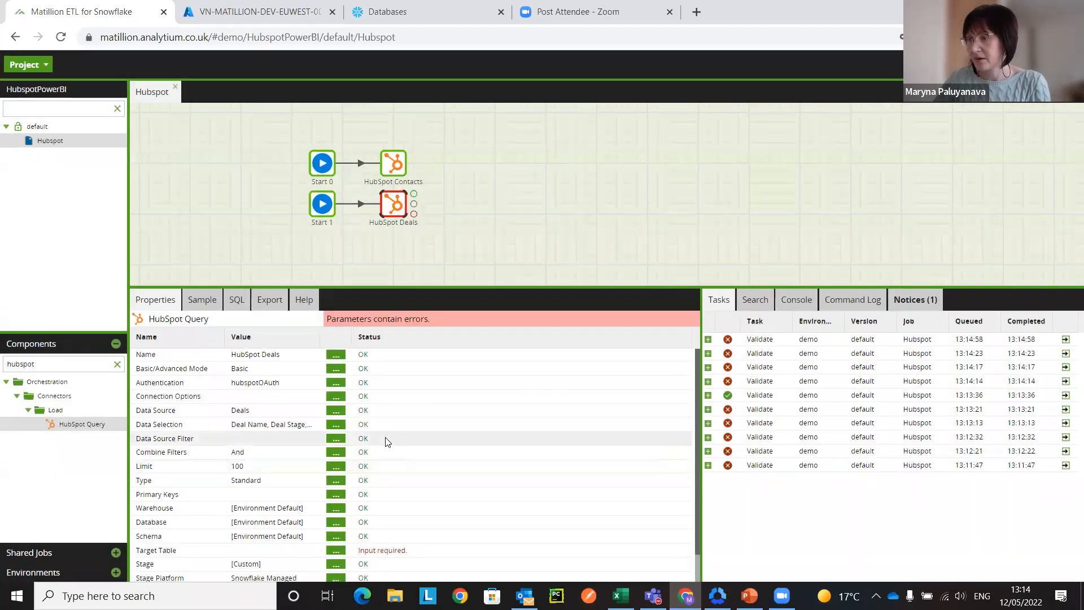
Step: Set the HubSpot Deals component's target table to hubspotDeals
scroll(384, 452, down, 1)
click(337, 519)
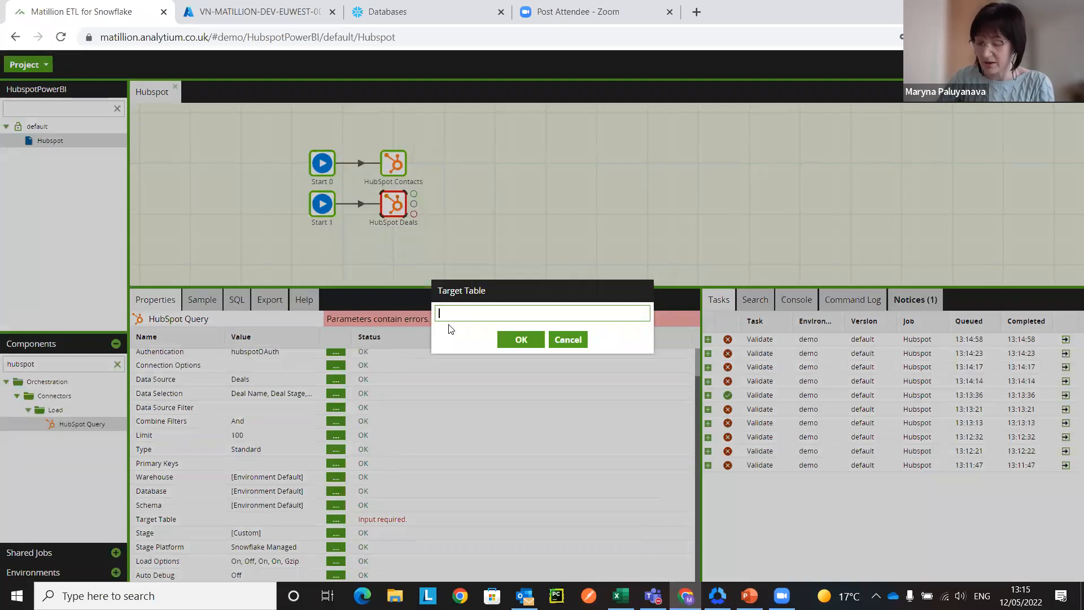
text(hubspotDeals)
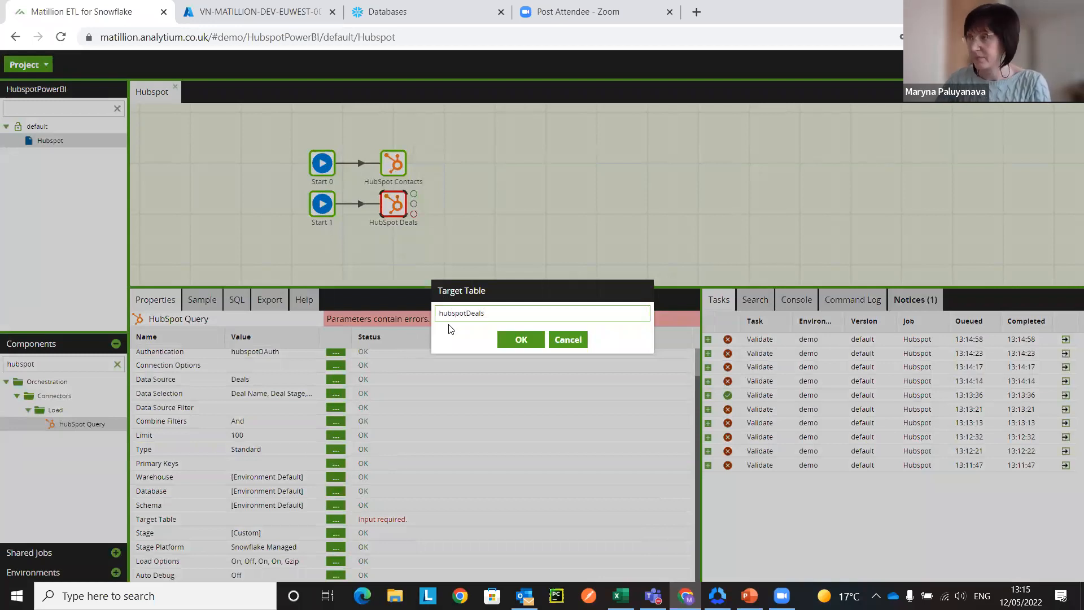
click(519, 338)
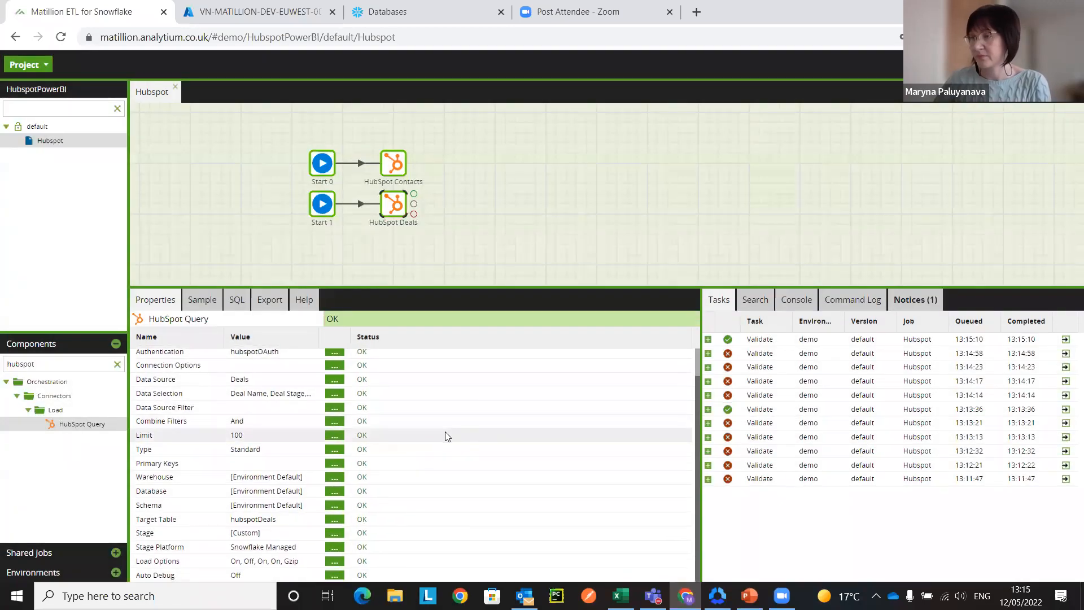
Step: Enlarge the canvas area, find the Start component and place a third one below Start 1
drag(463, 286, 463, 312)
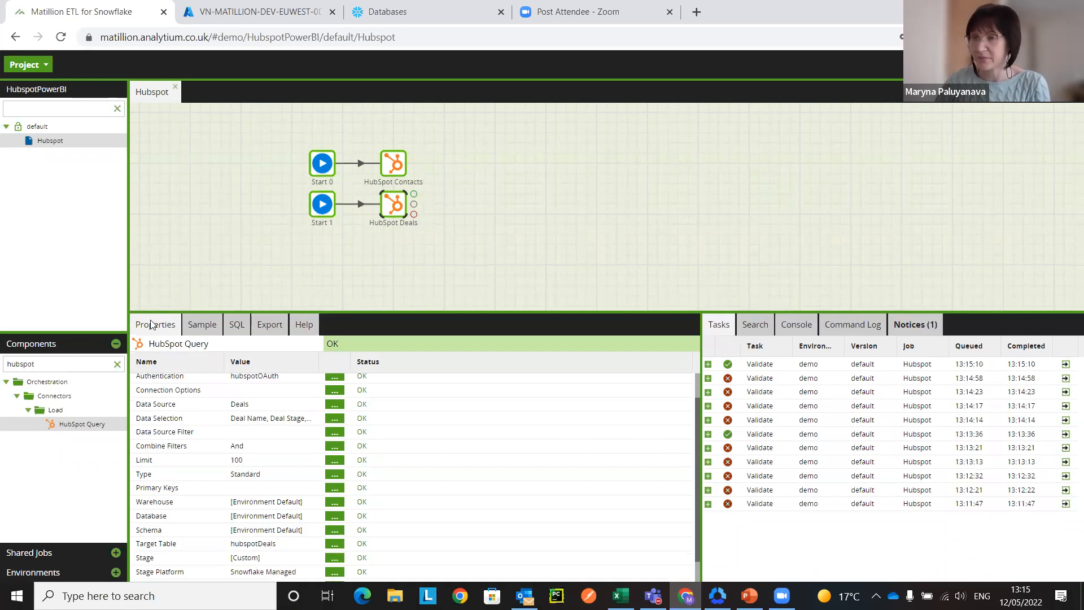
drag(35, 364, 4, 364)
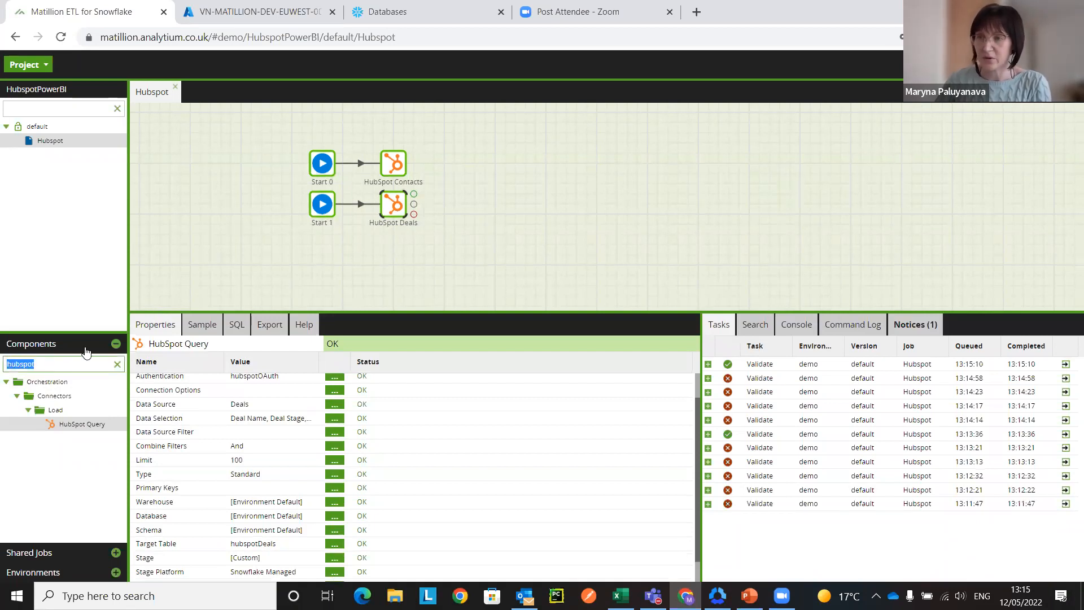
text(s)
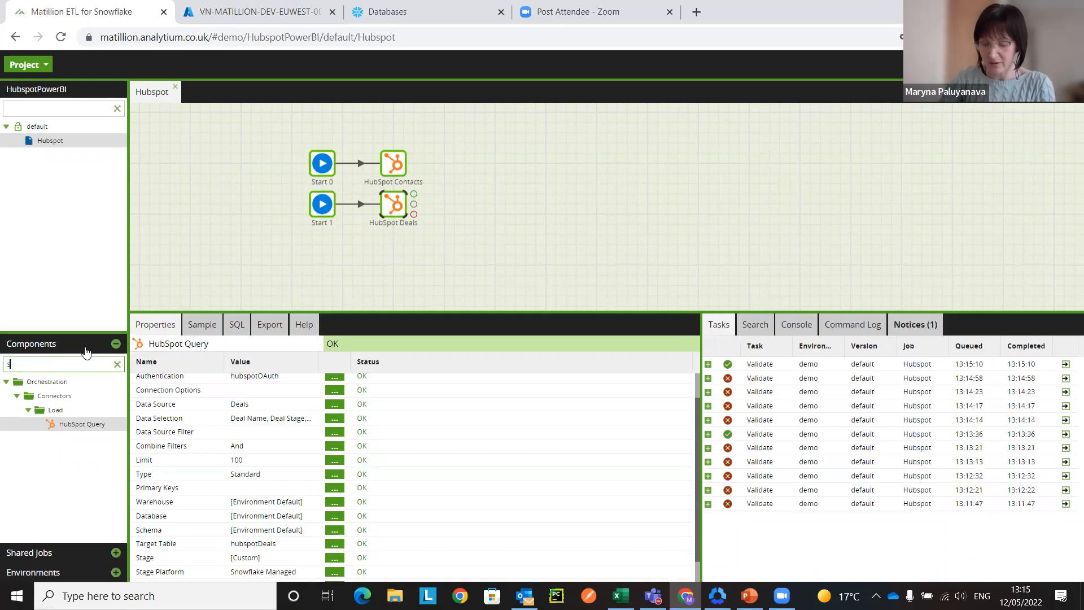
text(tart)
drag(55, 409, 327, 258)
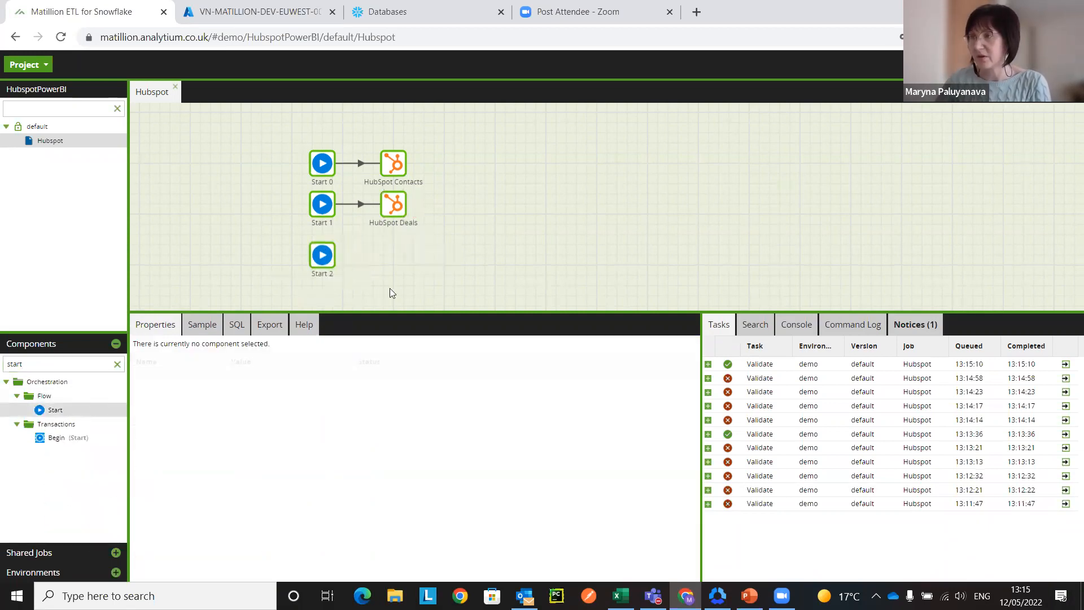
Step: Find the HubSpot Query component and place it beside the third Start component so that they connect
double_click(17, 364)
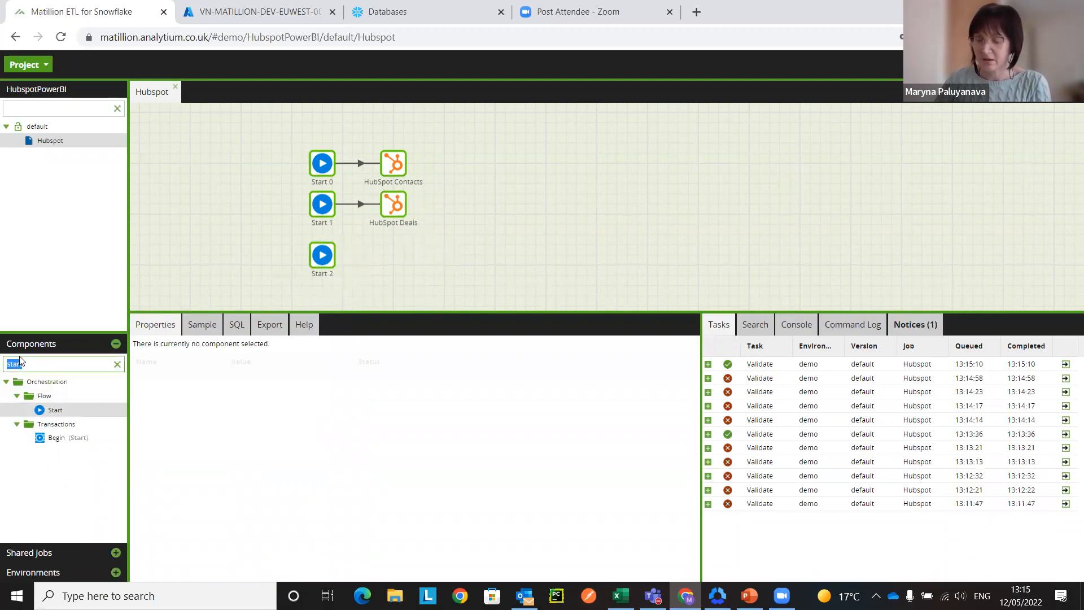
text(hubspo)
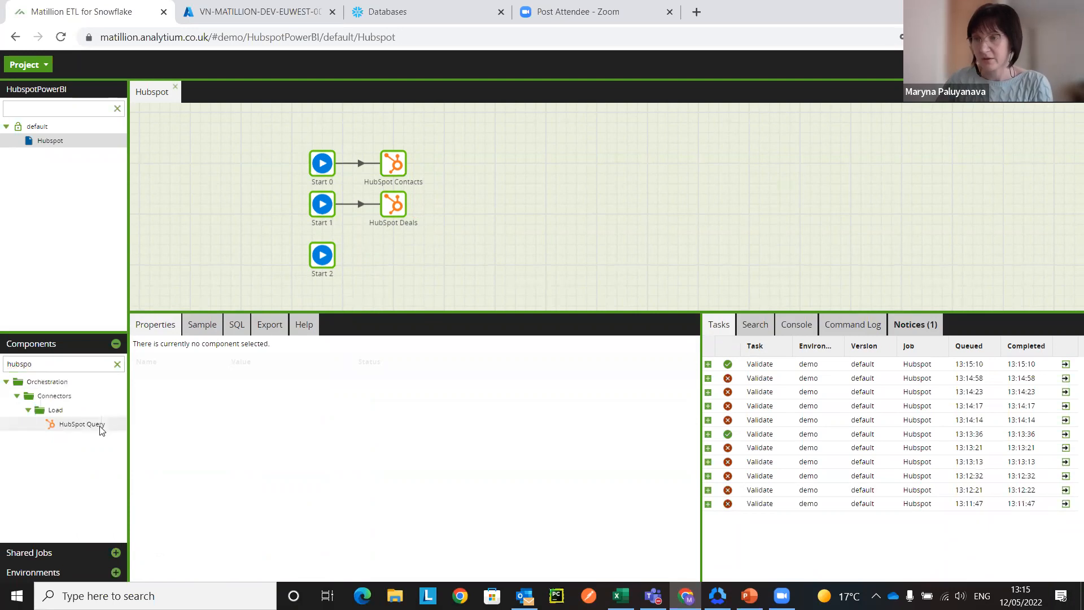
drag(96, 426, 394, 253)
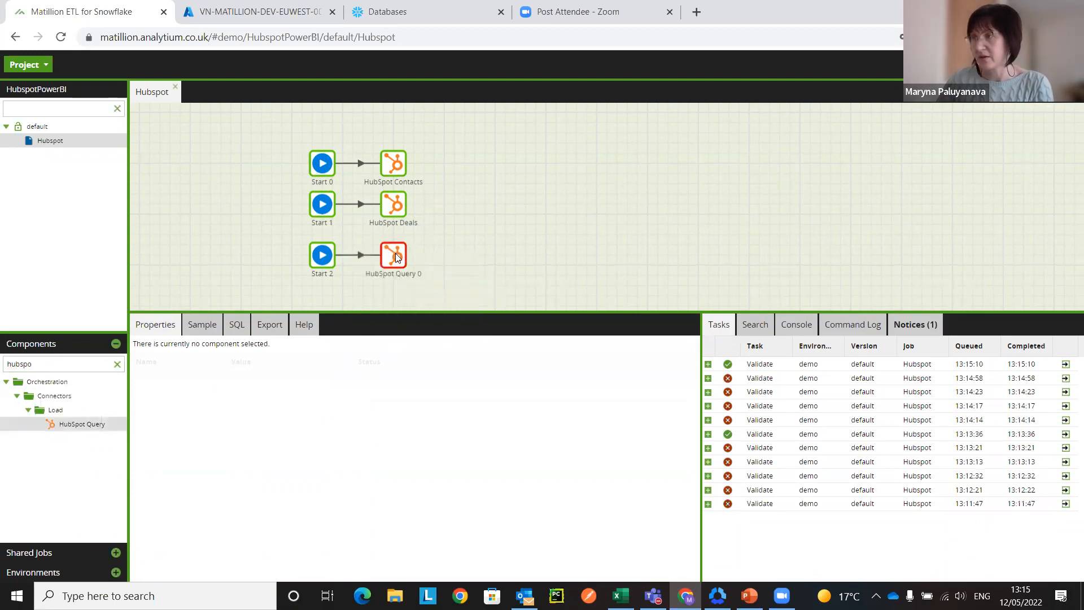
Step: Enlarge the properties area and rename the new HubSpot query component as HubSpot Companies
drag(249, 312, 248, 285)
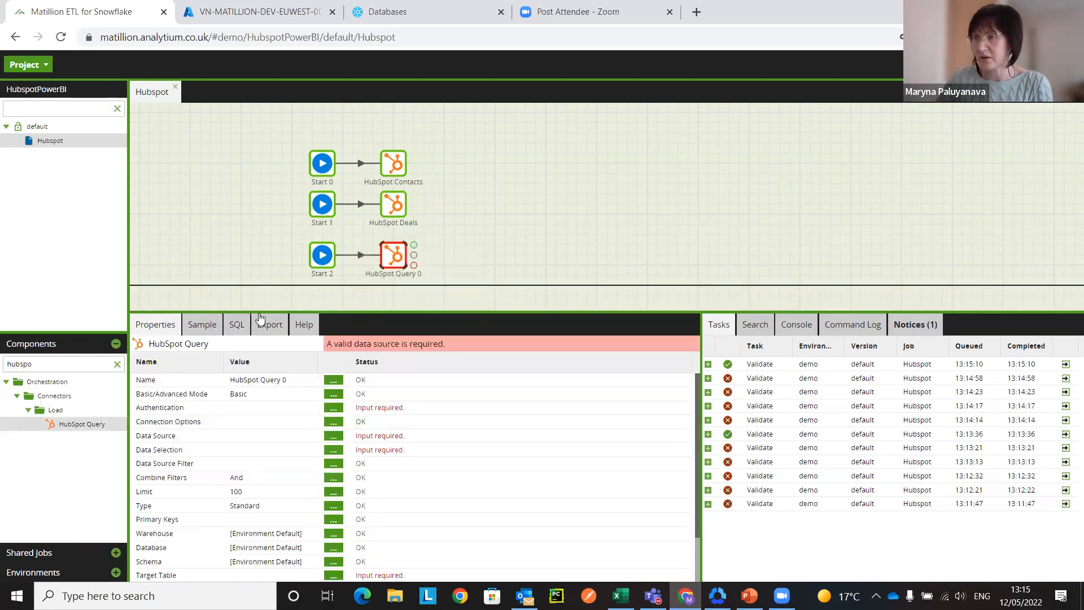
click(336, 353)
drag(497, 313, 471, 313)
text(com)
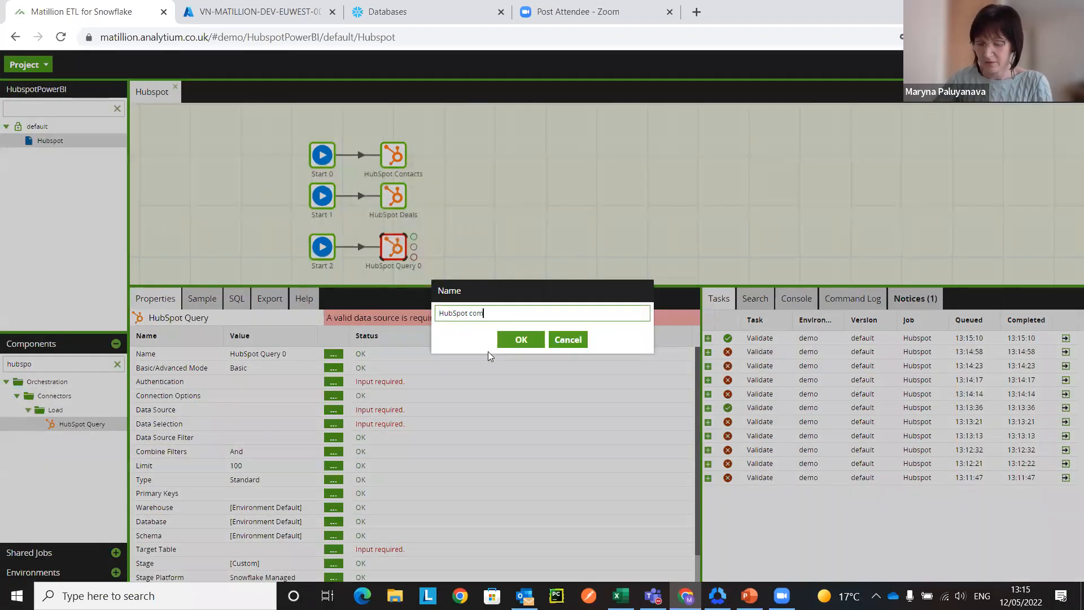
text(panies)
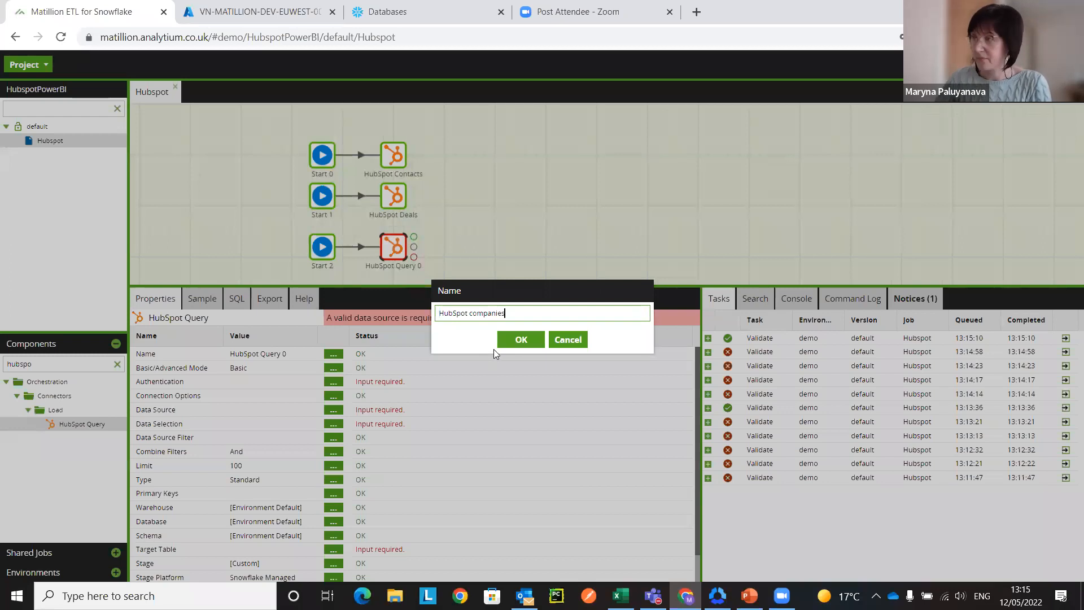
click(474, 315)
key(BackSpace)
text(C)
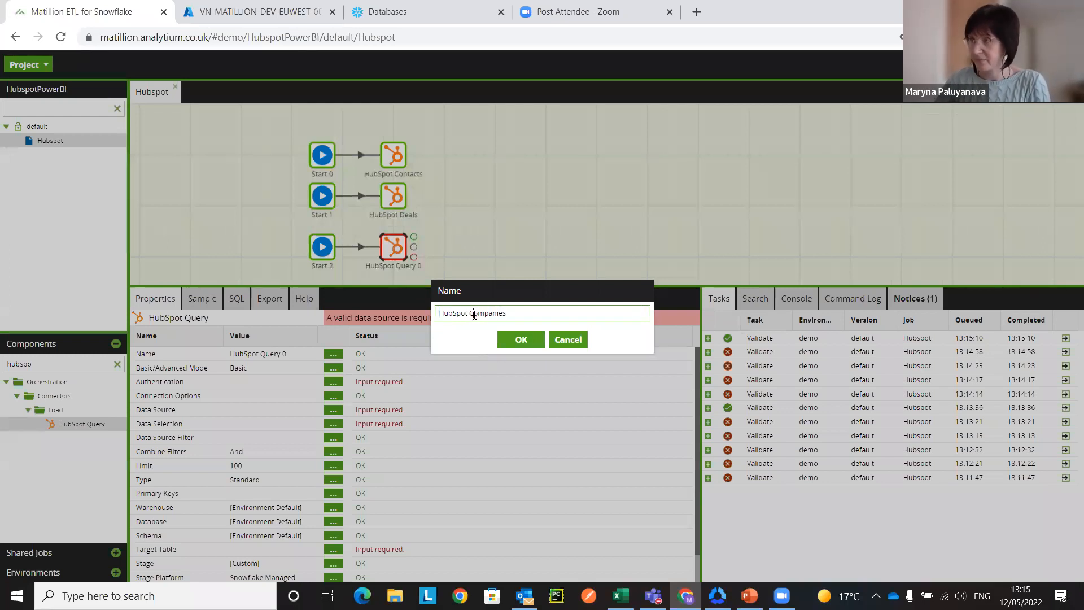
click(522, 339)
Step: Set the HubSpot Companies component's authentication to hubspotOAuth
click(333, 382)
click(506, 312)
click(499, 321)
click(522, 347)
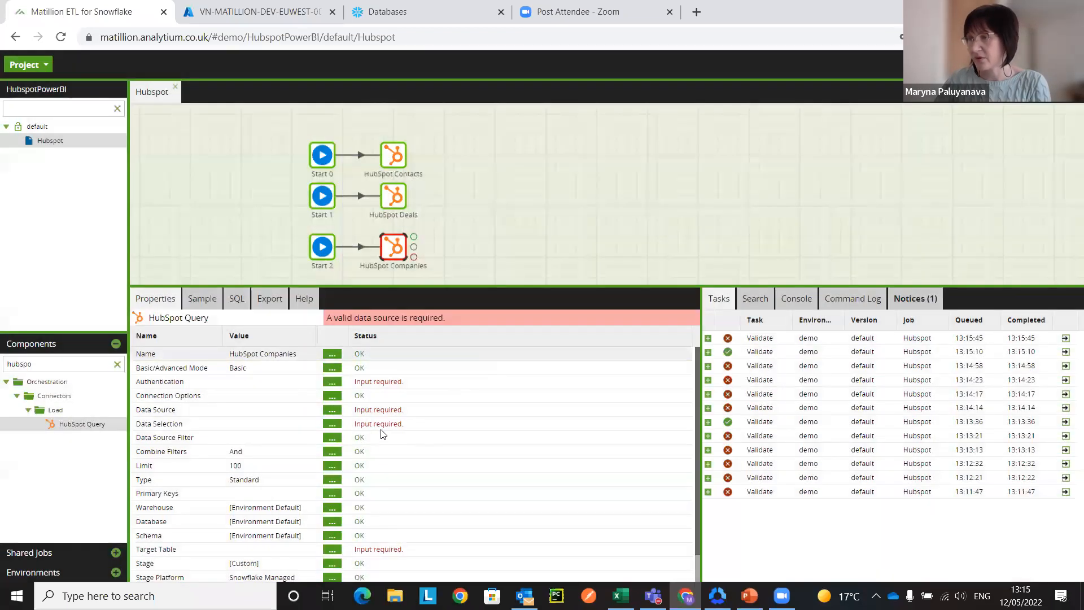
Step: Set the HubSpot Companies component's data source to Companies
click(331, 409)
click(480, 301)
text(companies)
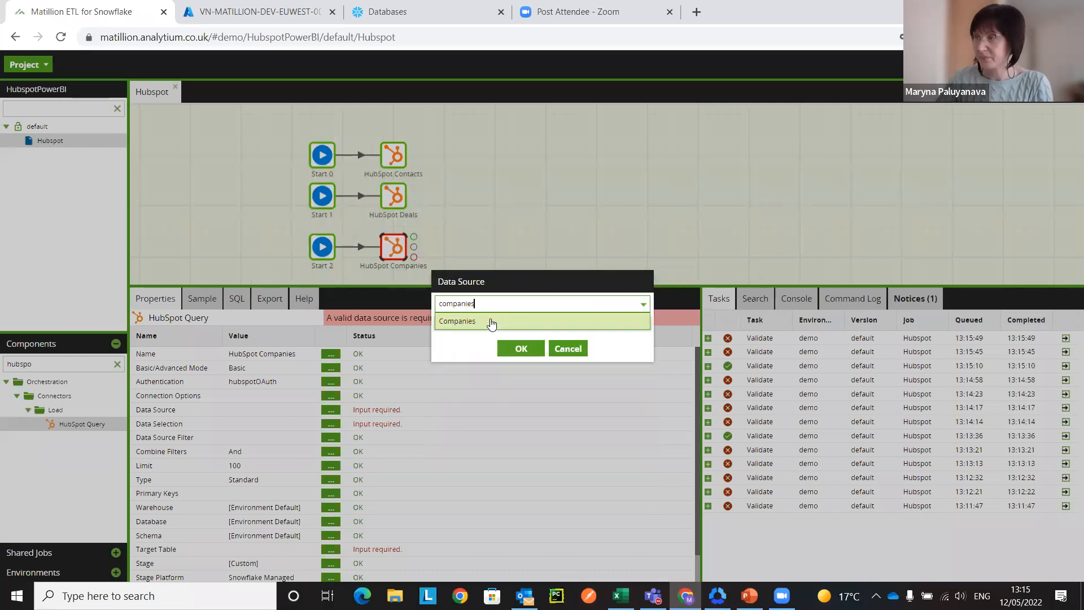
click(490, 321)
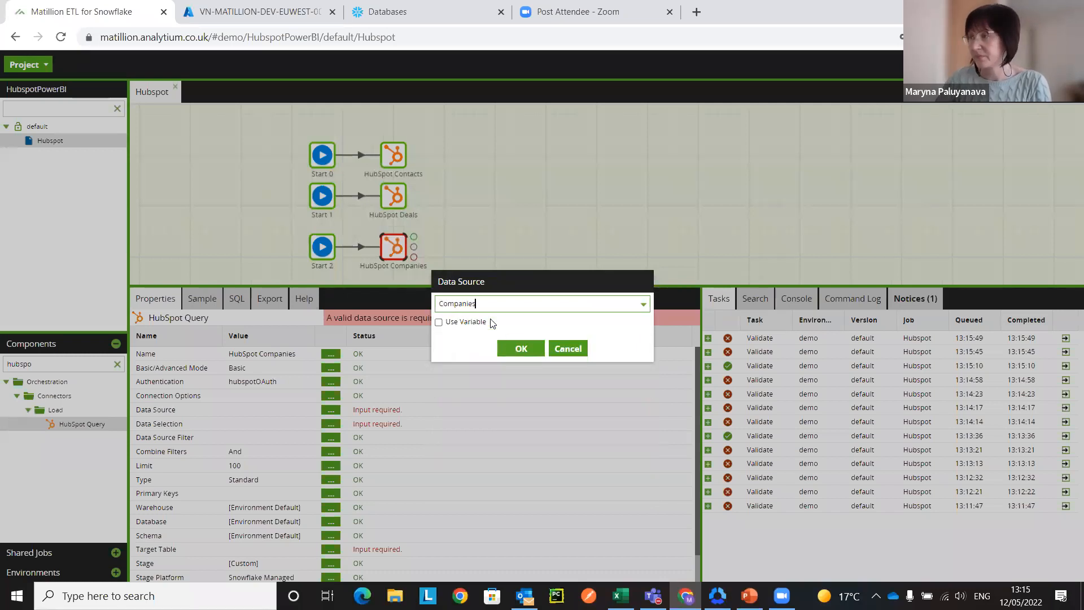
click(529, 351)
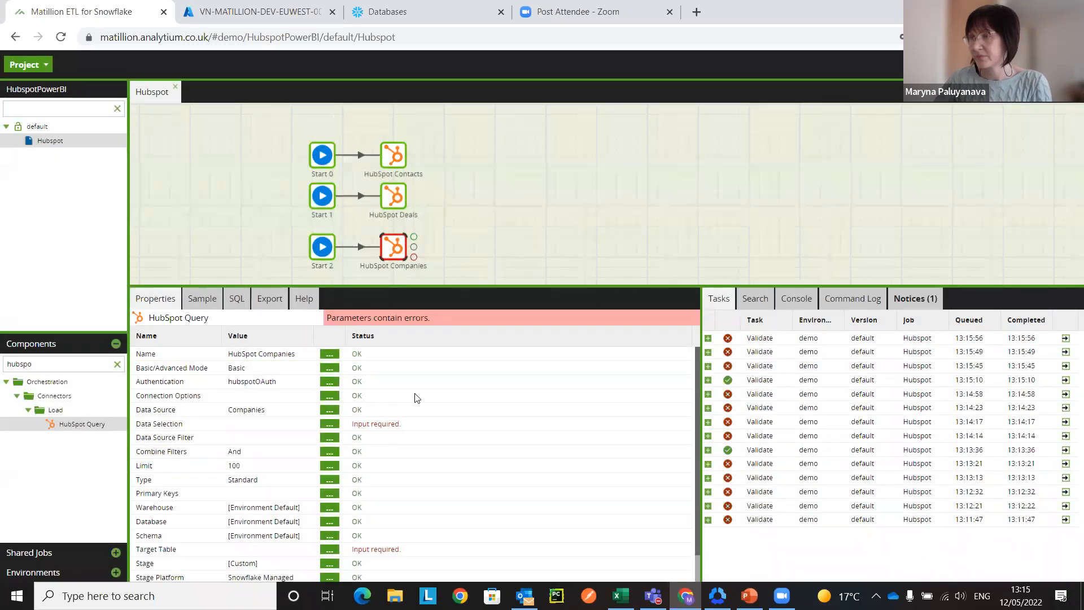
Step: Select the Industry and Company name columns as the HubSpot Companies component's data selection
click(336, 423)
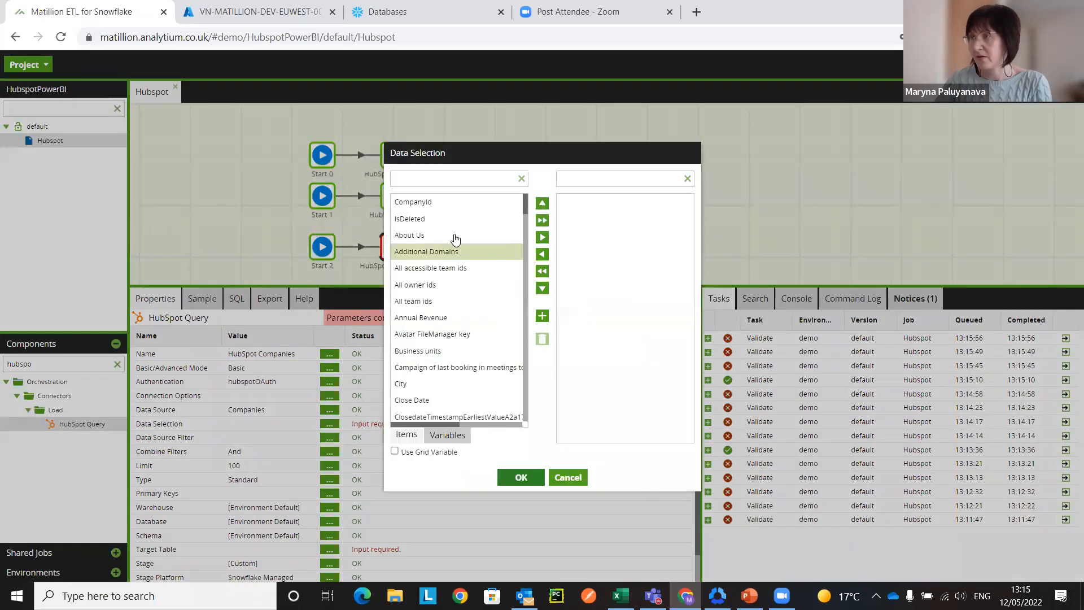
click(448, 178)
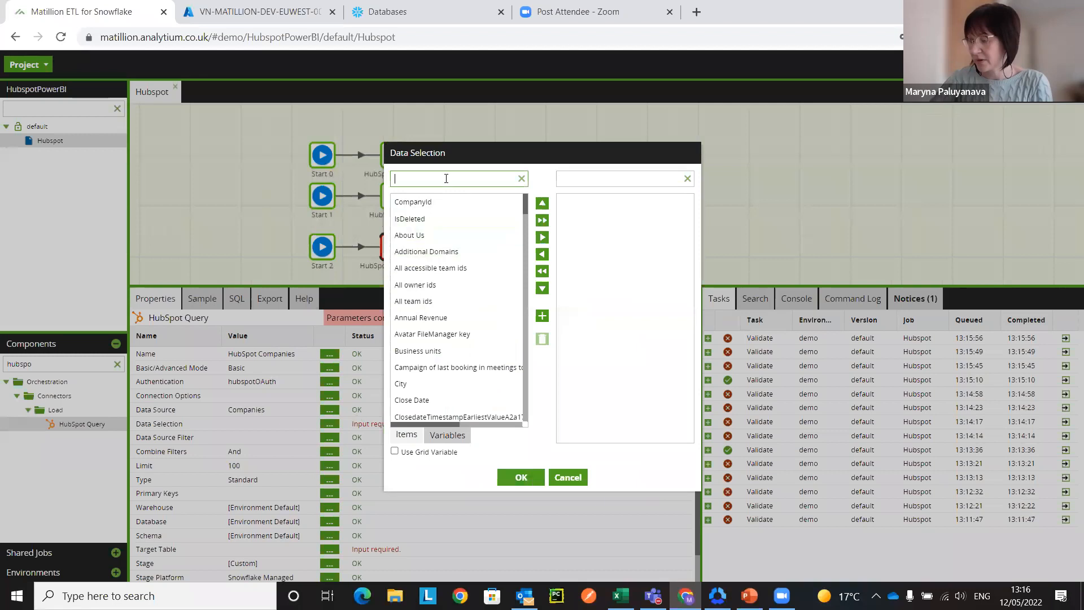
text(in)
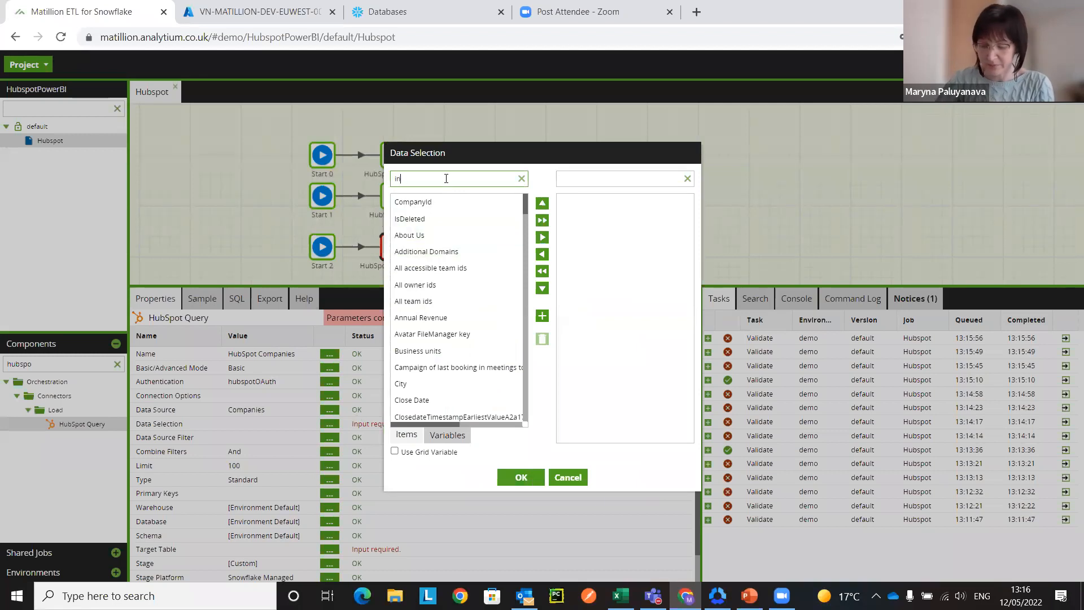
text(dustr)
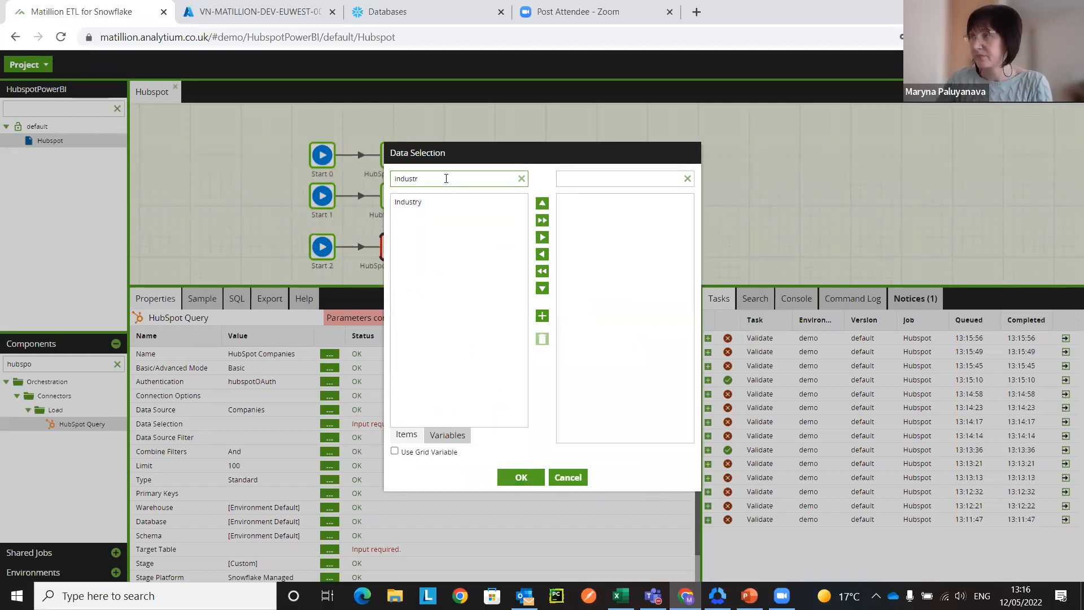
drag(463, 209, 594, 267)
drag(428, 180, 382, 179)
text(compan)
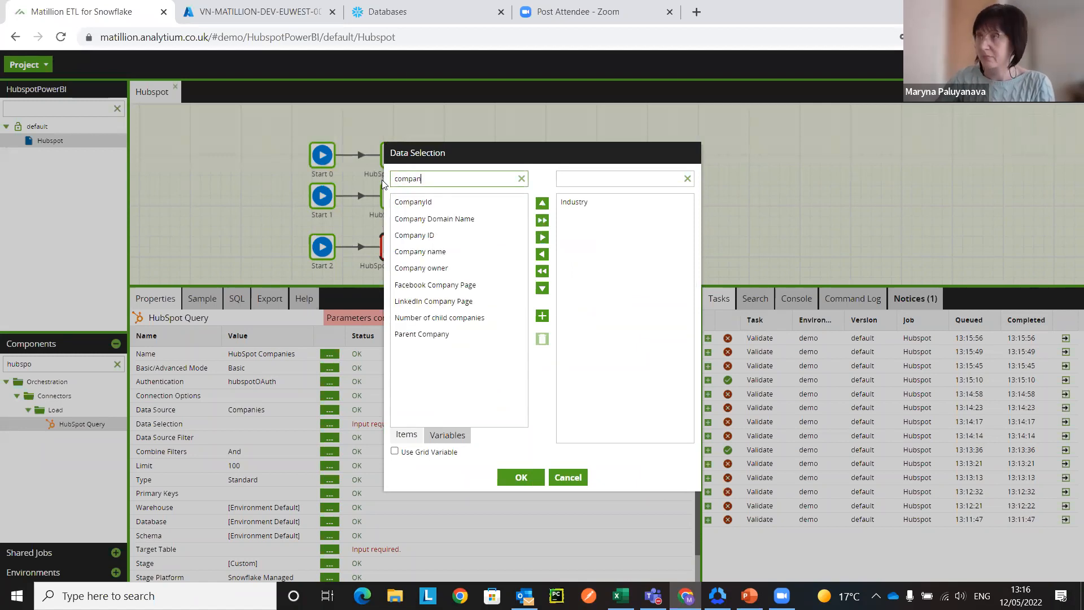
drag(426, 250, 609, 320)
click(521, 477)
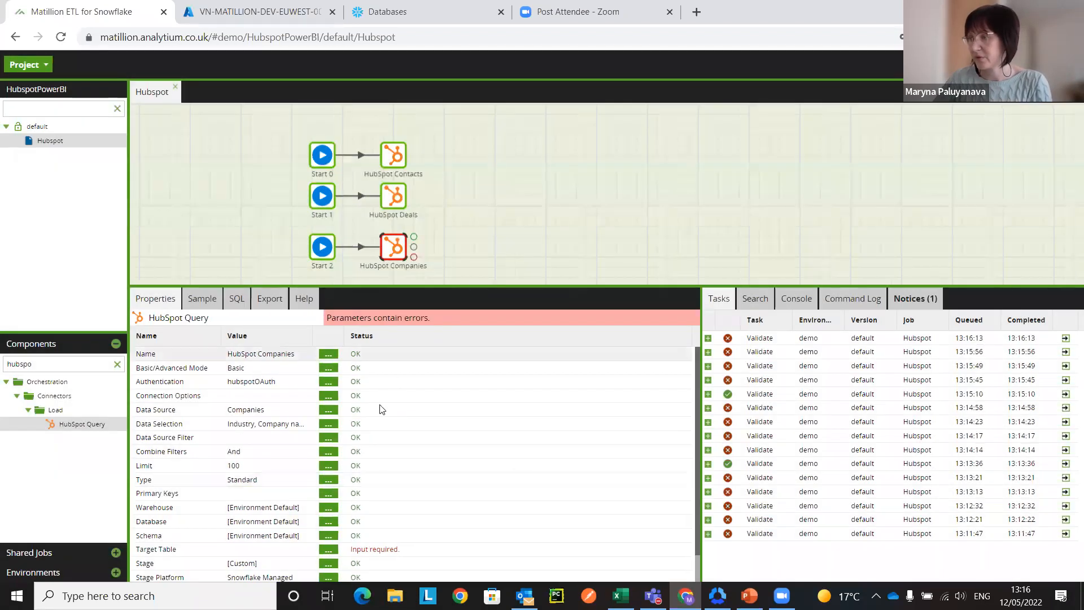
Step: Set the HubSpot Companies component's target table to hubspotCompanies and enlarge the canvas area
scroll(373, 478, down, 1)
click(328, 519)
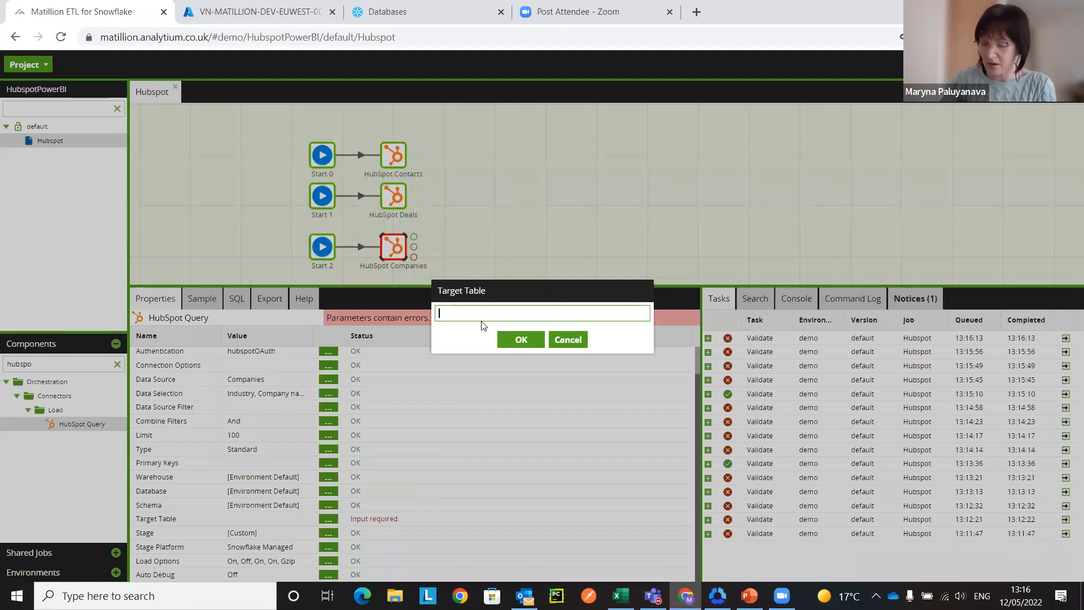
text(hubn)
key(BackSpace)
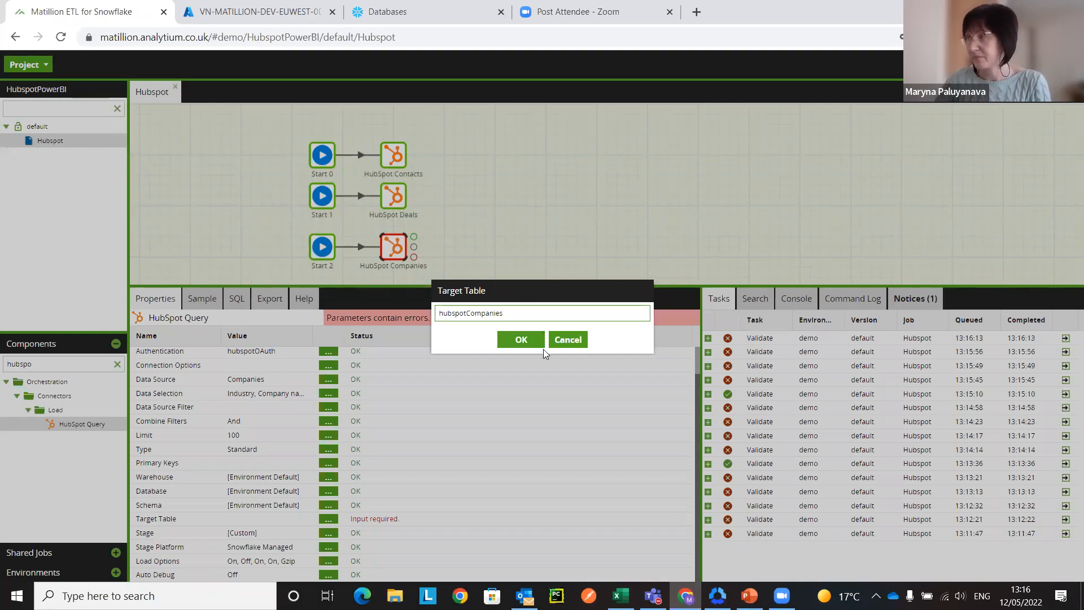
click(521, 339)
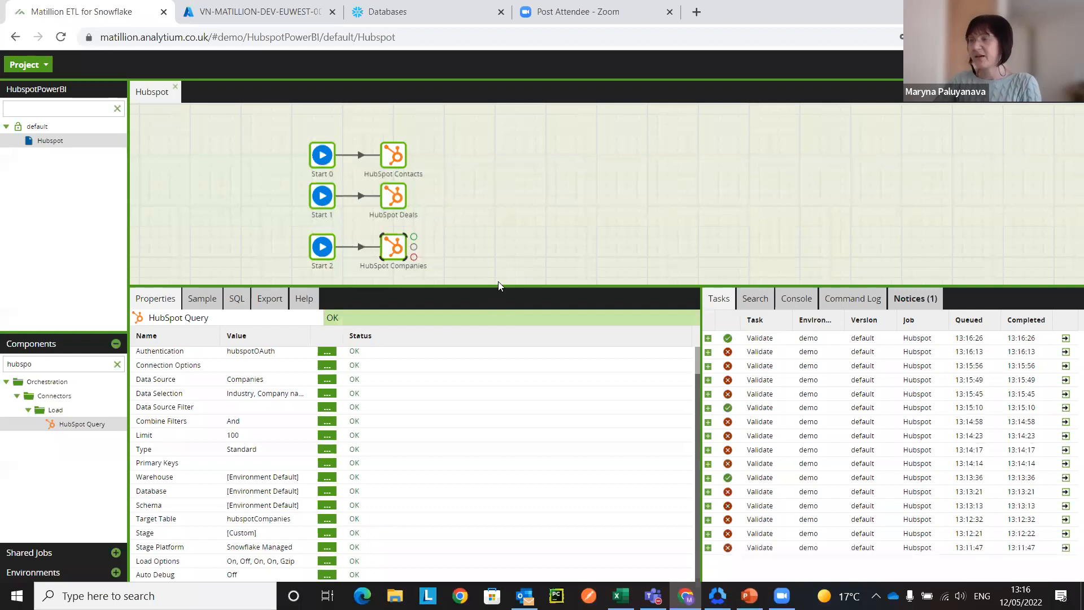
drag(502, 285, 505, 319)
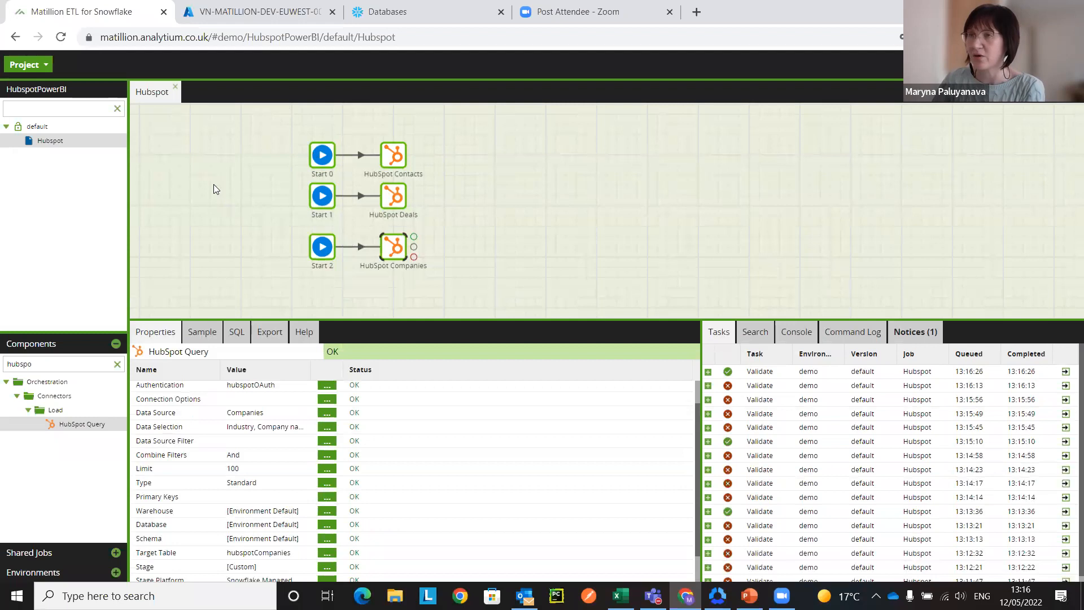
Step: Add a transformation job named Add Regions to Contacts under the default folder and open it
right_click(45, 128)
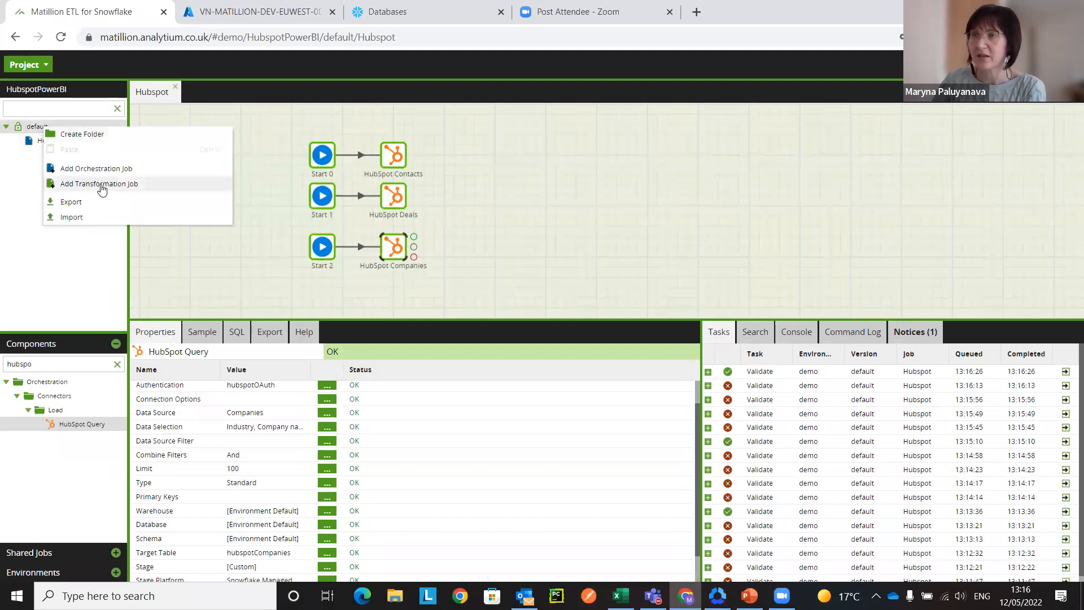
click(102, 189)
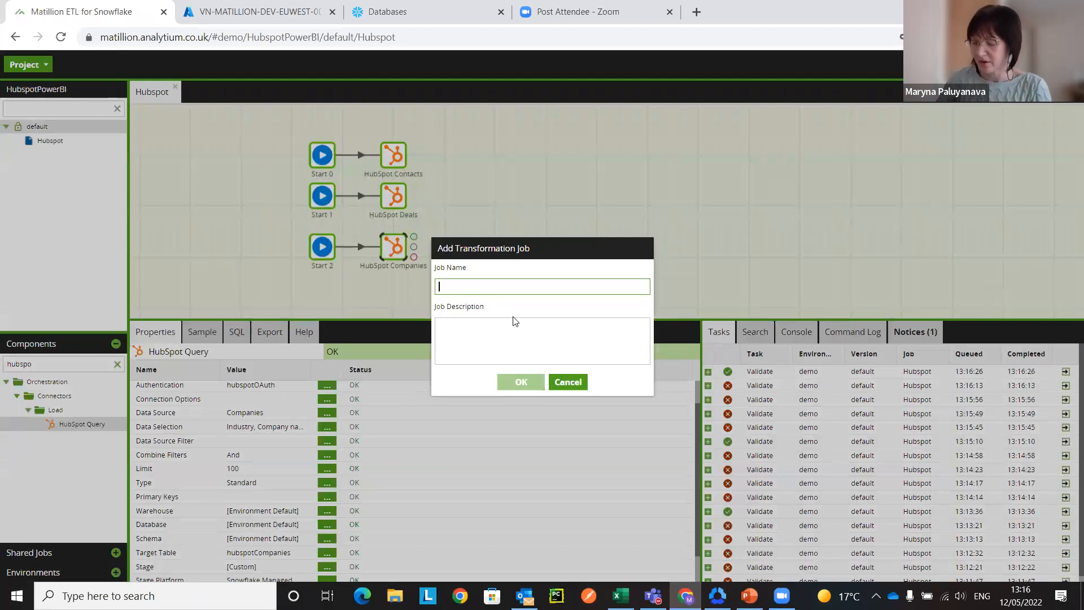
text(Add)
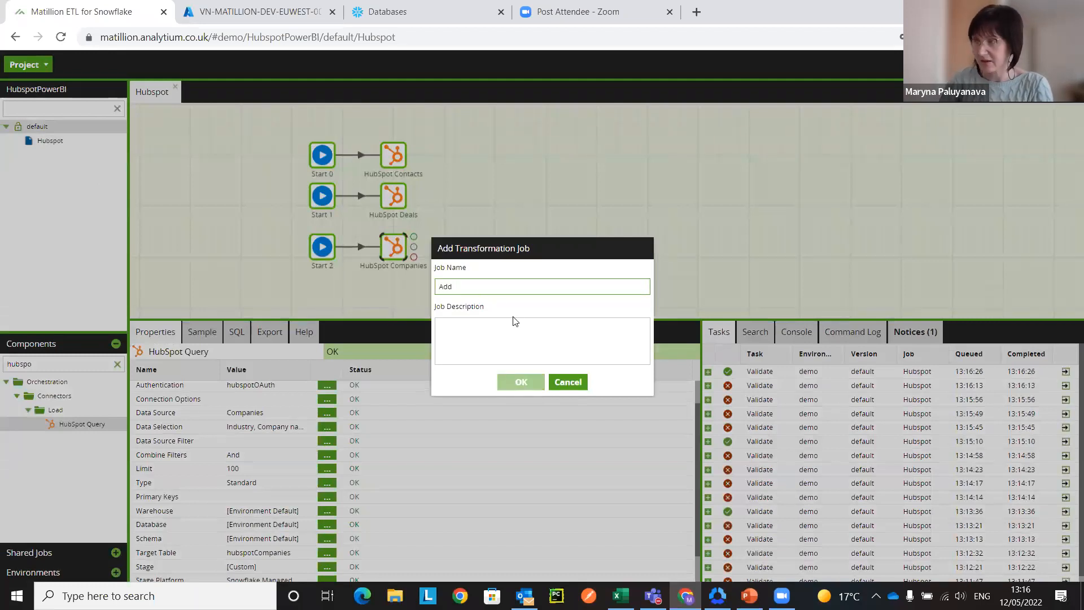
text( Regions to Contacts)
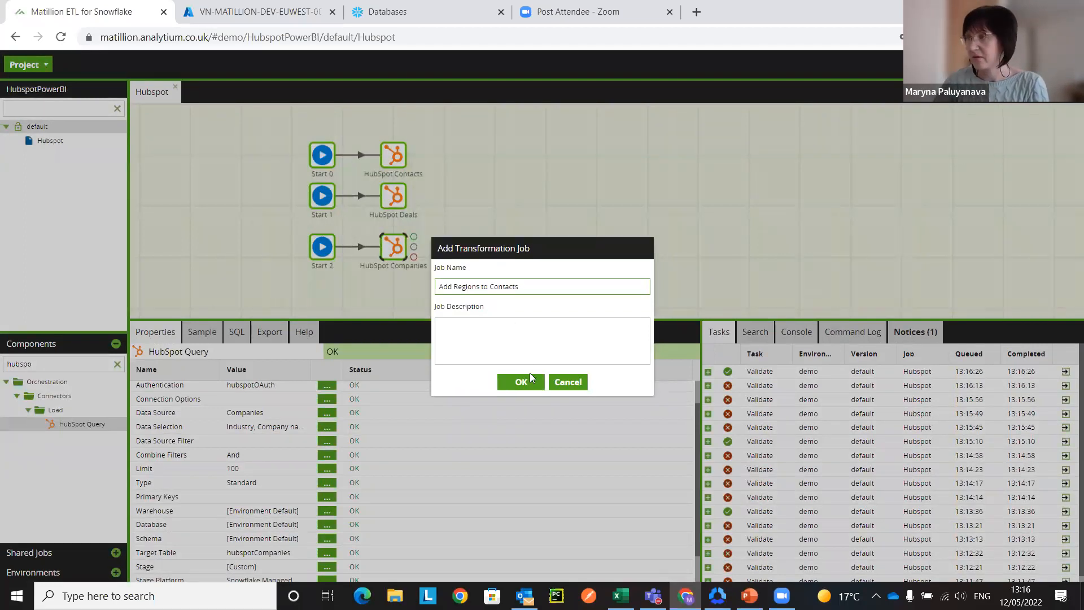
click(528, 379)
click(527, 352)
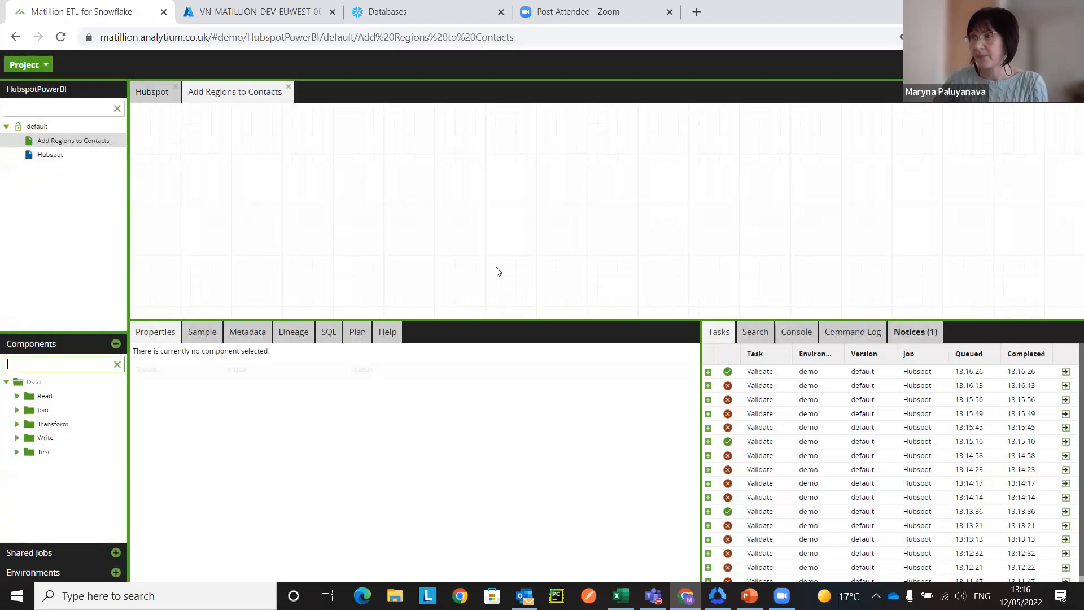
Step: Find the Table Input component with the search term table and place it on the empty transformation canvas
click(57, 364)
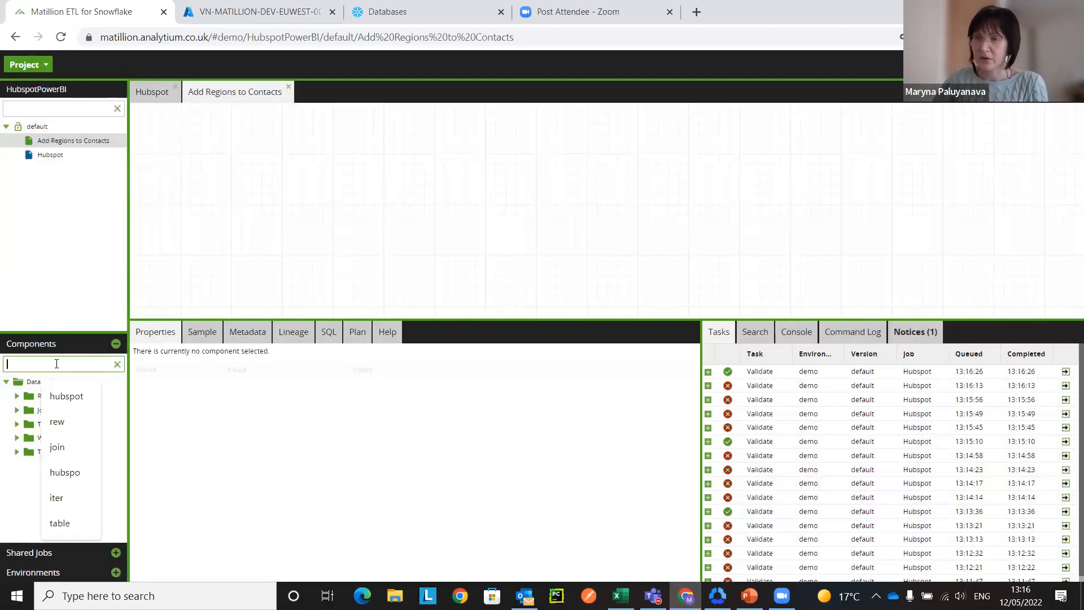
text(tab)
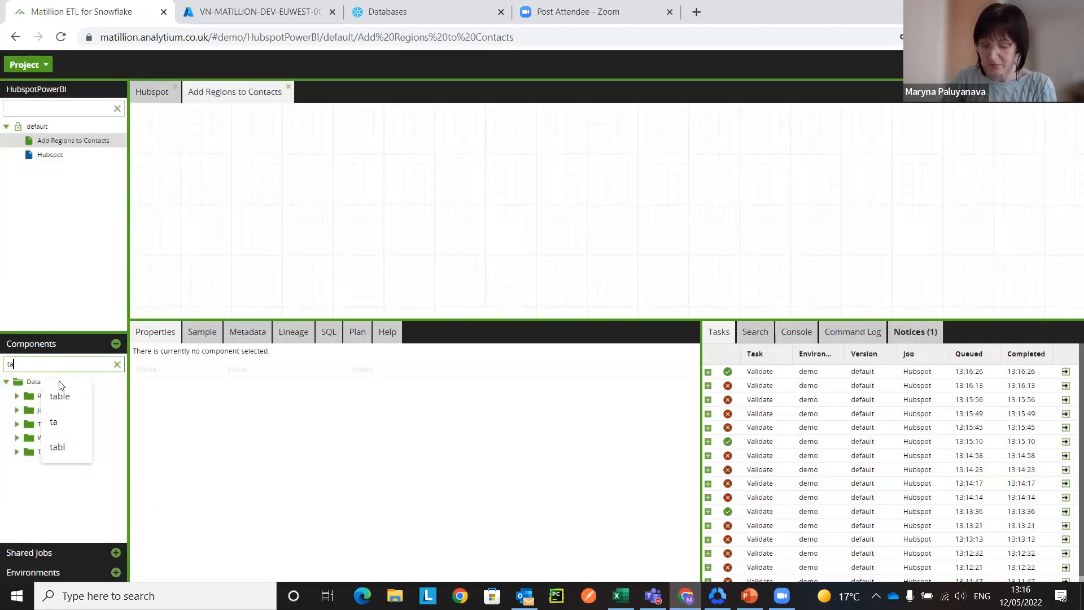
click(60, 396)
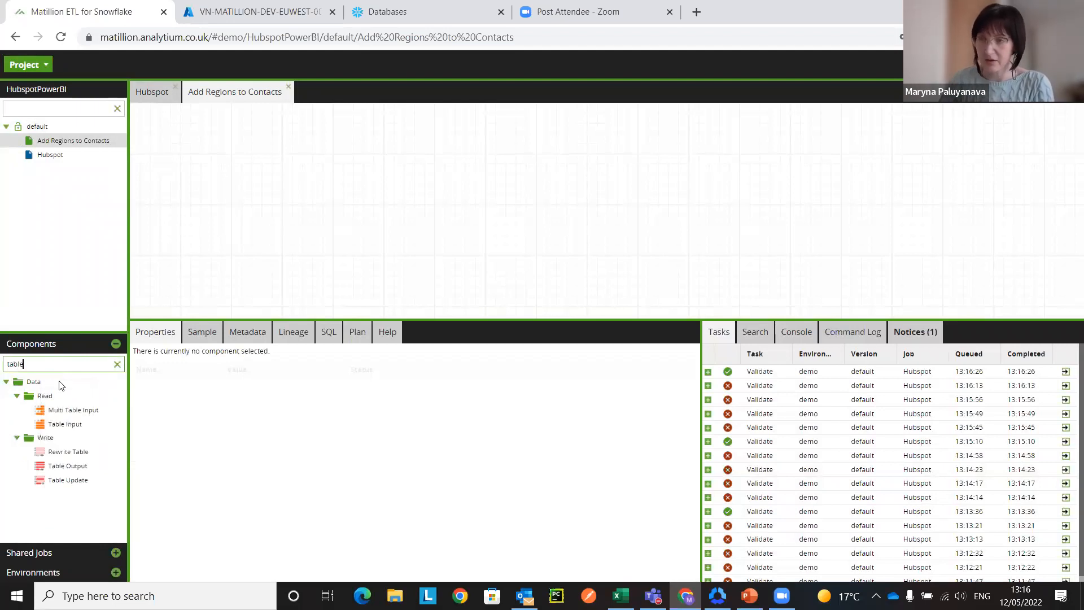
drag(148, 391, 242, 152)
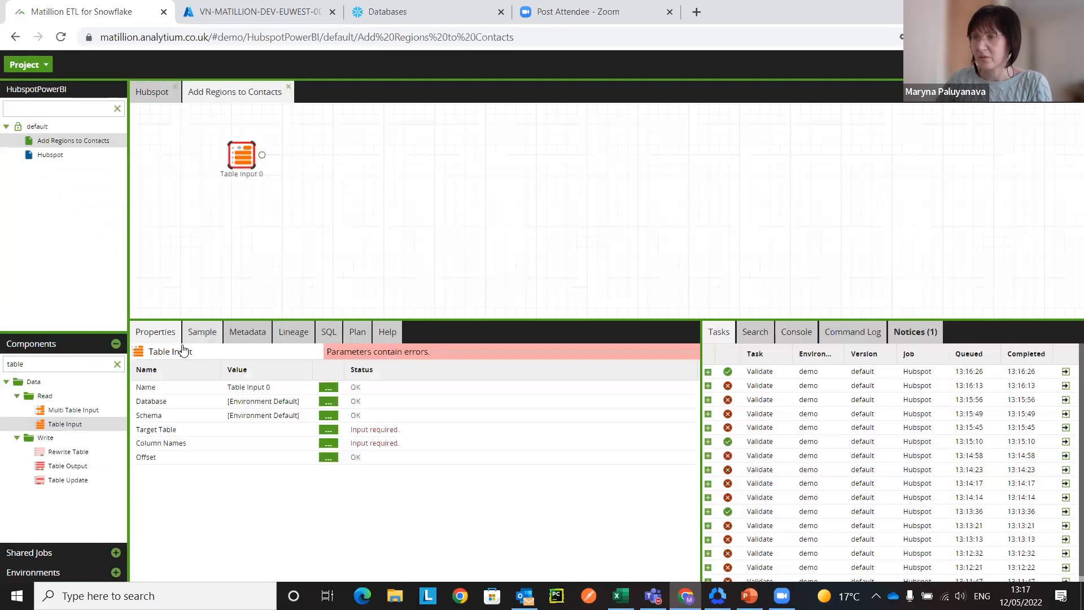
Step: Rename the Table Input component as Hubspot Contacts
click(329, 389)
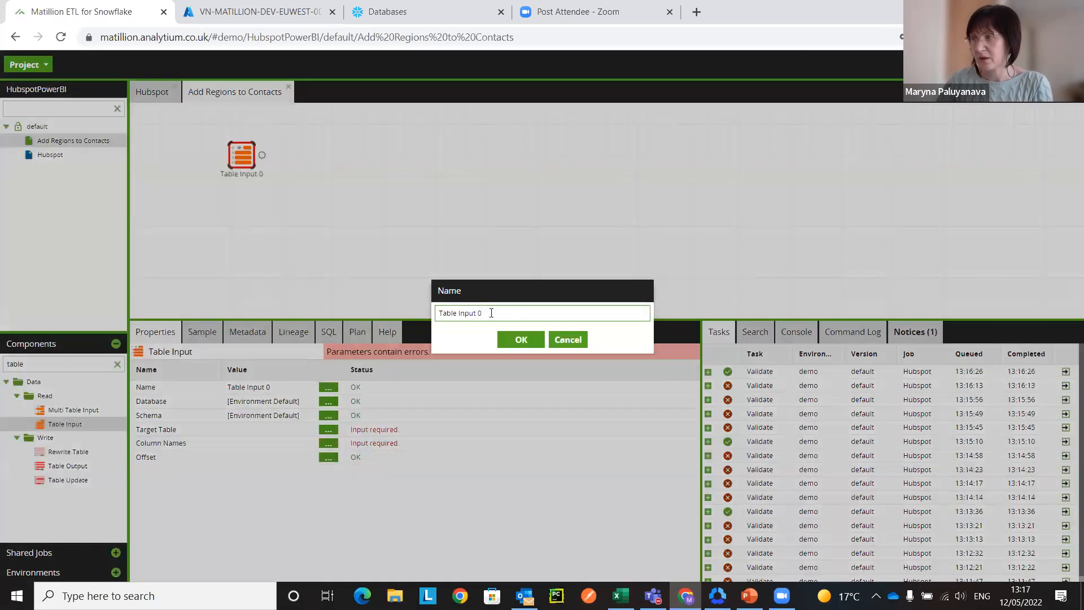
drag(453, 313, 440, 316)
text(R)
text(ubspot Contacts)
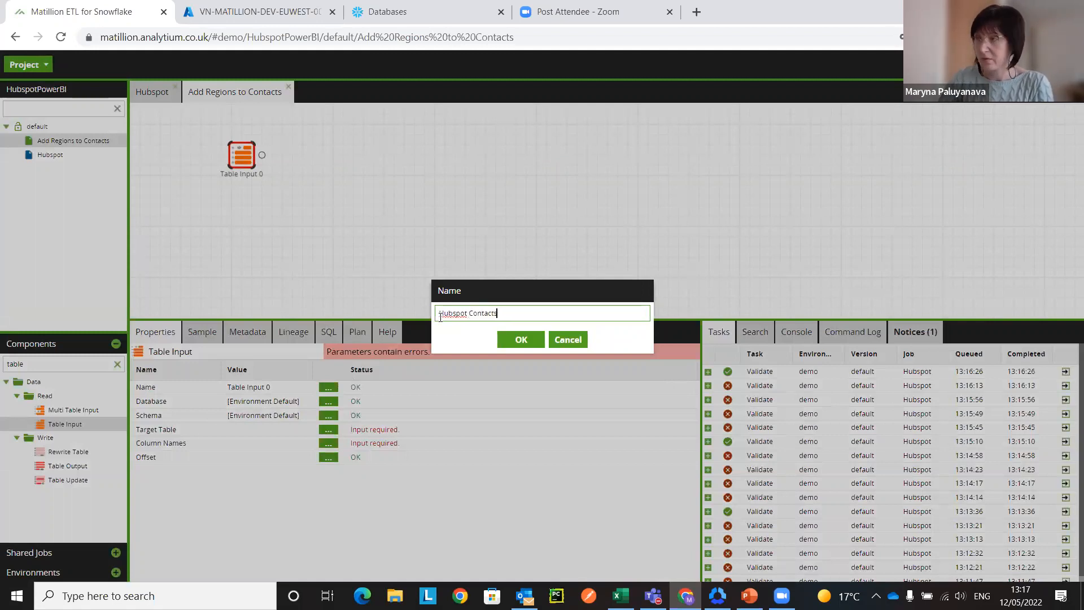
click(521, 341)
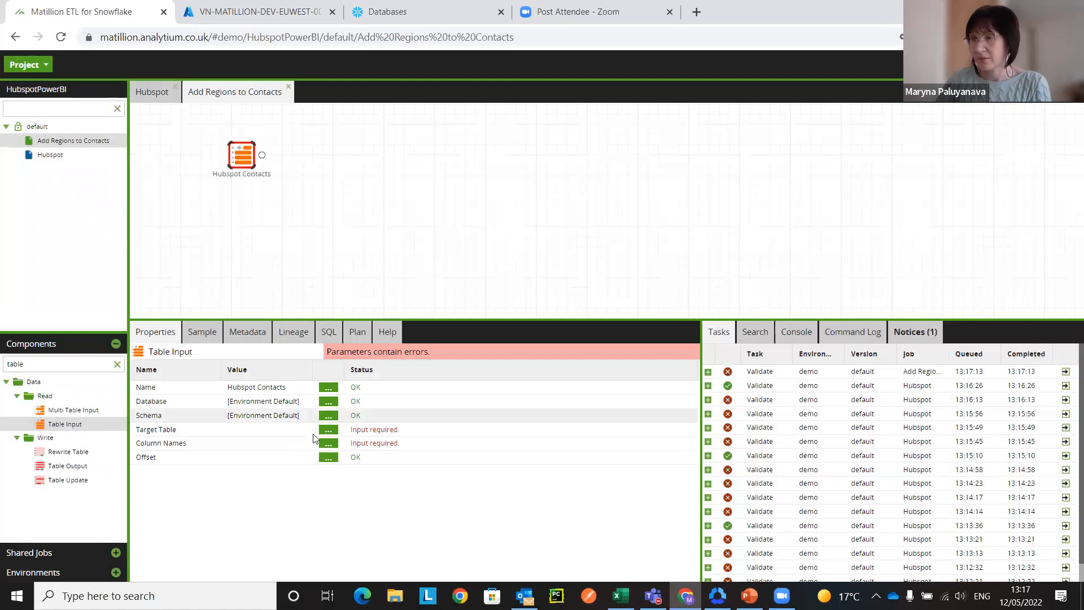
Step: Set the Hubspot Contacts component's target table to hubspotContacts
click(328, 429)
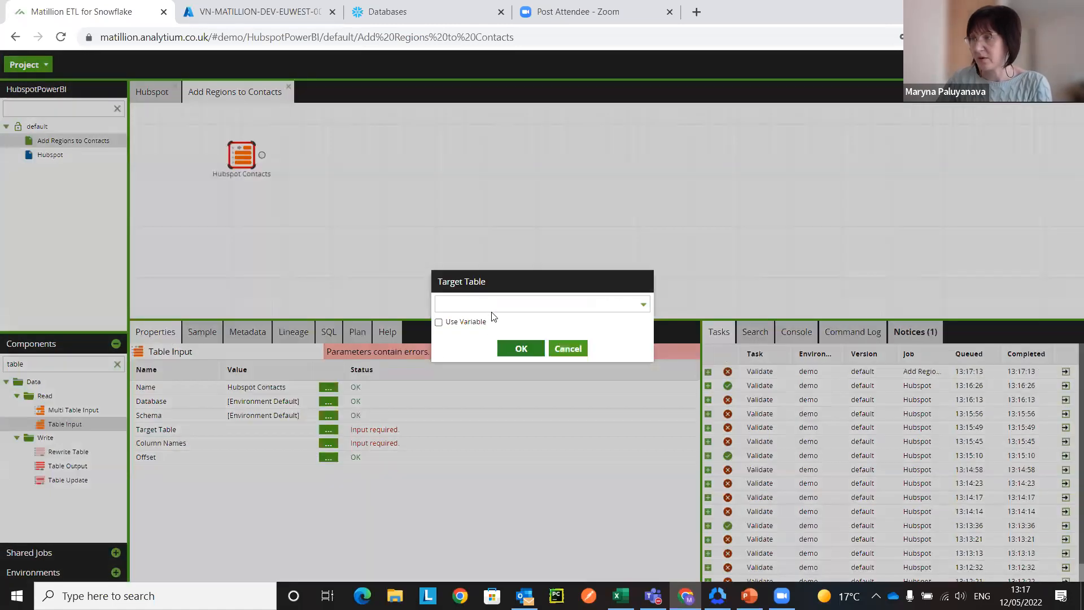
click(493, 306)
text(hu)
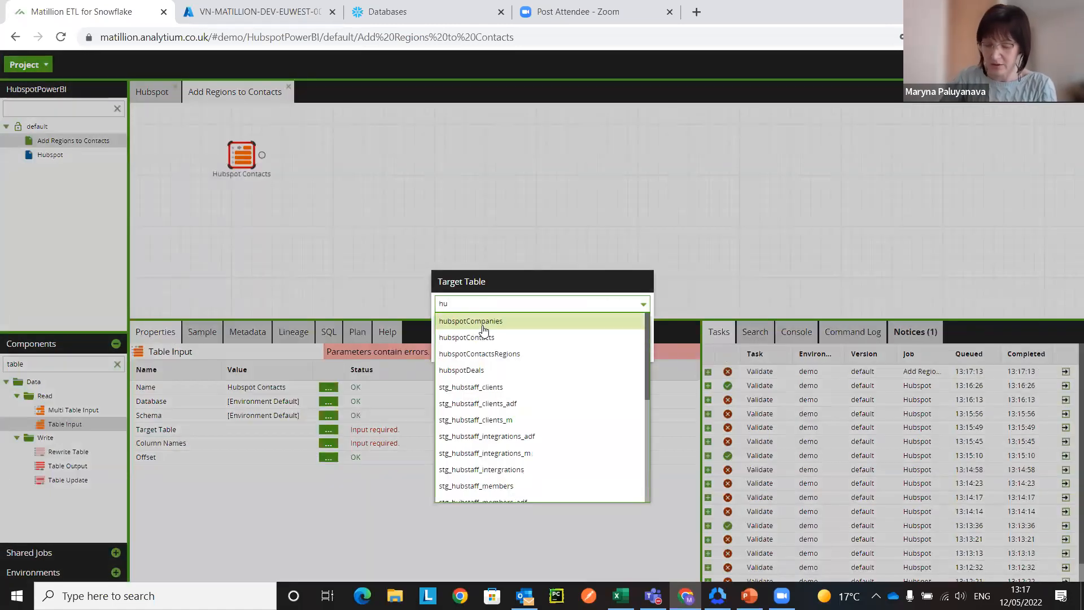
text(bspotC)
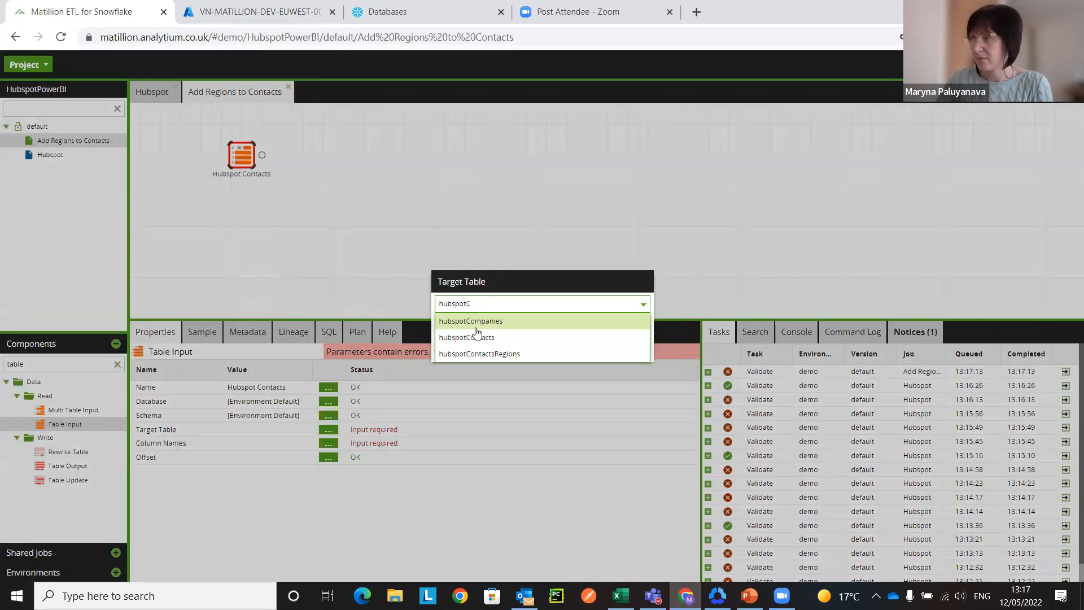
click(495, 337)
key(Return)
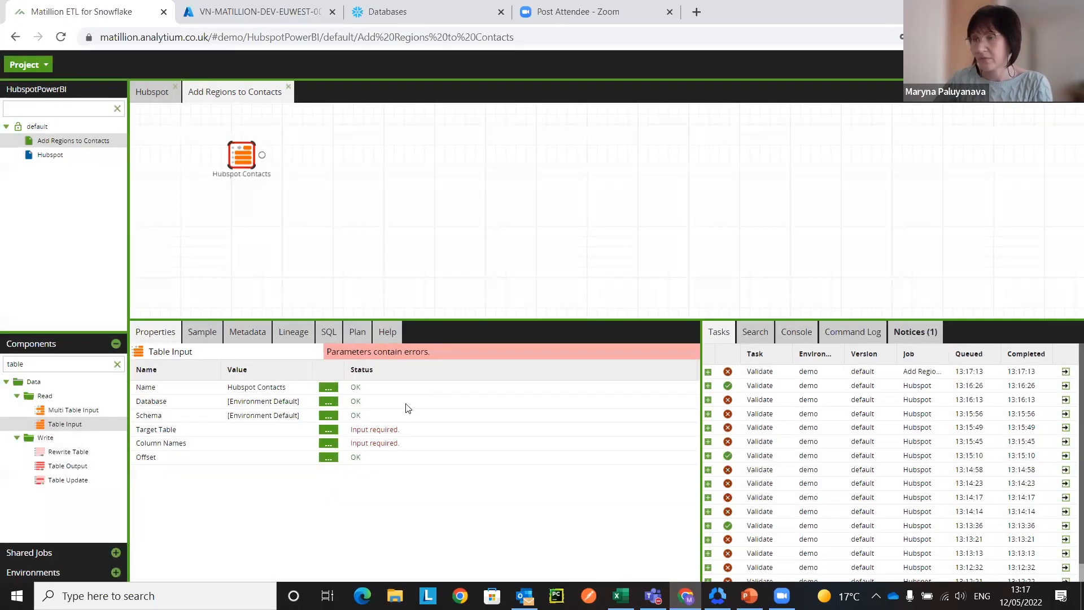
Step: Include all available columns, from First Name to Company Name, in the Hubspot Contacts component's column names
click(328, 444)
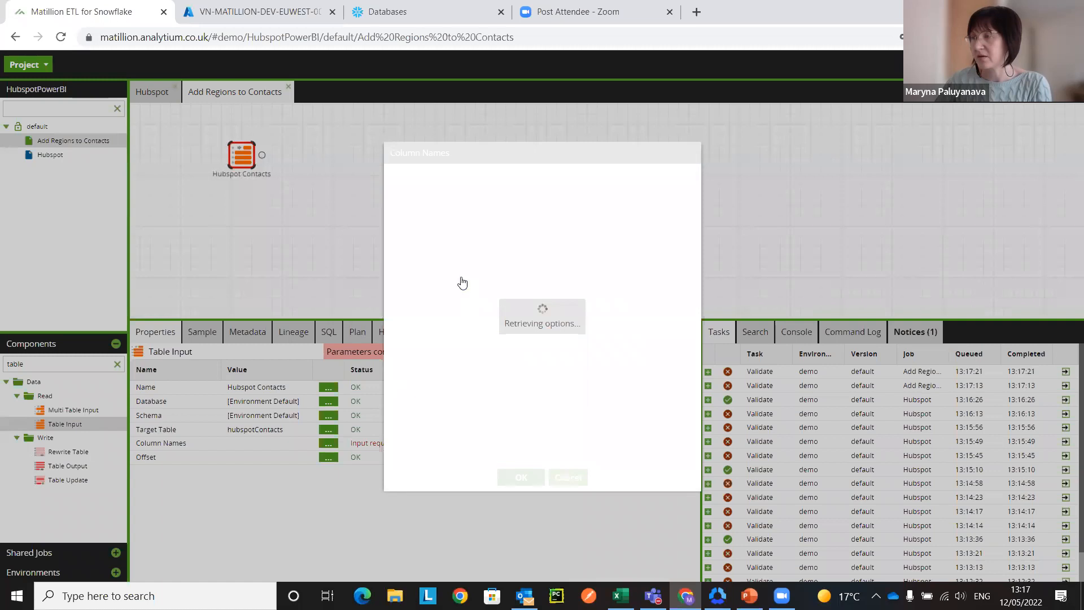
click(542, 219)
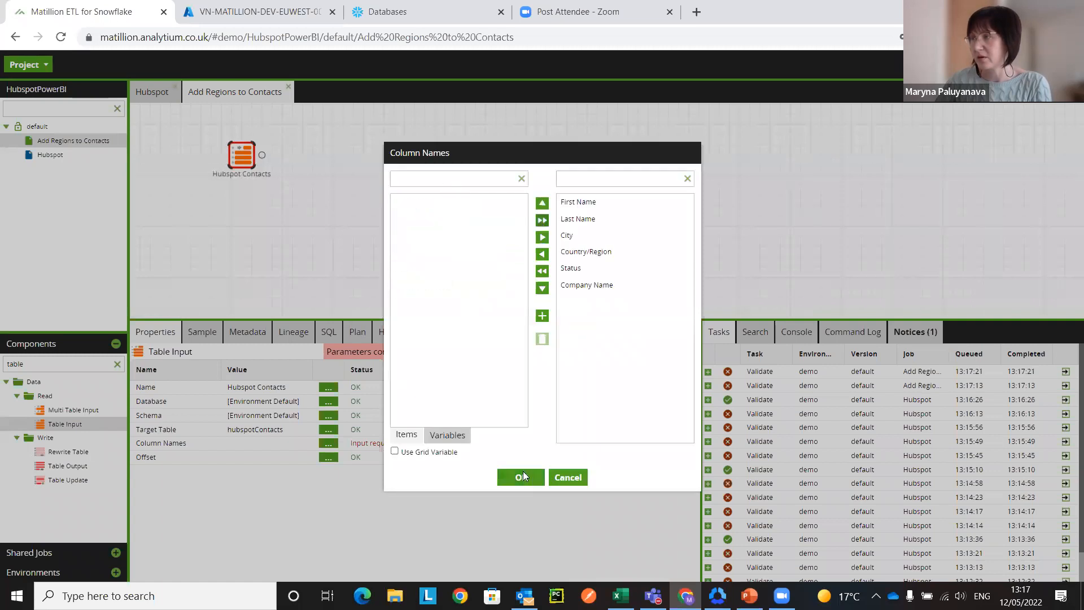
click(521, 478)
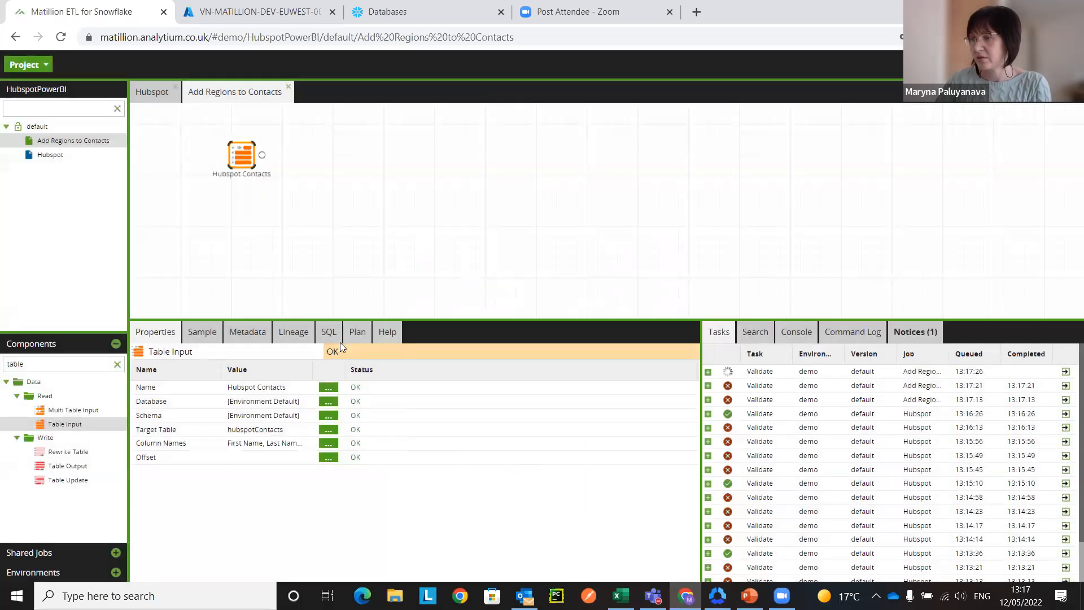
click(341, 207)
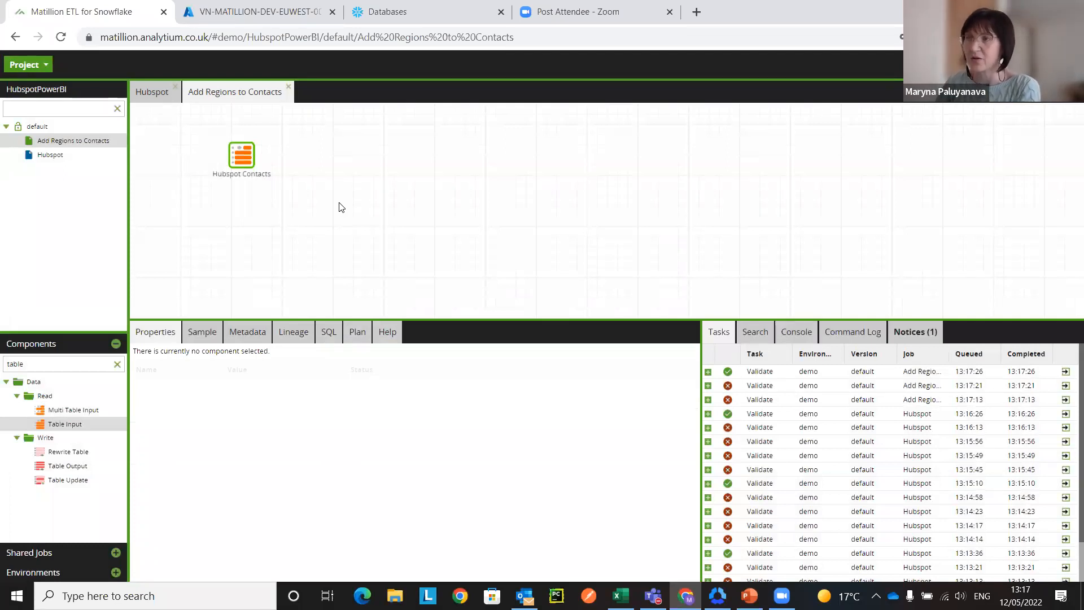
Step: Find the Fixed Flow component with the search term fix and place it below the Hubspot Contacts component
double_click(34, 364)
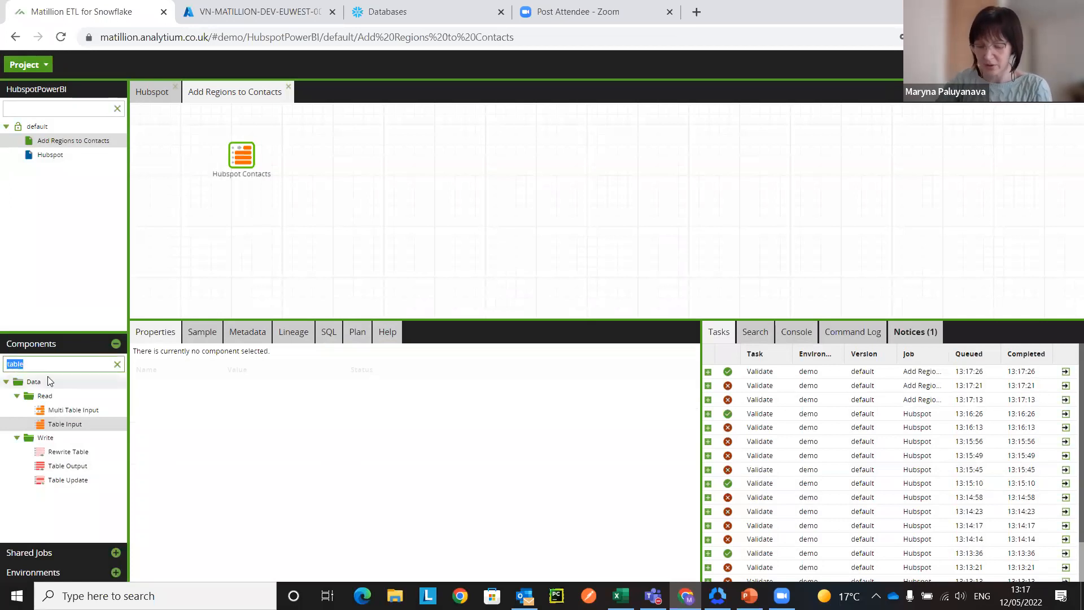
text(fi)
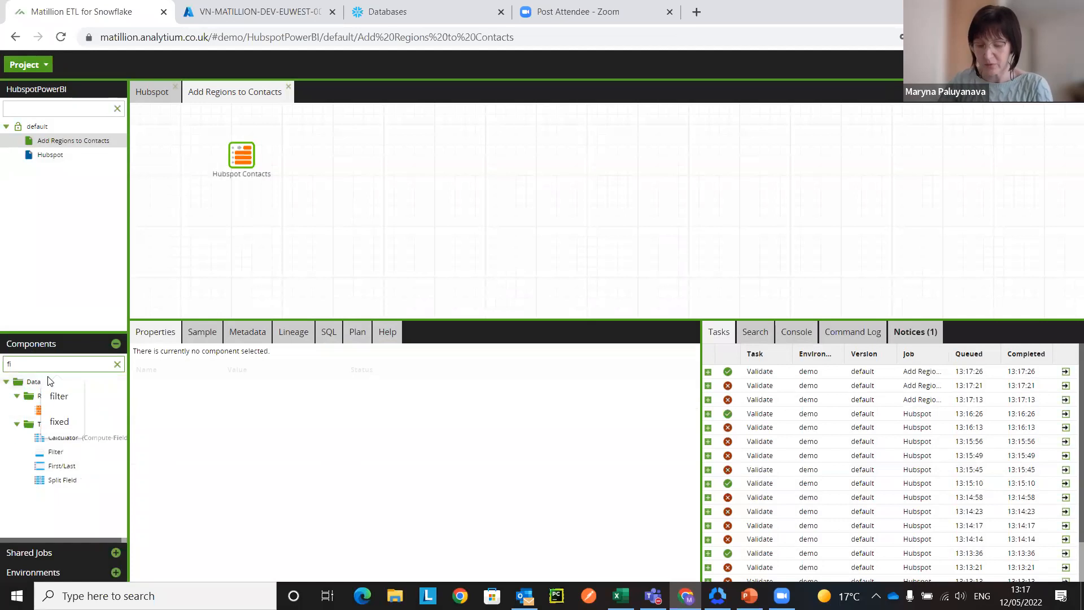
text(x)
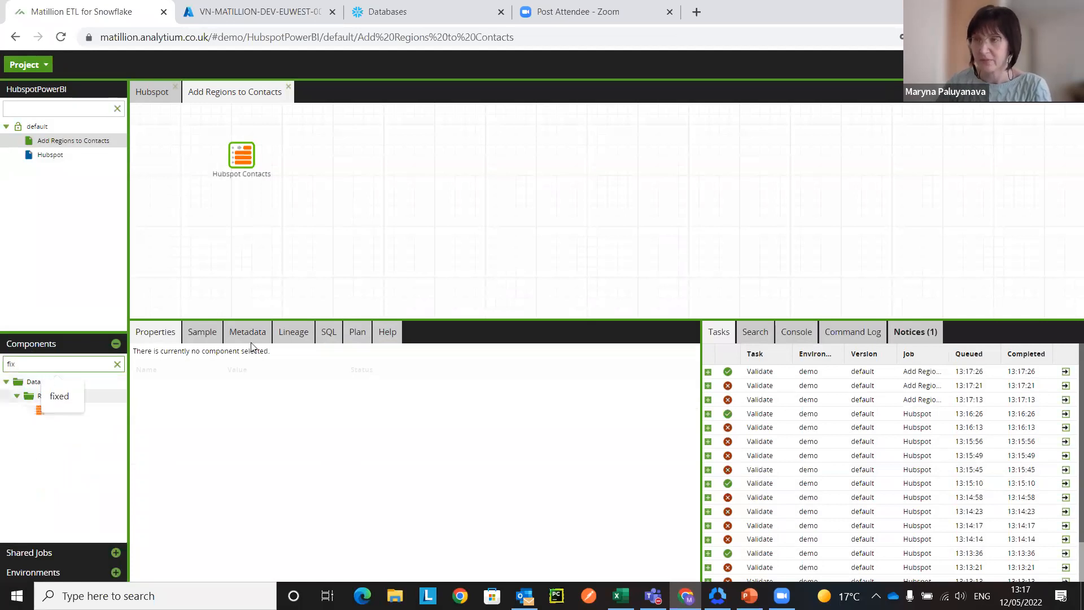
click(49, 454)
drag(59, 416, 247, 209)
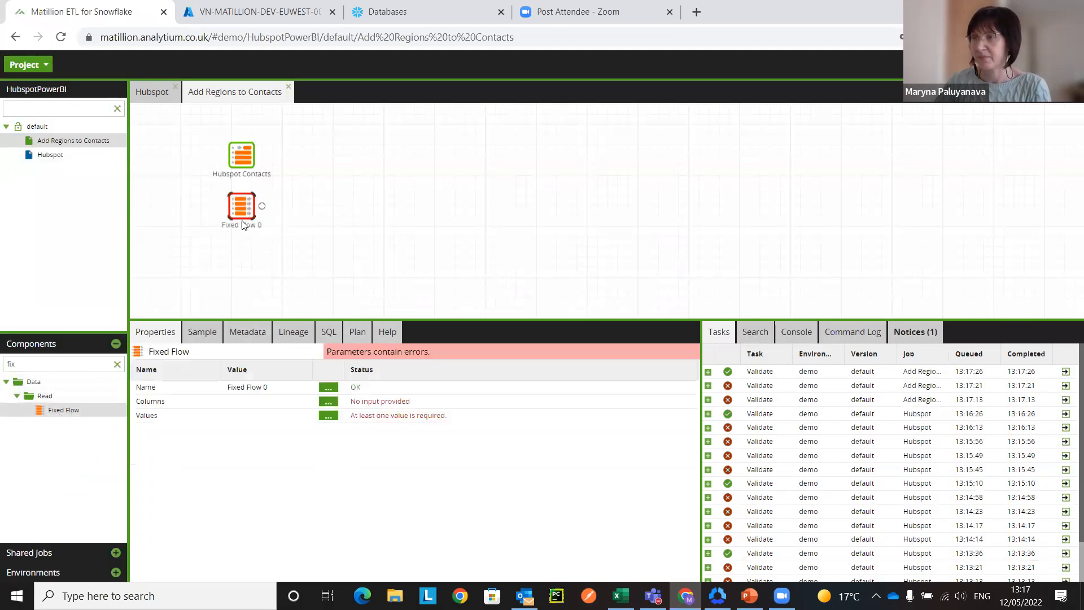
Step: Rename the Fixed Flow component as Regions
click(328, 388)
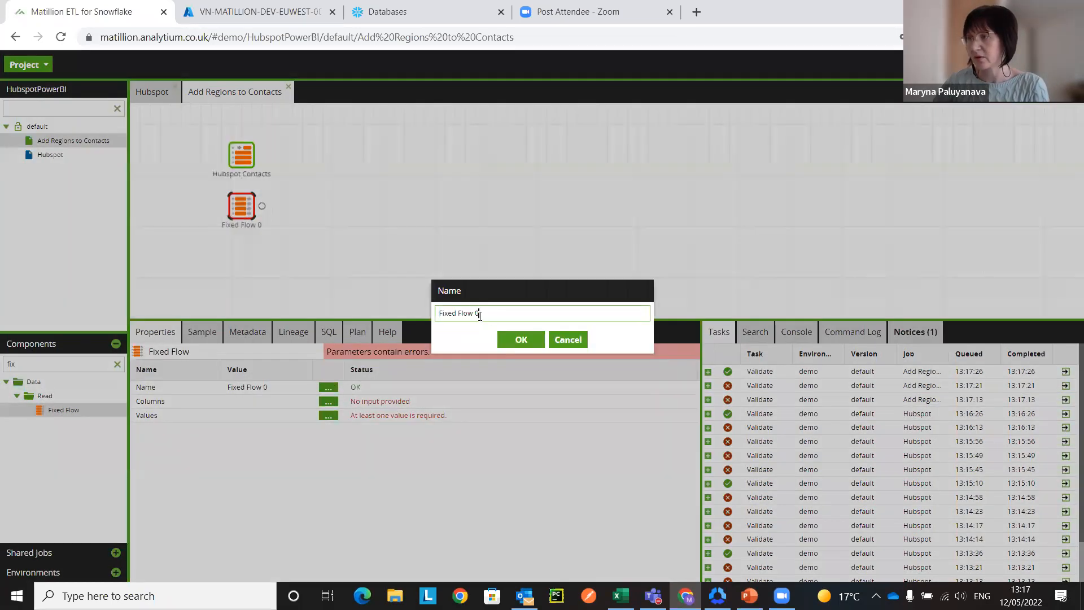
text(Regions)
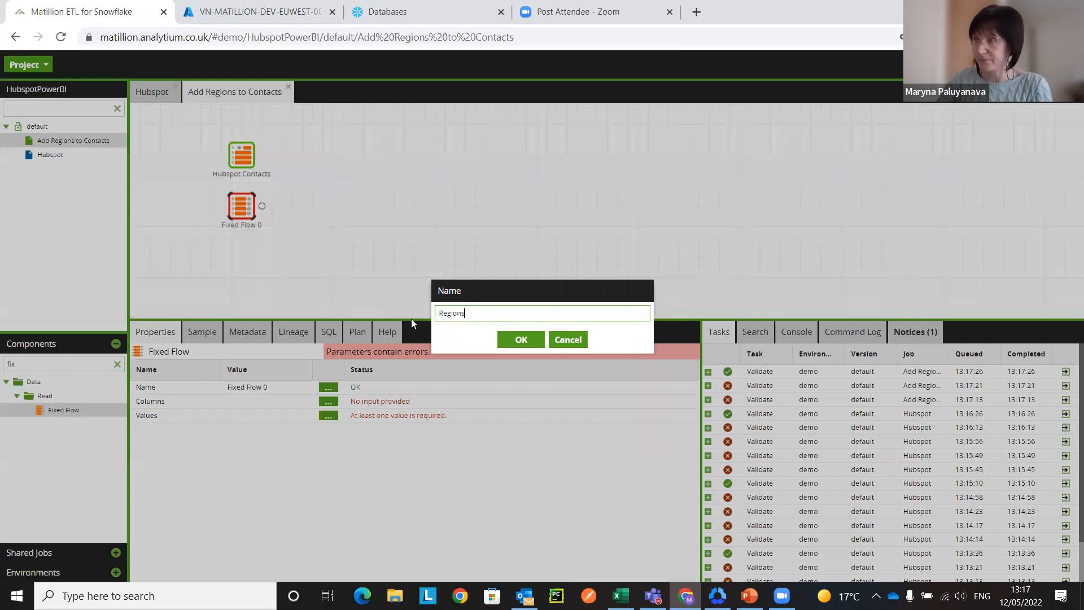
click(520, 339)
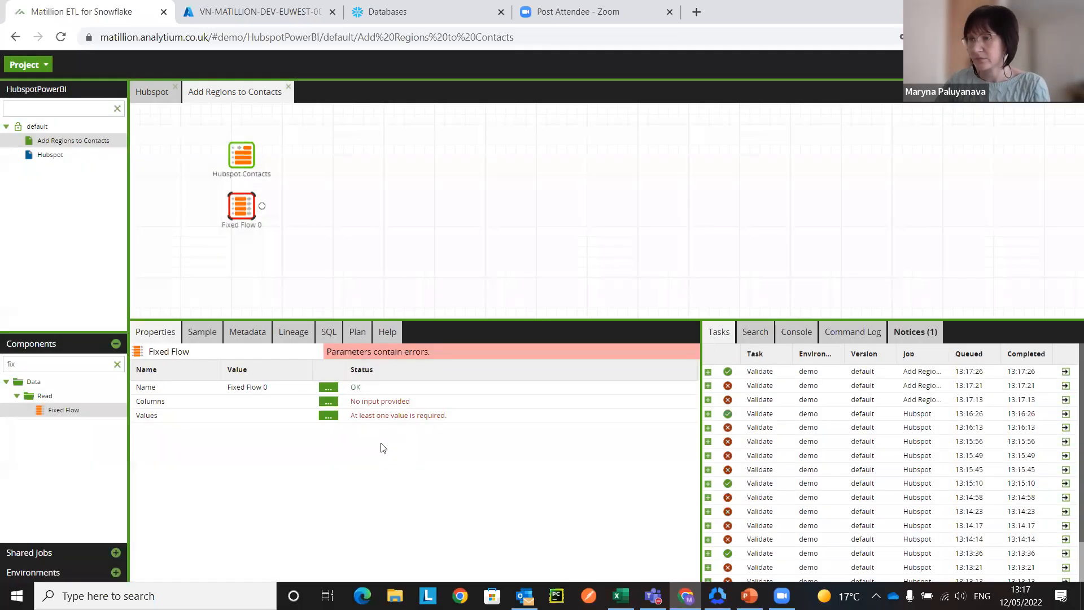
Step: Define two VARCHAR columns named Region and Country for the Regions component
click(329, 401)
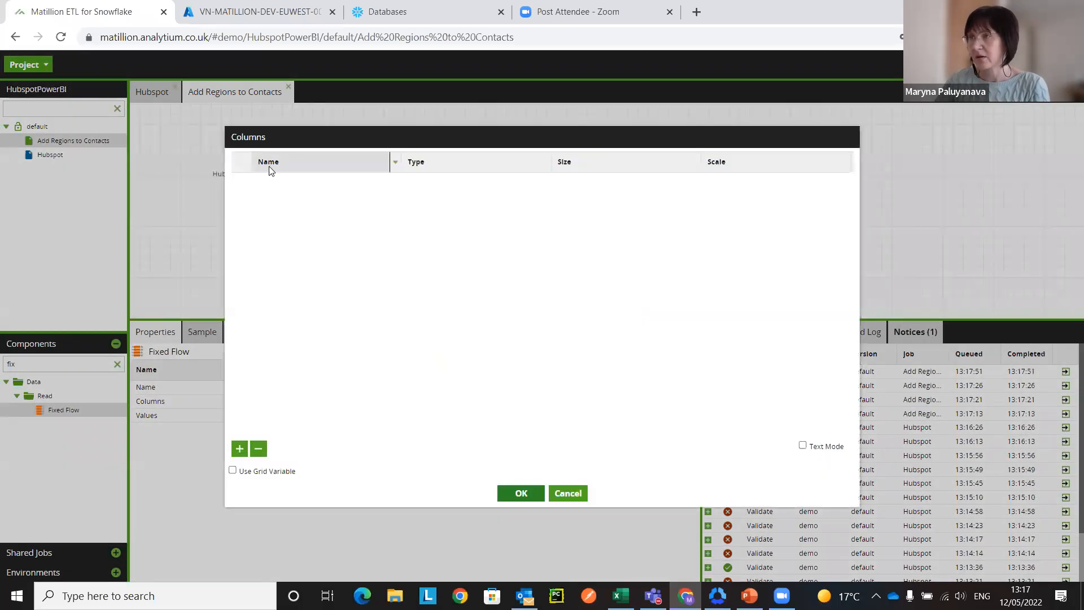
click(239, 448)
click(275, 181)
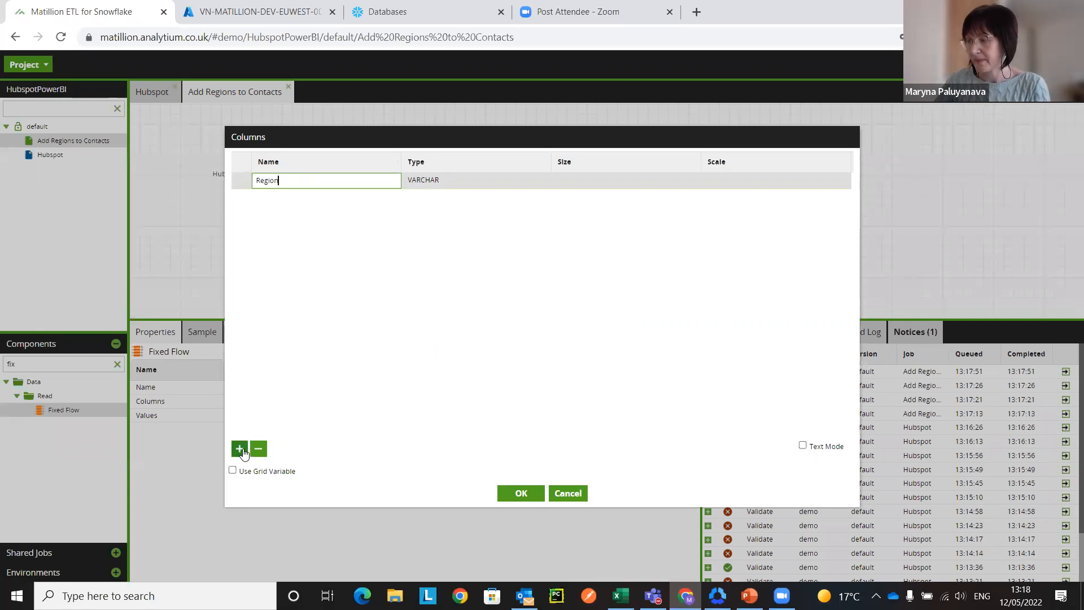
click(242, 450)
click(274, 197)
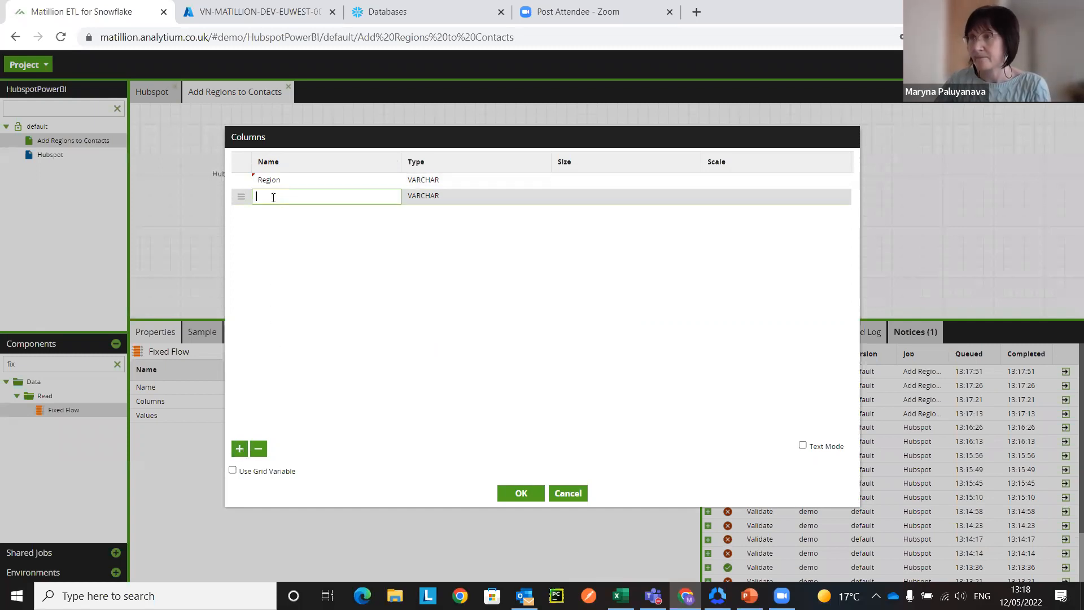
text(Country)
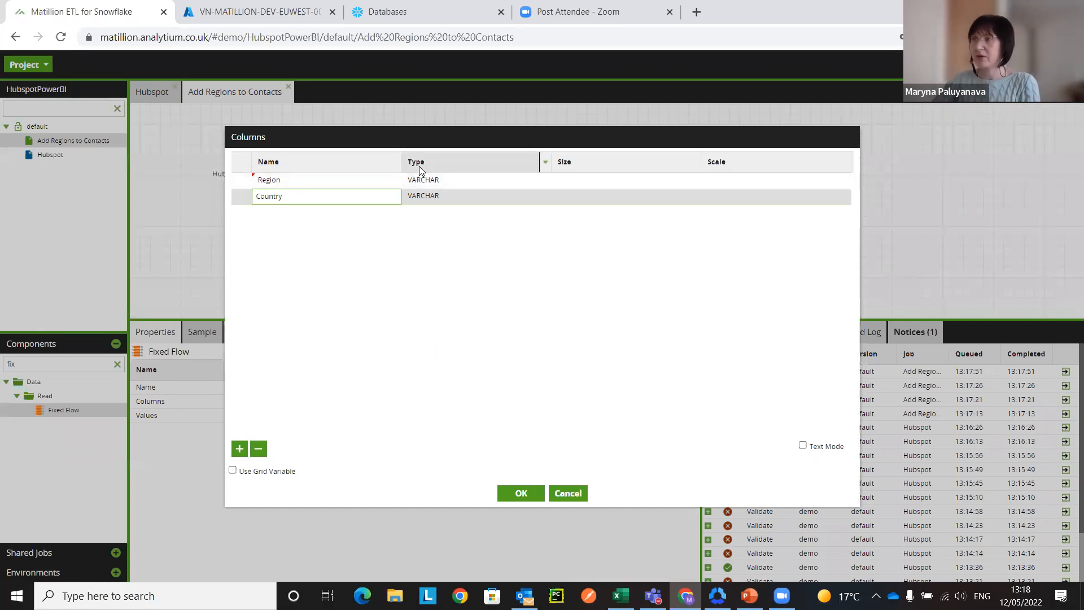
click(530, 492)
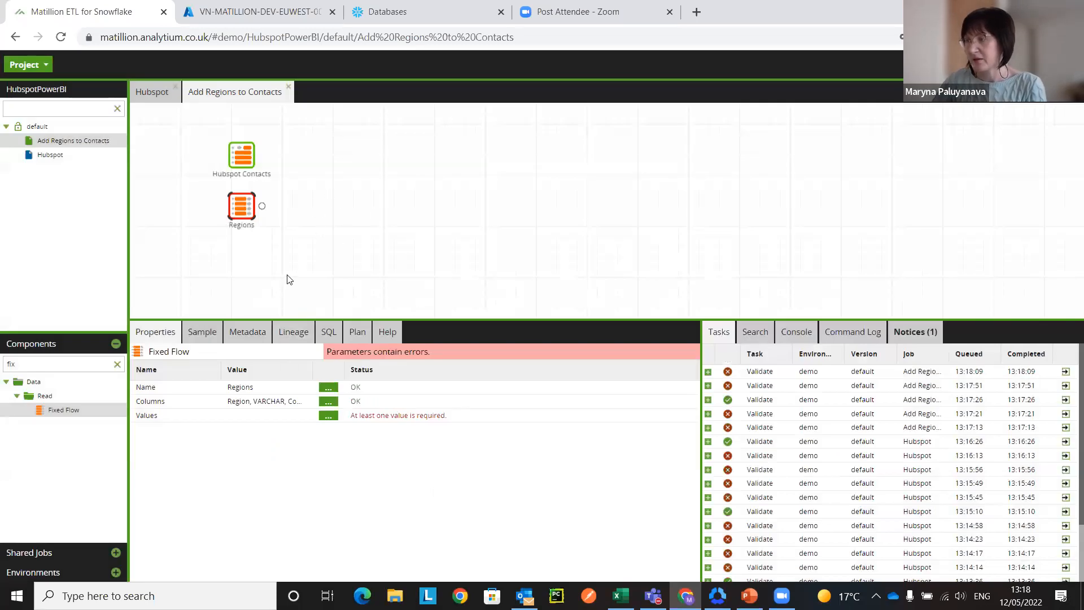
Step: Switch to the Regions workbook in Excel and copy the region and country rows in A4:B32, without the headers
mouse_move(621, 596)
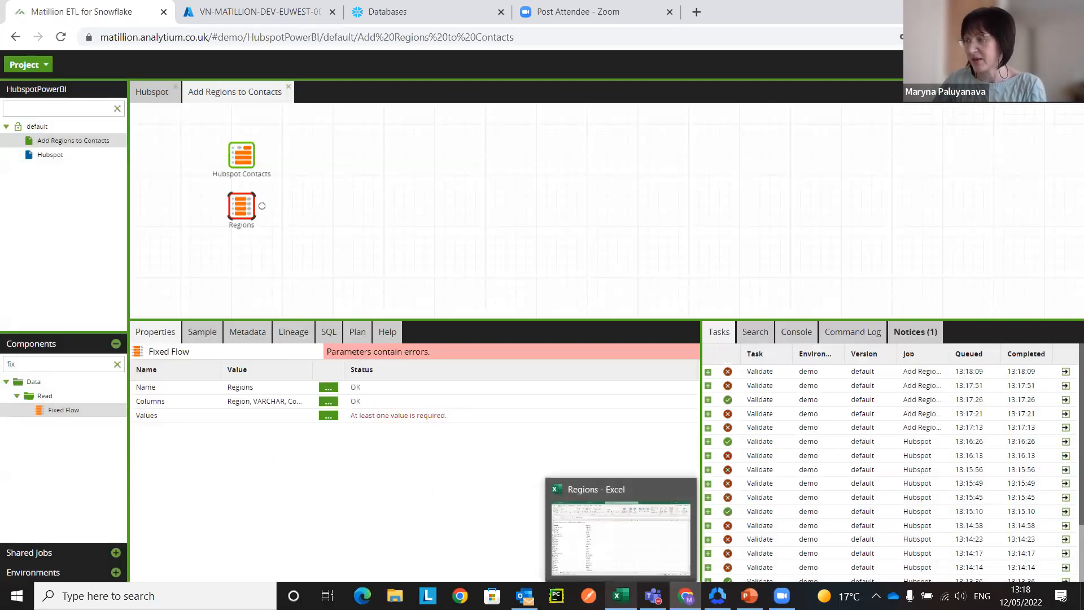
click(621, 537)
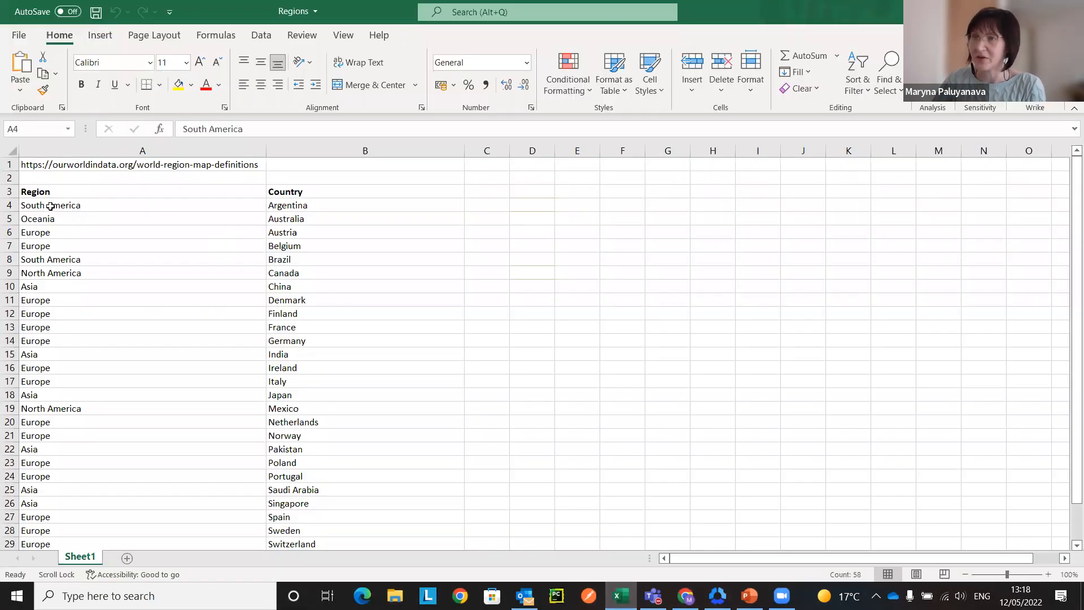
drag(50, 206, 311, 520)
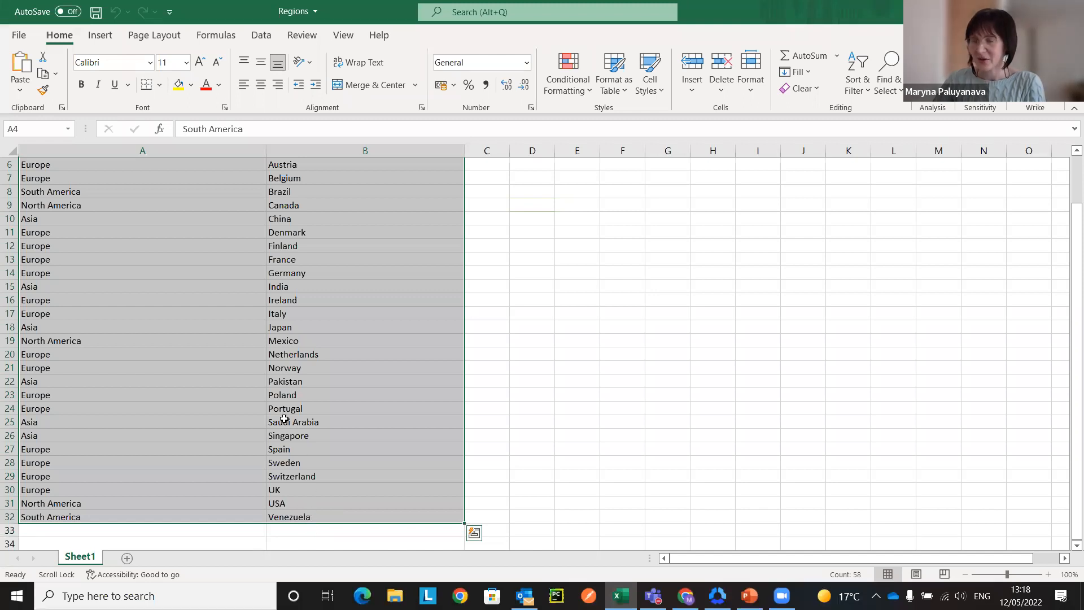
key(ctrl+c)
scroll(317, 396, up, 2)
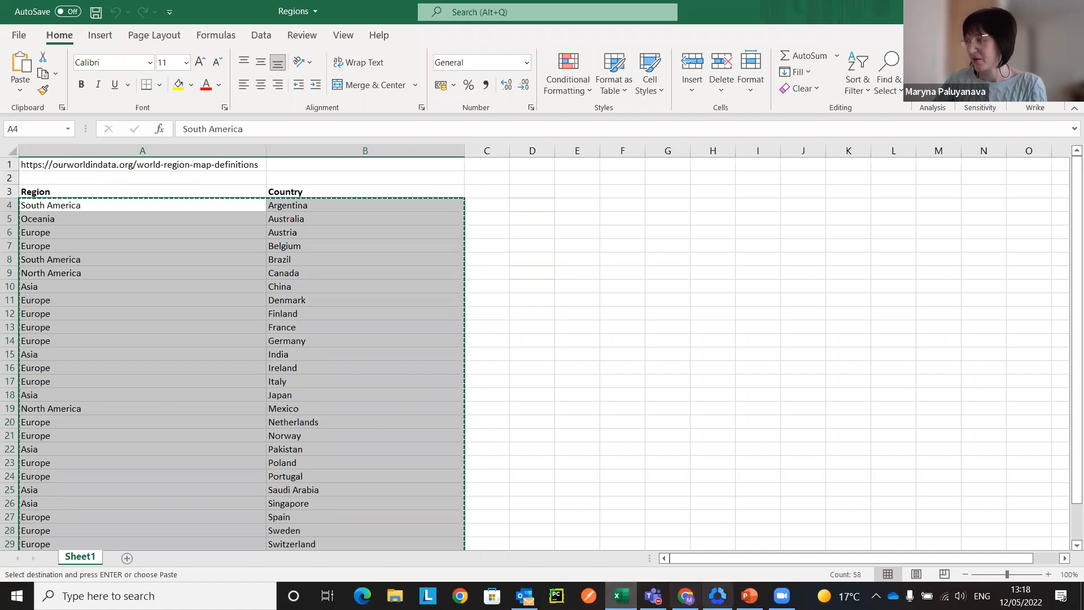
Step: Return to Matillion, paste the copied rows into the Regions component's values using Text Mode, and review them in the grid
click(685, 596)
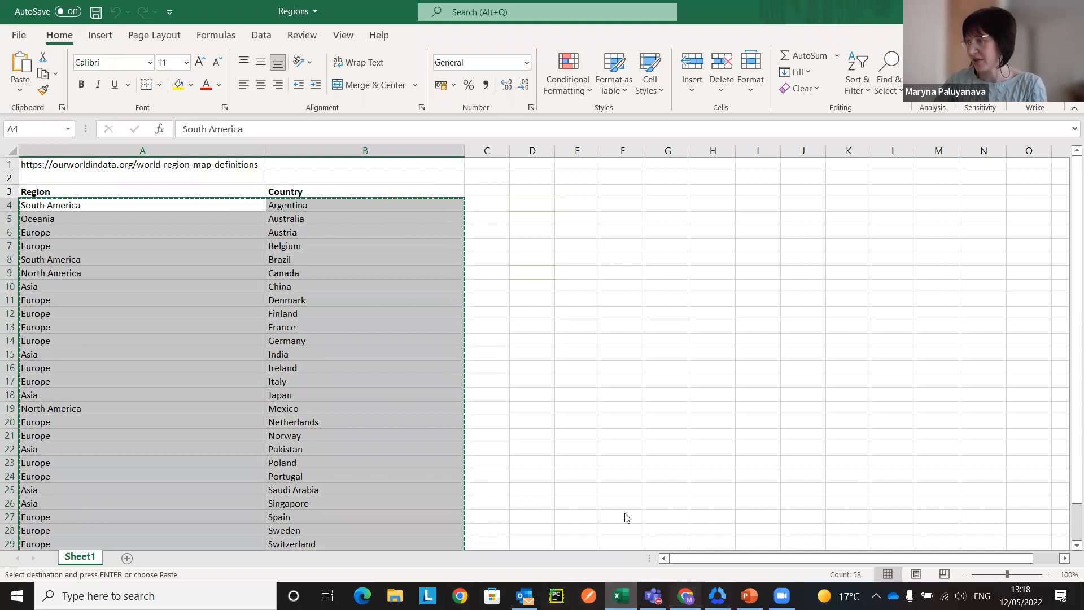
click(537, 212)
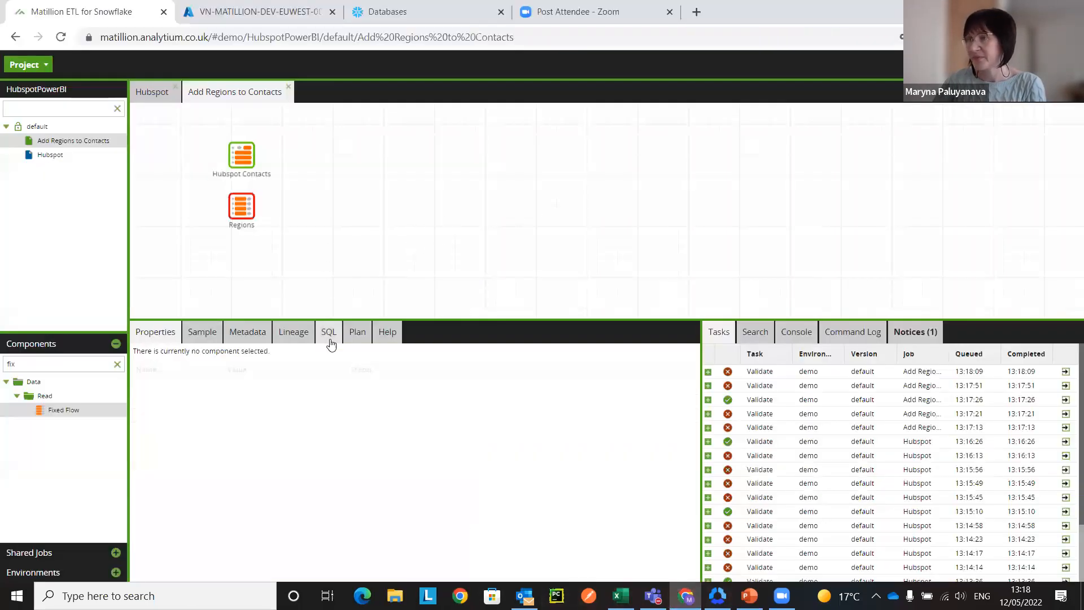
click(247, 217)
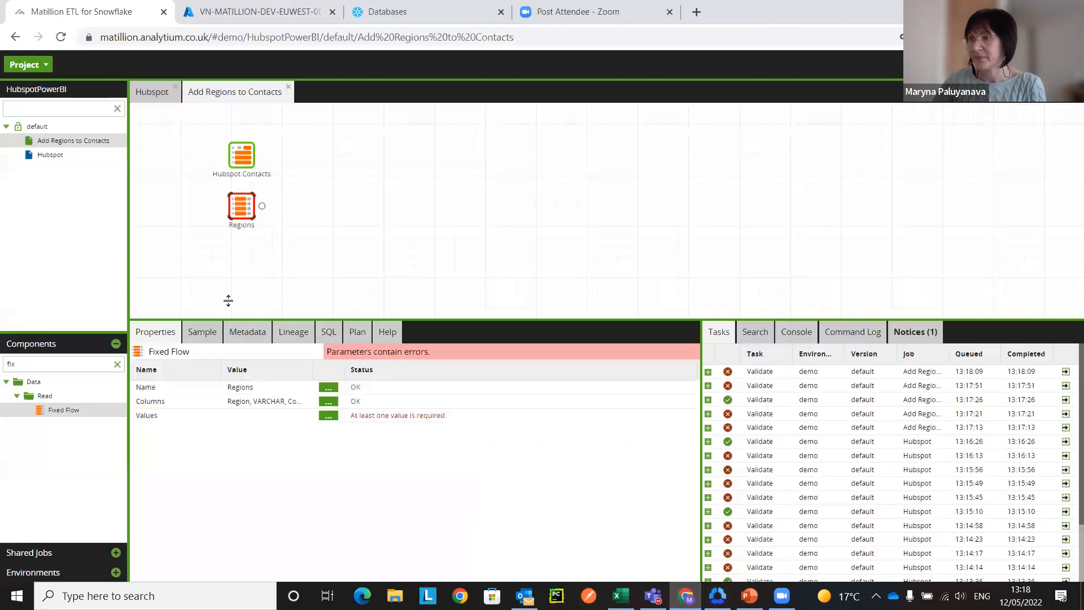
click(328, 416)
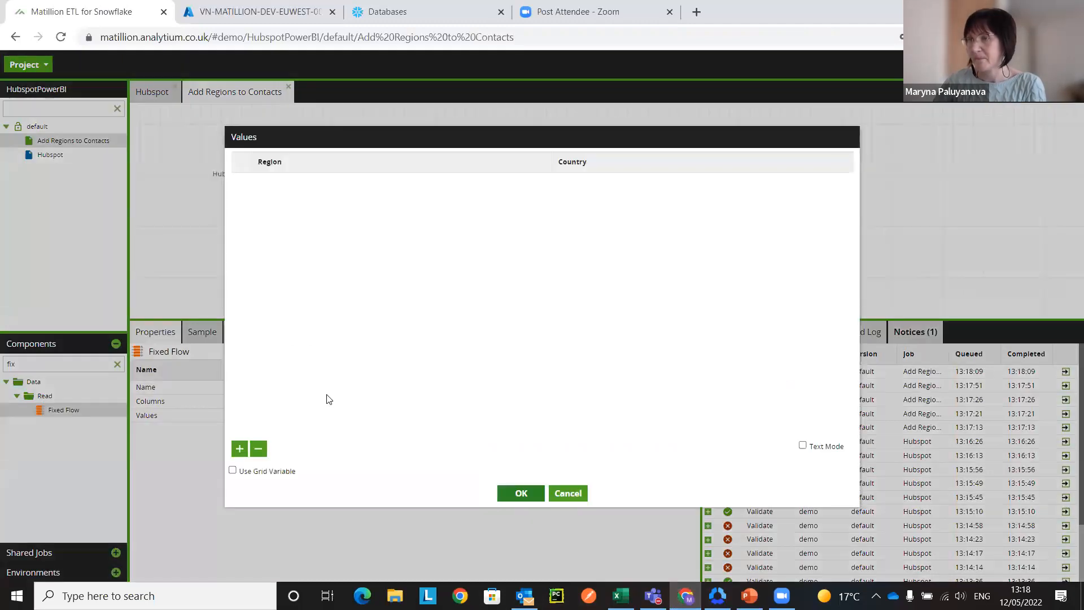
click(804, 446)
click(391, 206)
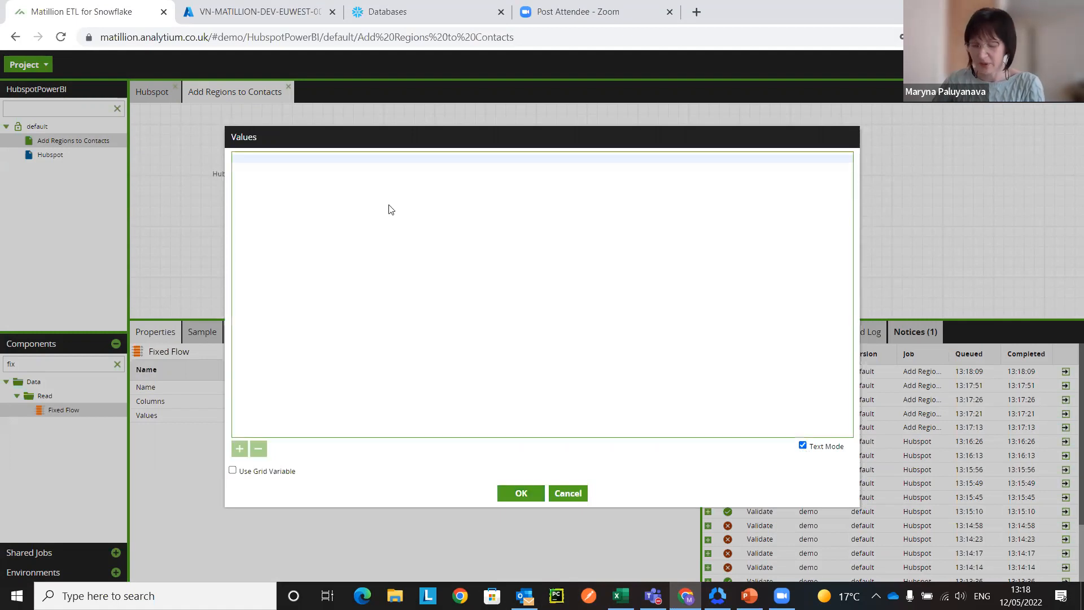
key(ctrl+v)
click(517, 503)
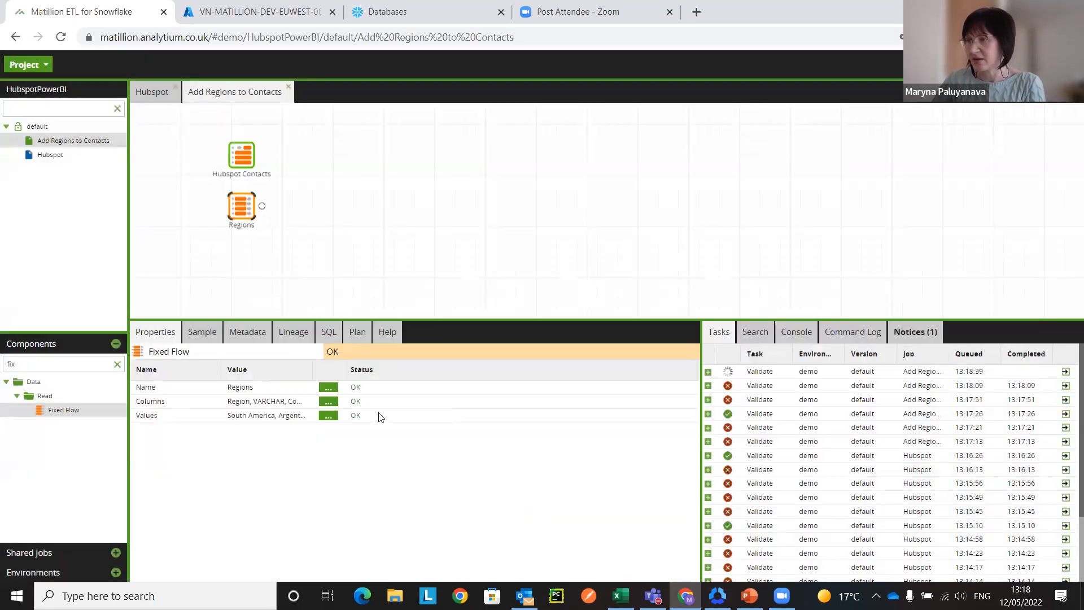
click(329, 416)
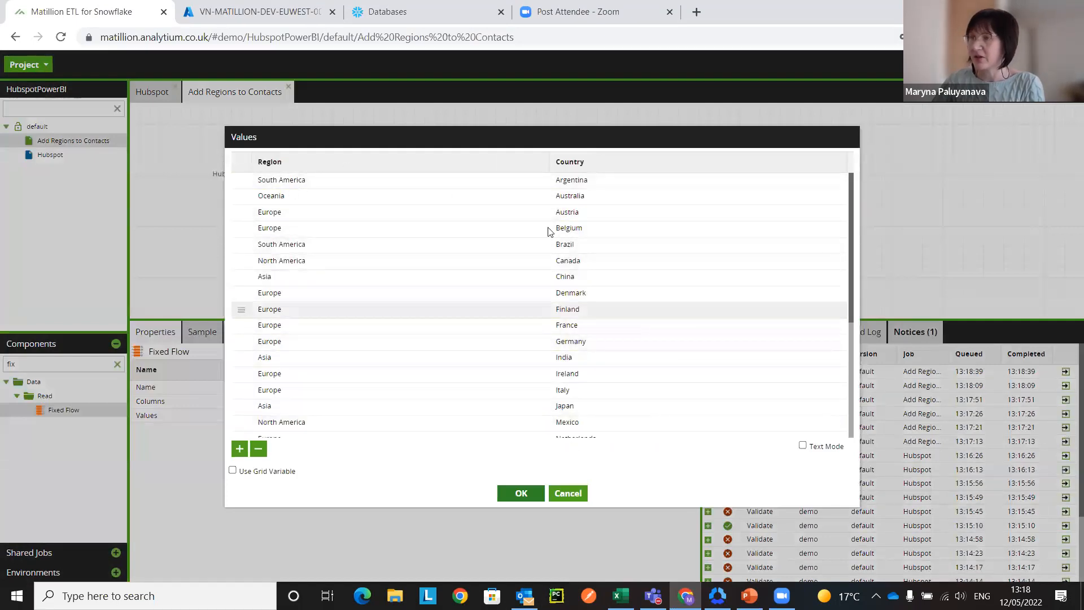
click(521, 493)
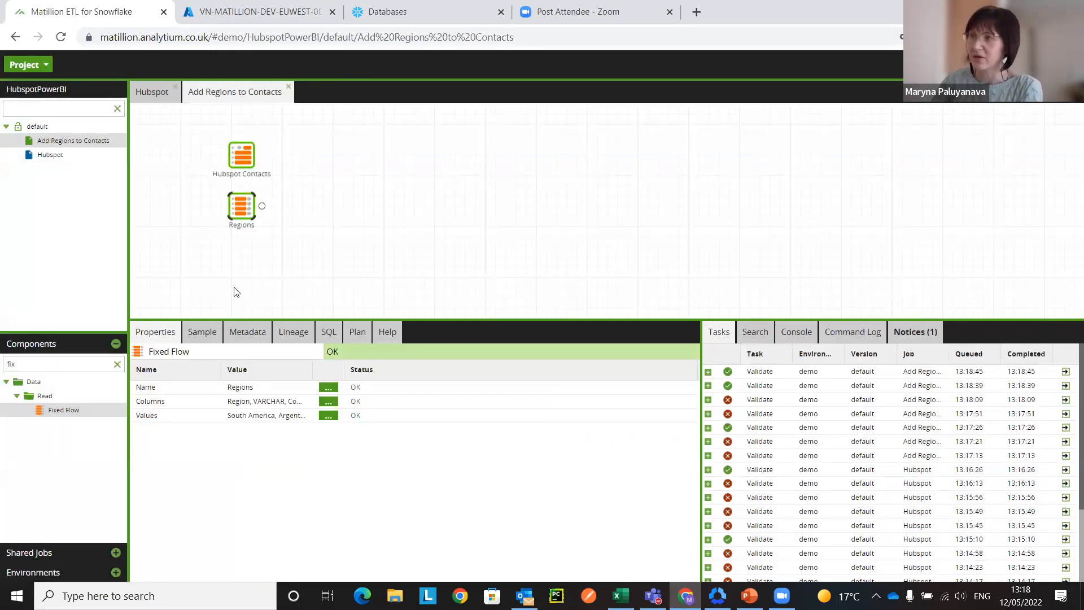
Step: Find the Join component with the search term join, place it after Hubspot Contacts, and connect both Hubspot Contacts and Regions to it
drag(39, 364, 5, 360)
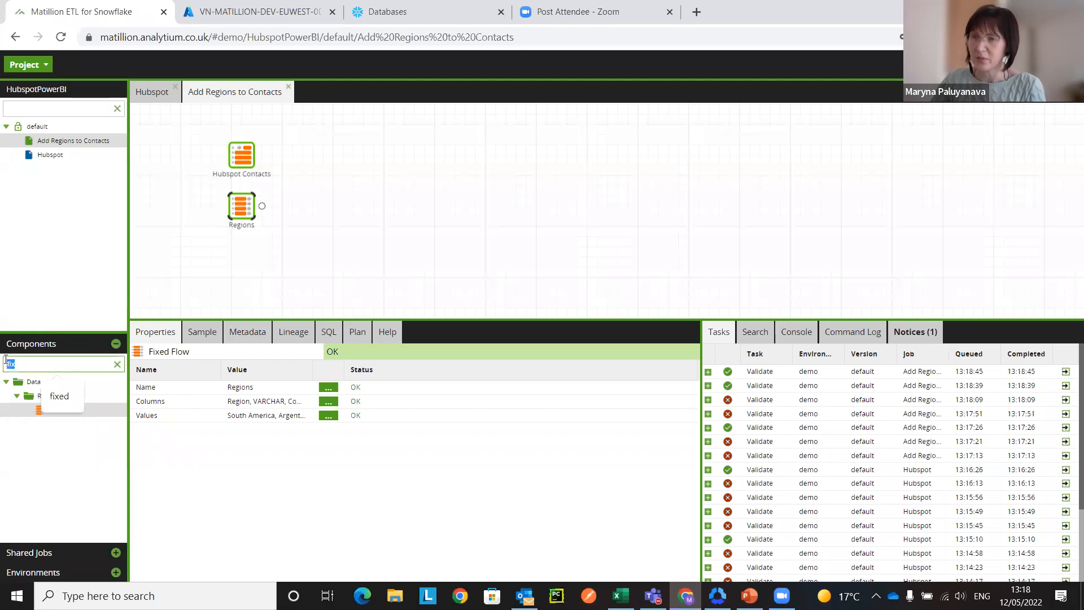
text(join)
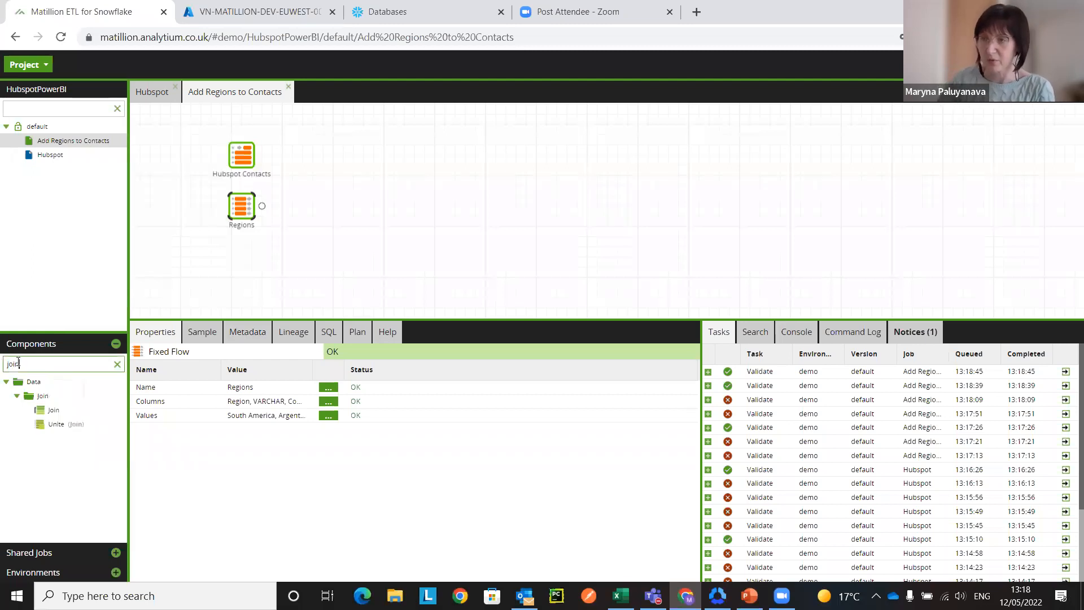
drag(77, 402, 328, 156)
click(223, 204)
drag(263, 206, 332, 169)
click(332, 169)
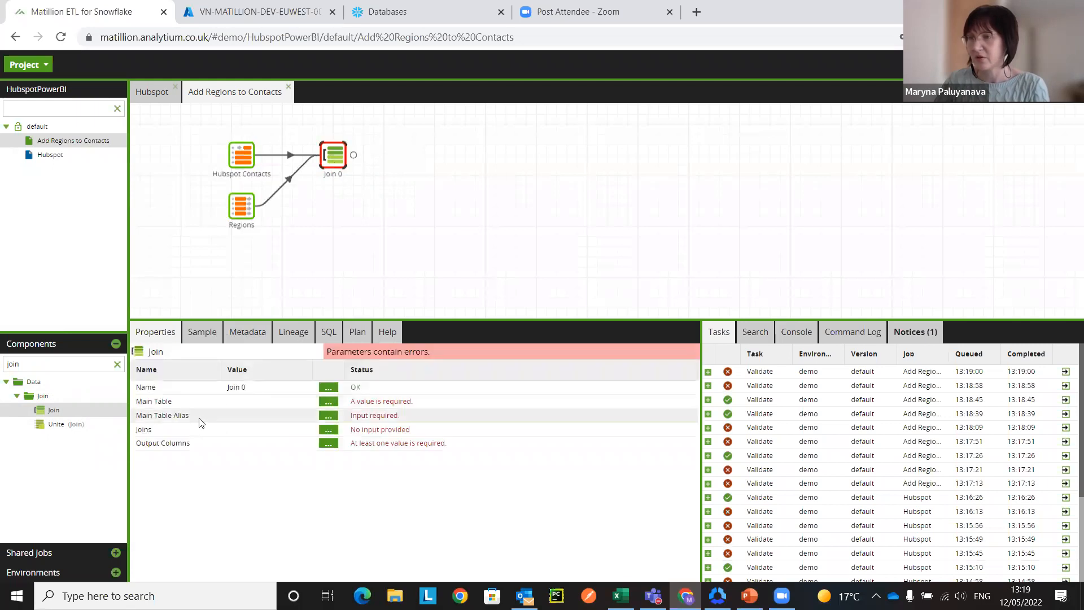
Step: Set the Join component's main table to Hubspot Contacts with the alias c
click(328, 401)
click(493, 303)
click(490, 320)
click(514, 348)
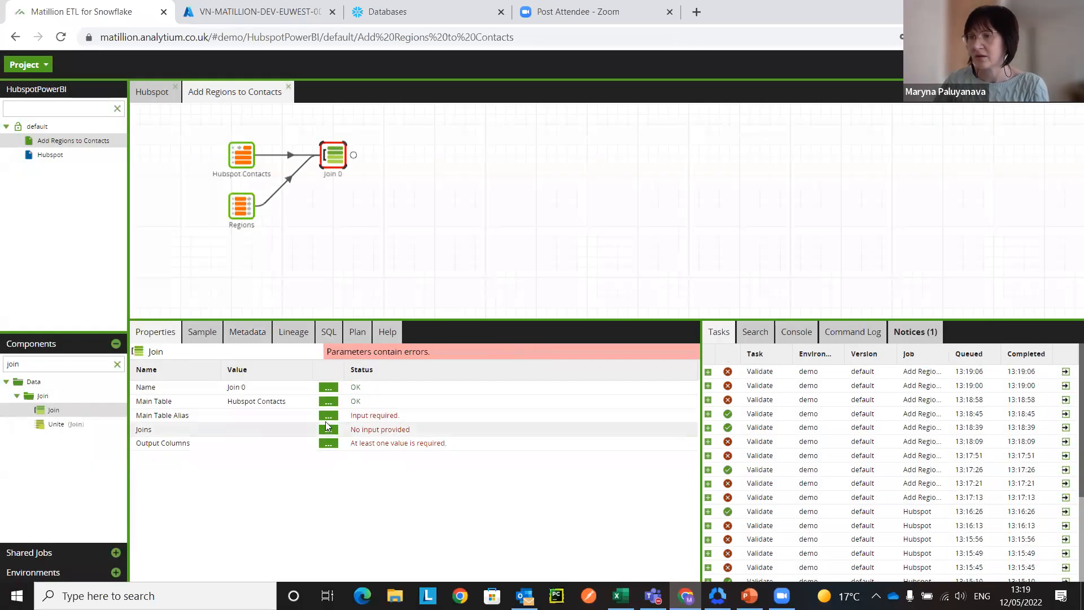
click(329, 419)
text(c)
click(519, 340)
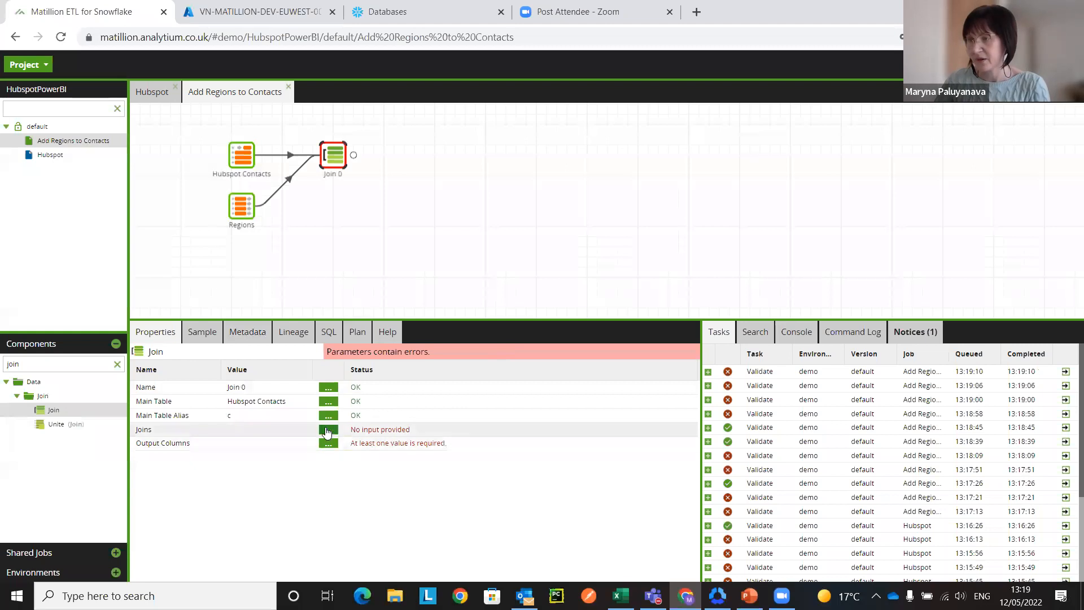
Step: Add a join to the Regions table with the alias r, using the Inner join type
click(328, 429)
click(240, 449)
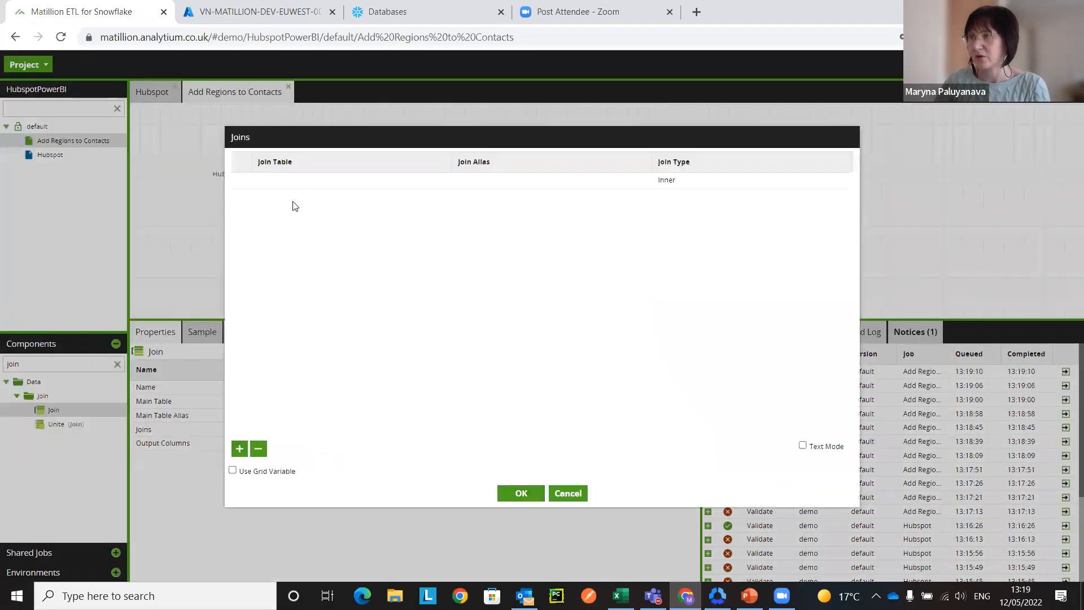
click(299, 181)
click(298, 215)
click(514, 180)
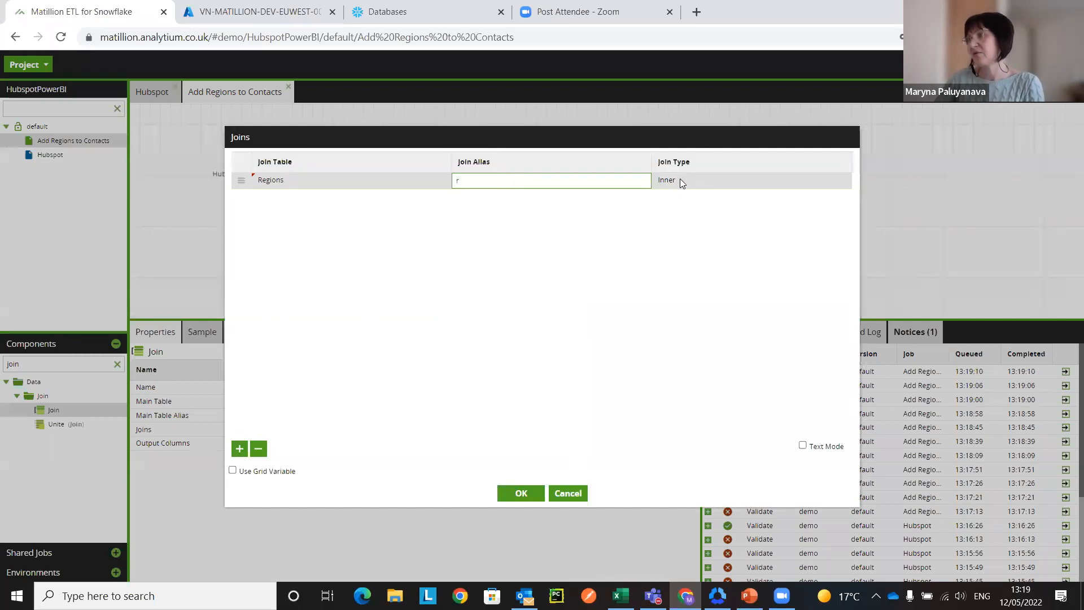
click(520, 494)
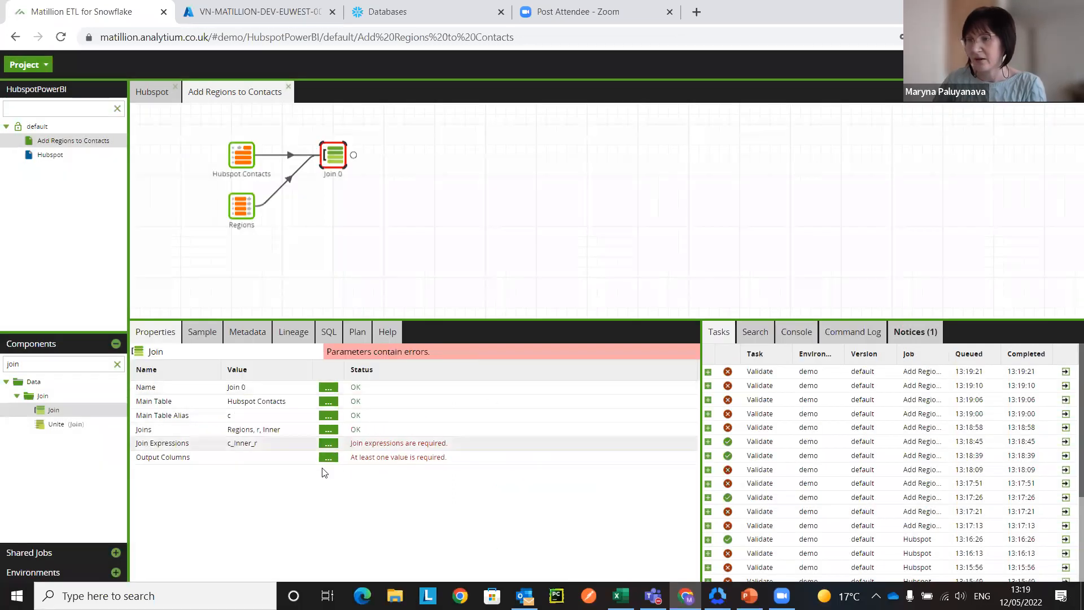
Step: Define the c_Inner_r join expression as "c"."Country/Region"="r"."Country"
click(330, 444)
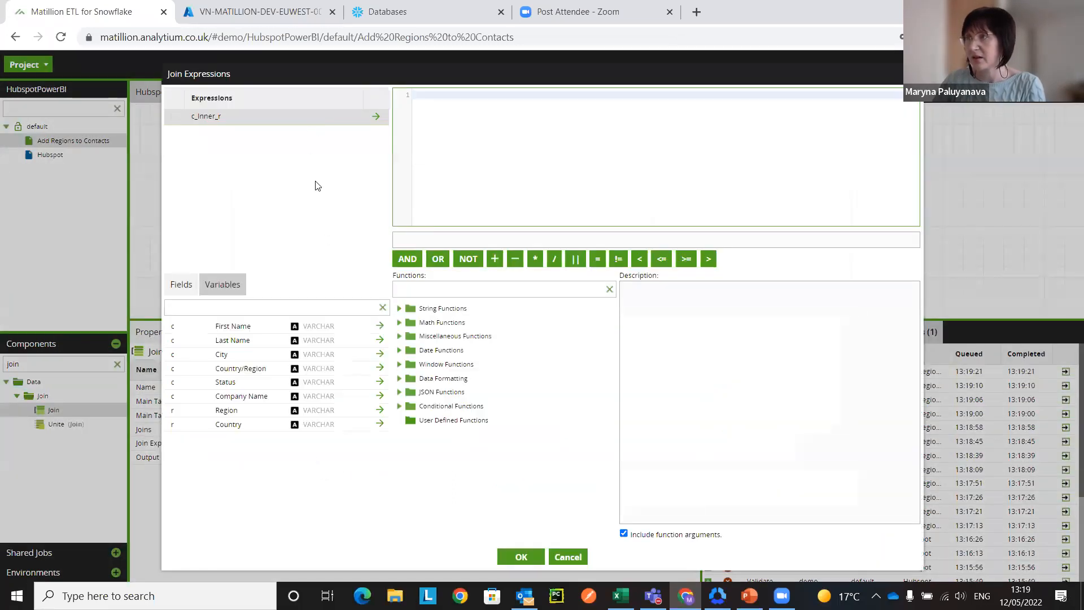
click(380, 368)
click(598, 259)
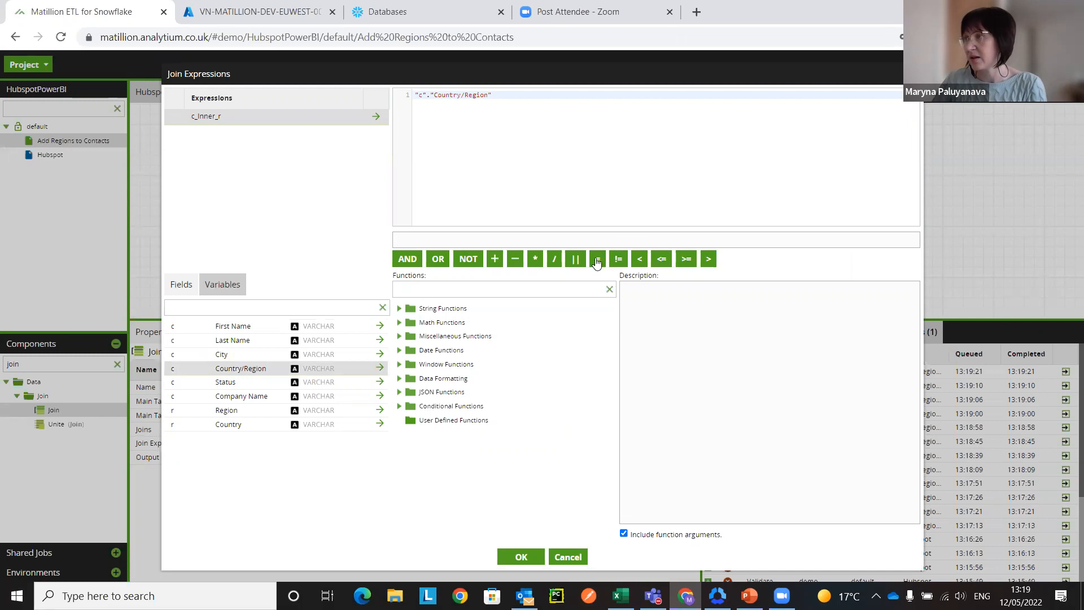
click(380, 425)
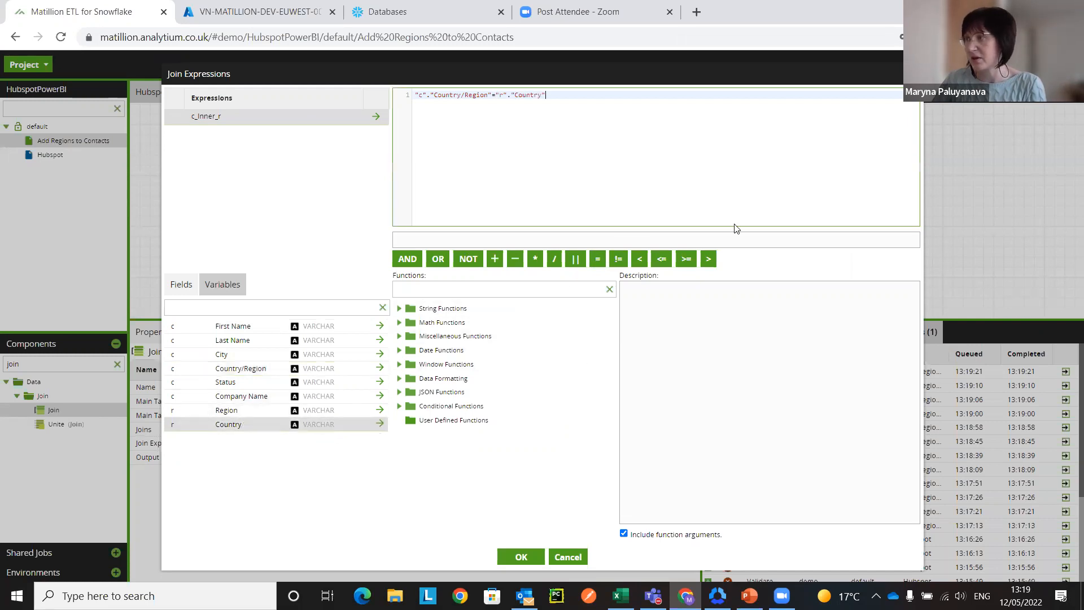
click(521, 557)
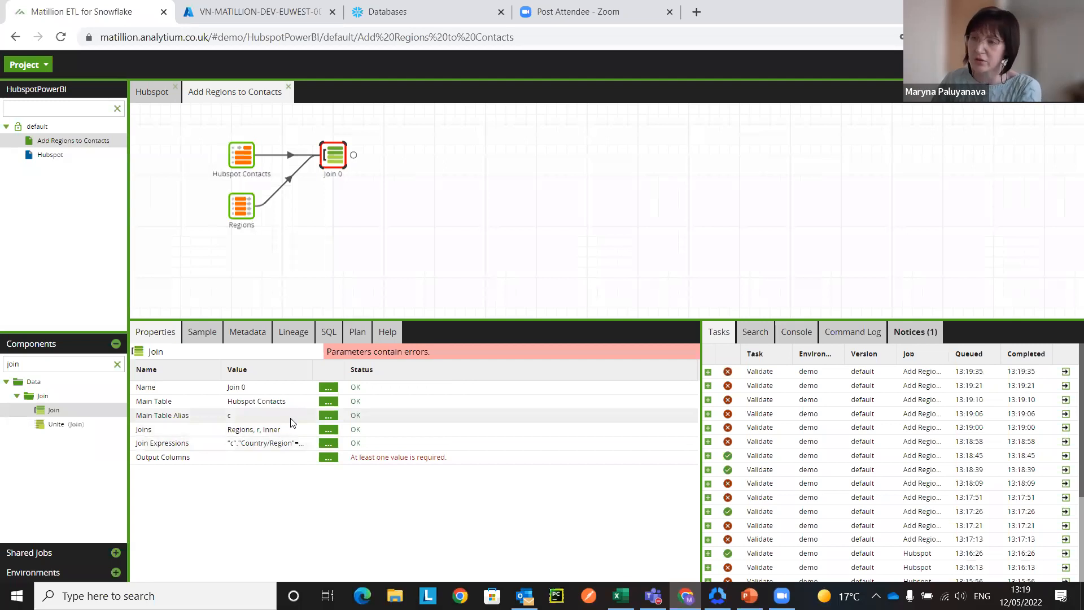
Step: Add all available columns to the Join component's output columns, and remove c.Country/Region from them
click(328, 459)
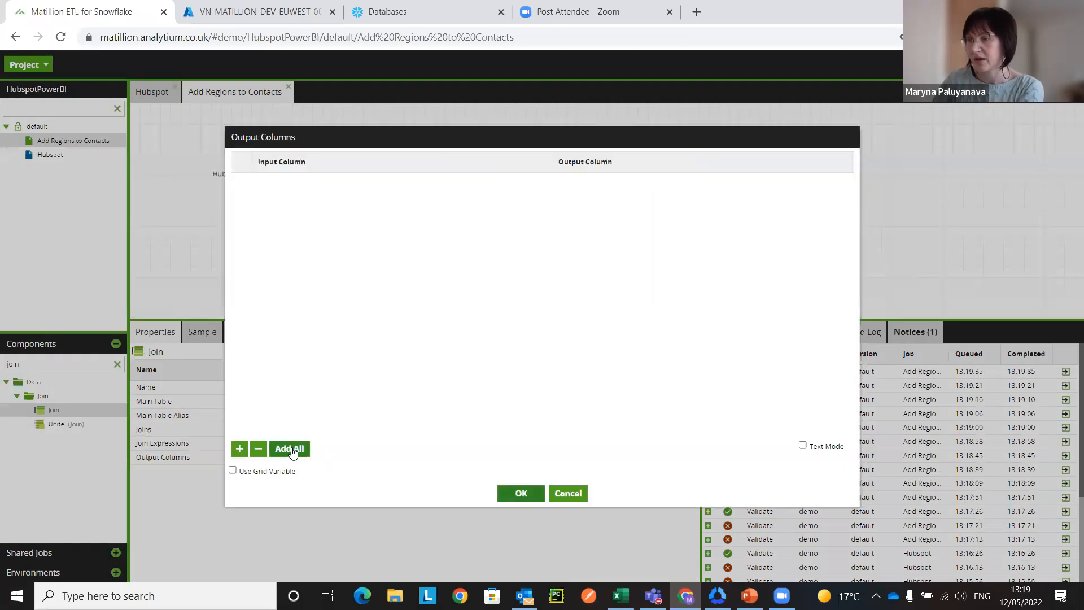
click(292, 450)
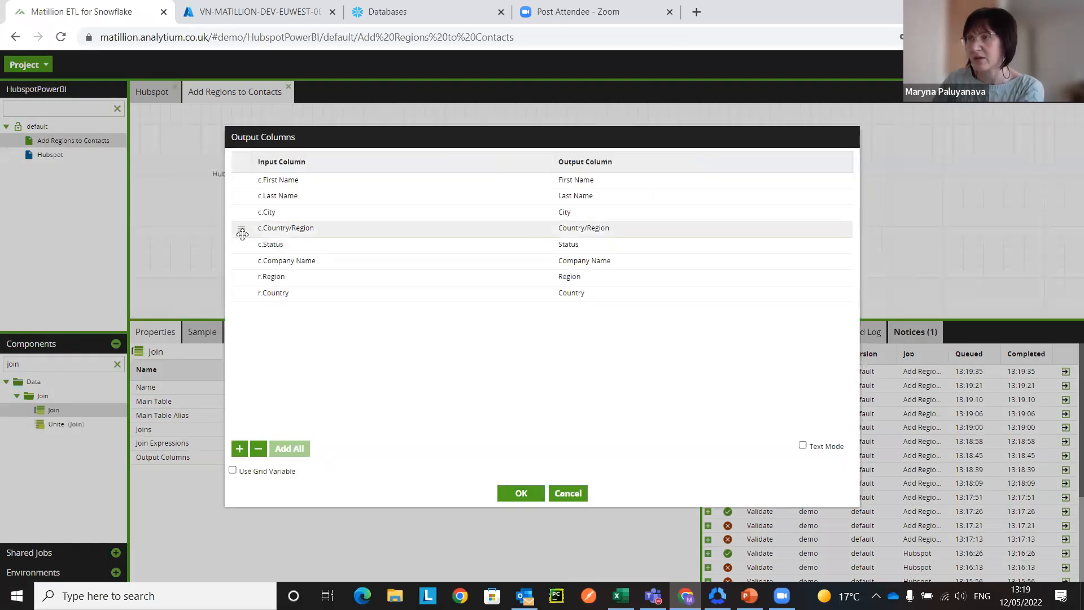
mouse_move(245, 230)
mouse_down()
mouse_move(245, 292)
mouse_move(243, 230)
mouse_up()
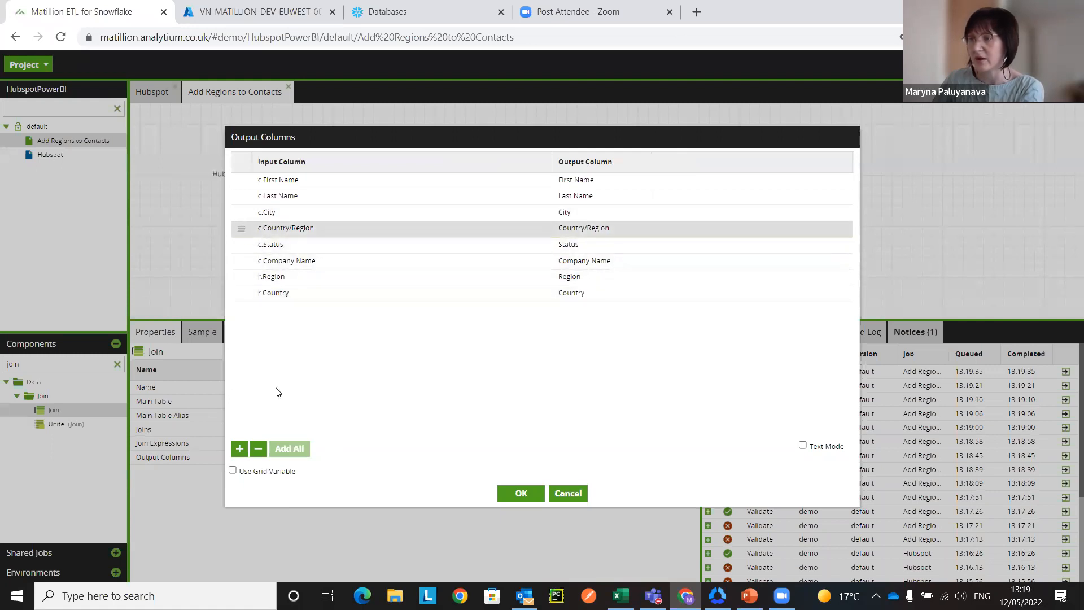
click(258, 449)
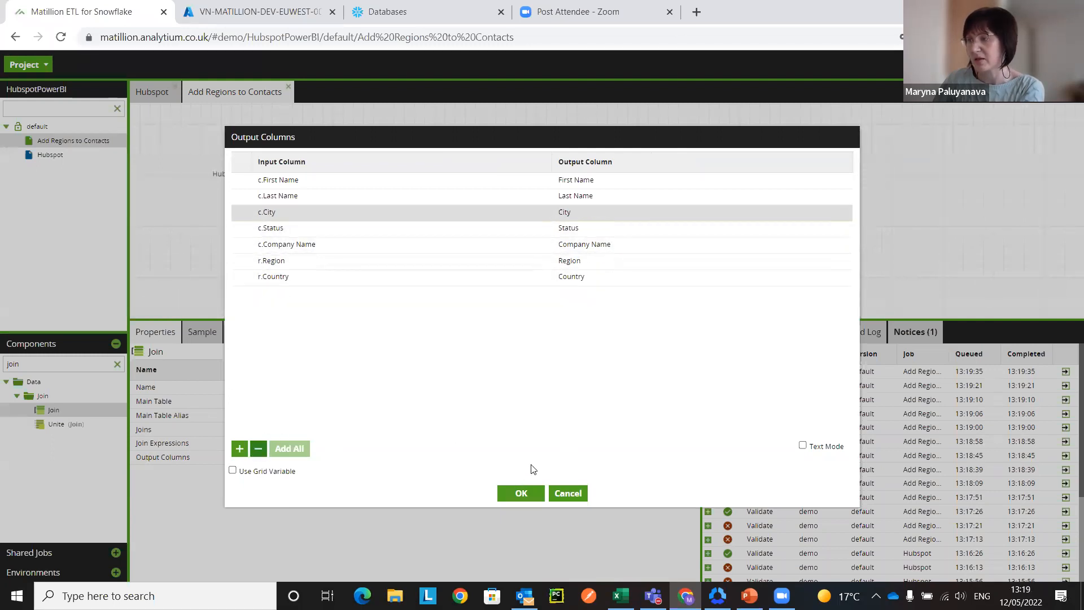
click(520, 493)
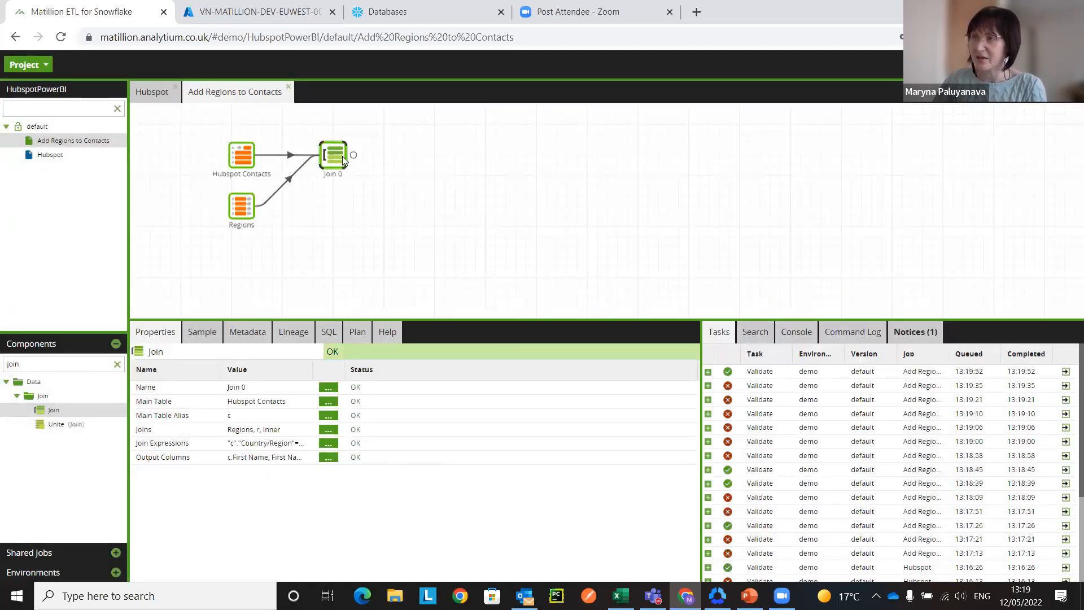
Step: Find the Rewrite Table component with the search term rew and attach it after the Join component
drag(22, 364, 2, 367)
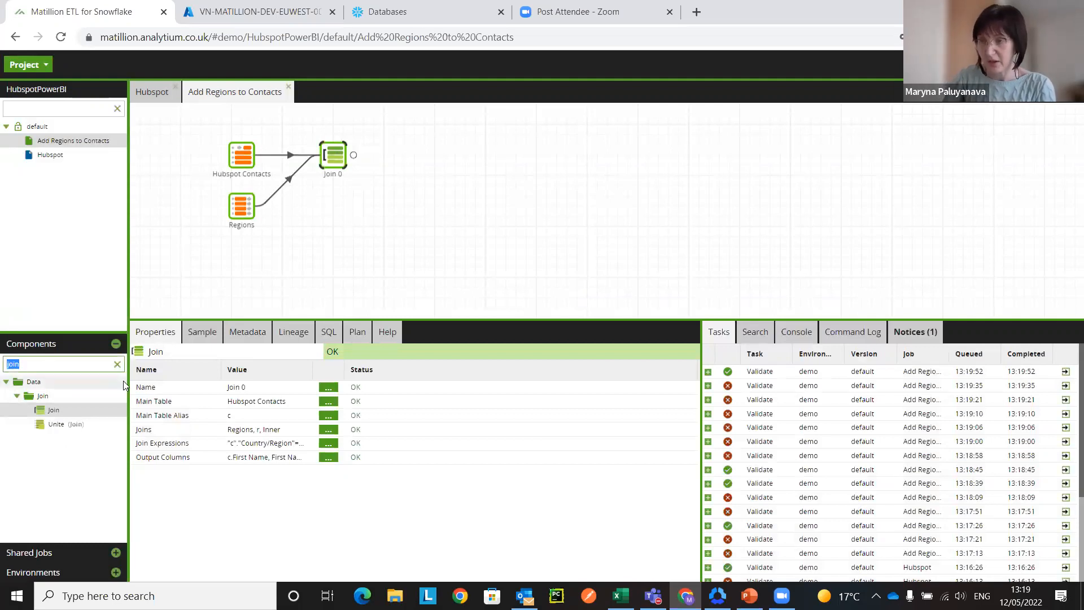
text(rew)
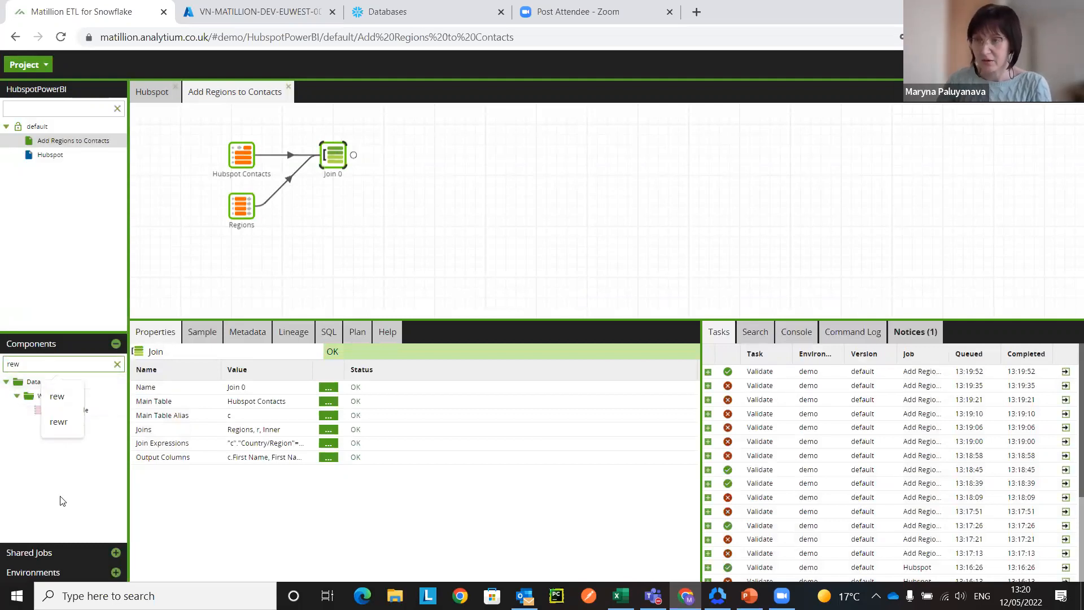
drag(63, 409, 405, 158)
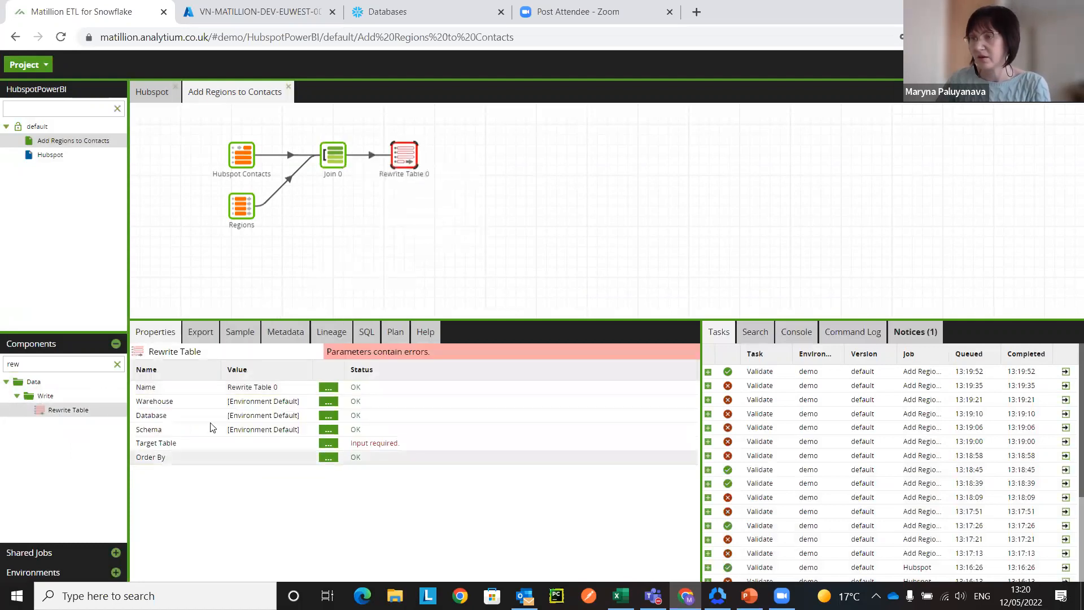
Step: Rename the Rewrite Table component as "Hubspot Contacts with Regions"
click(328, 387)
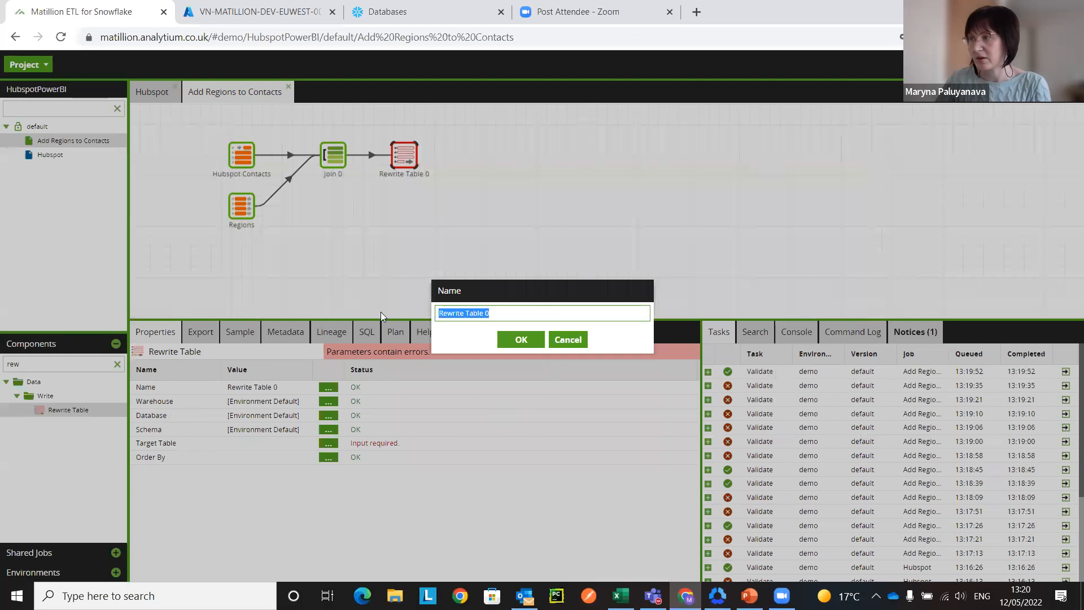
text(H)
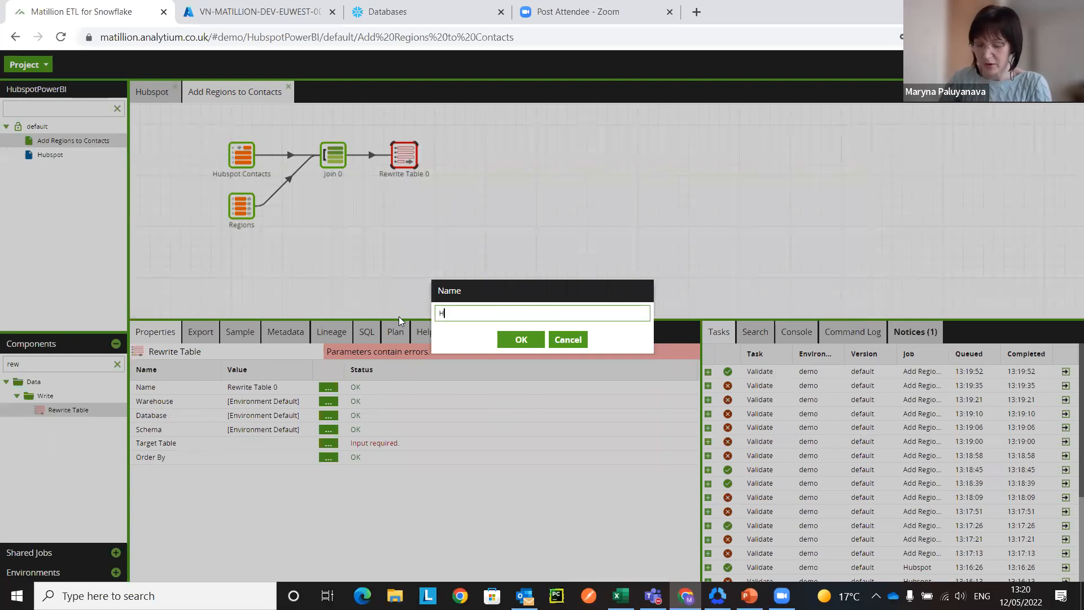
text(ubspot Contacts w)
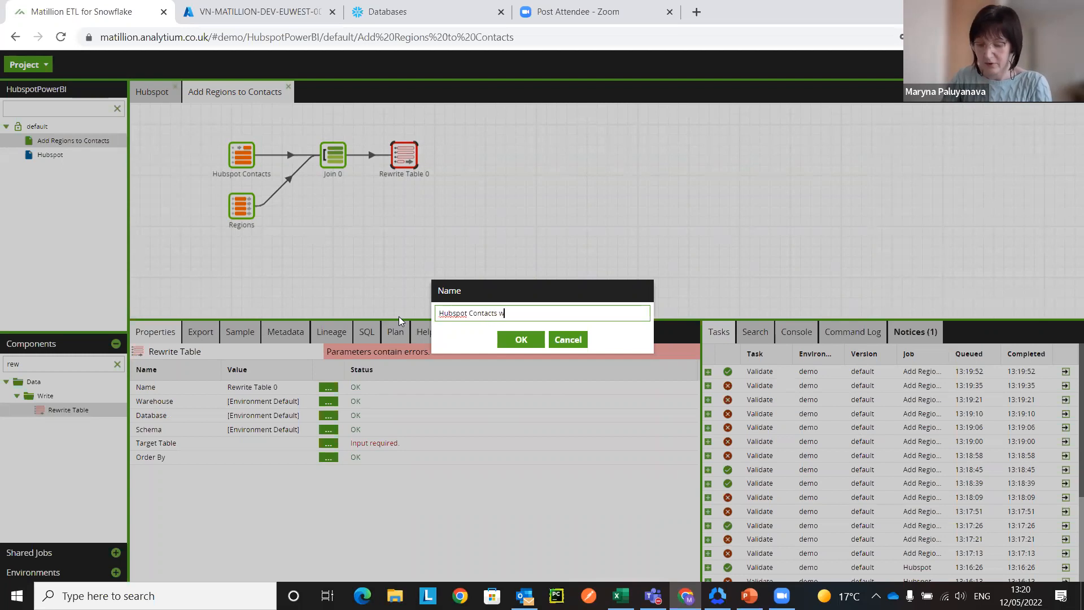
text(ith Regions)
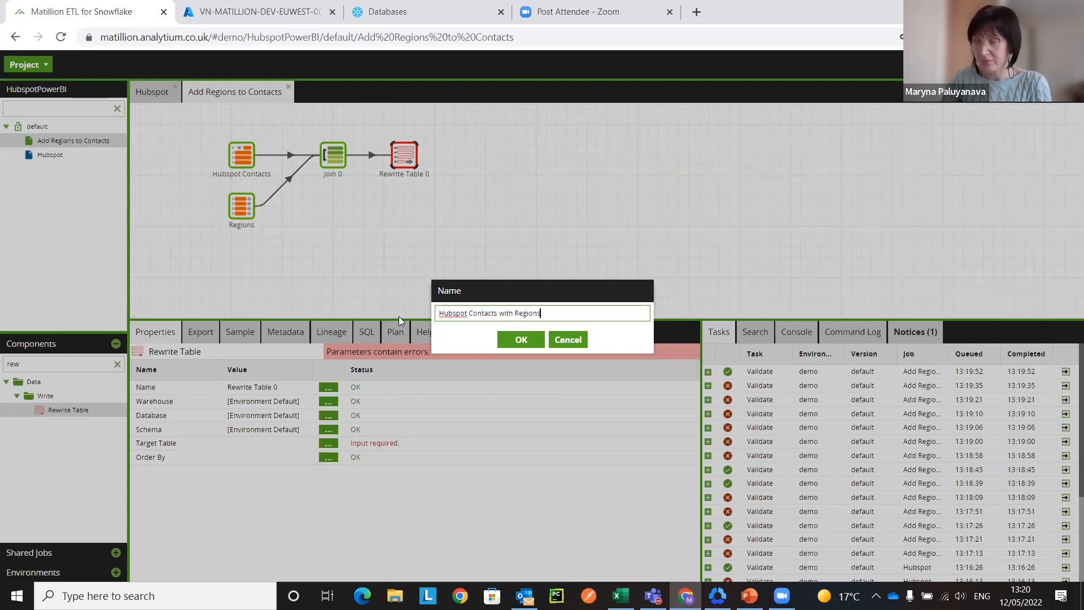
click(521, 340)
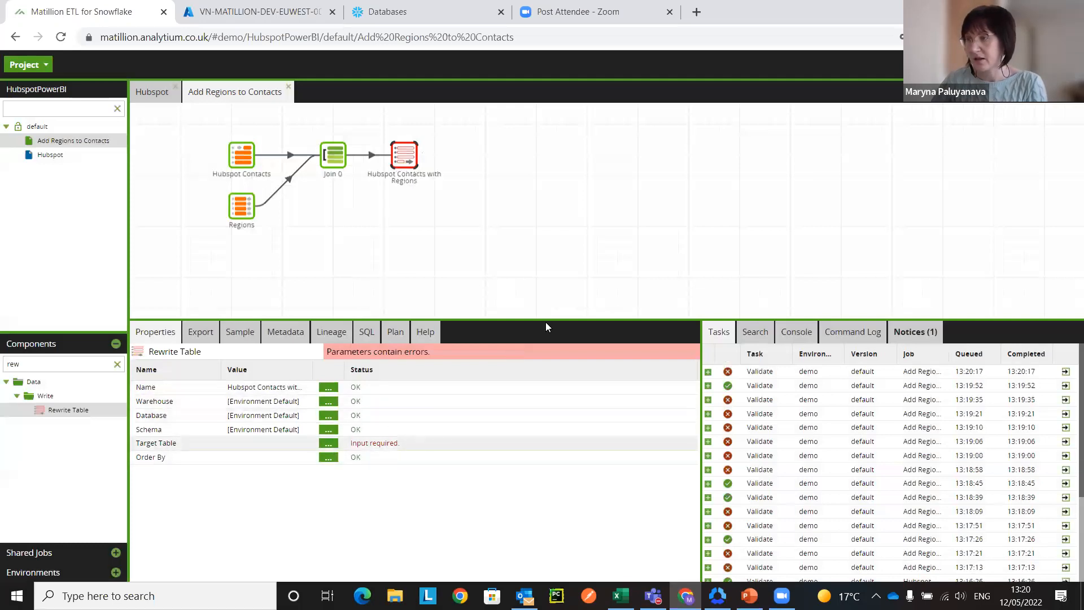
Step: Set the target table of the Hubspot Contacts with Regions component to hubspotContactsRegions
text(hubspot)
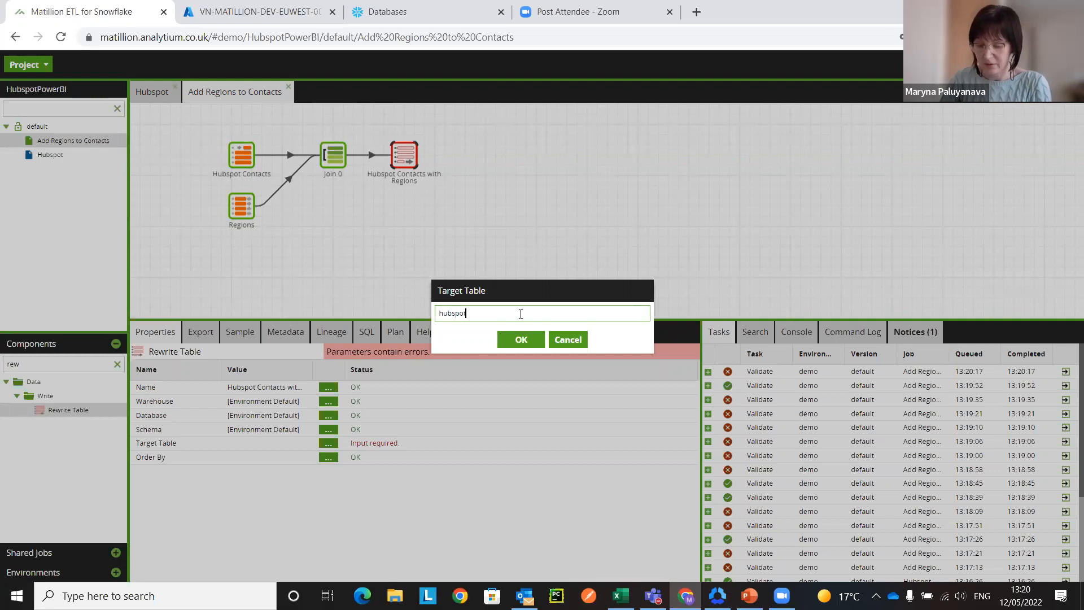
text(ContactsRegions)
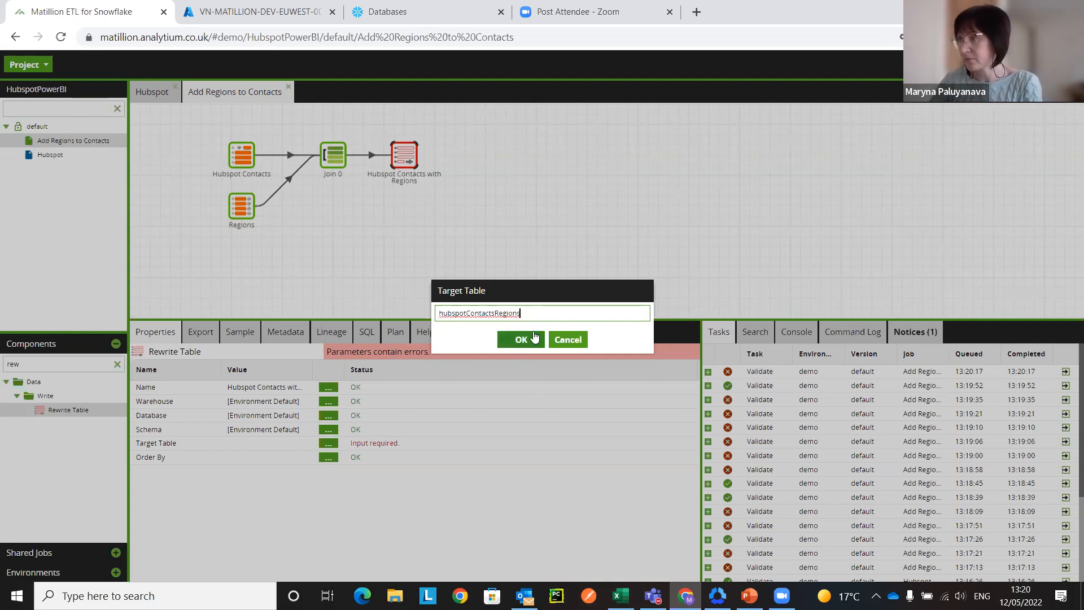
click(524, 340)
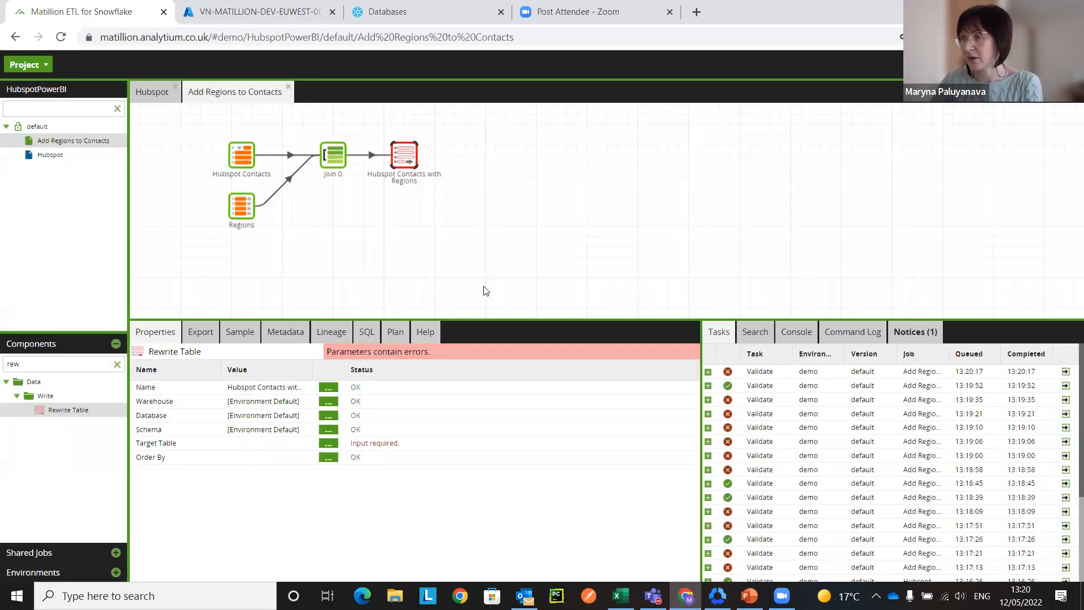
click(456, 216)
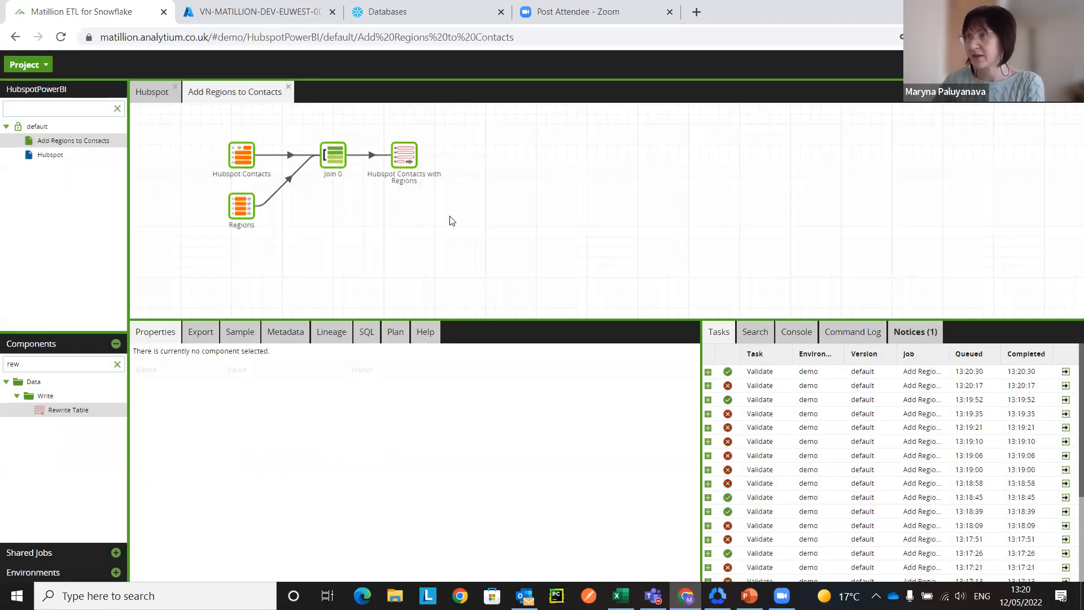
Step: Sample the output data of the Join 0 component to check the joined contact and region columns
click(337, 159)
click(217, 333)
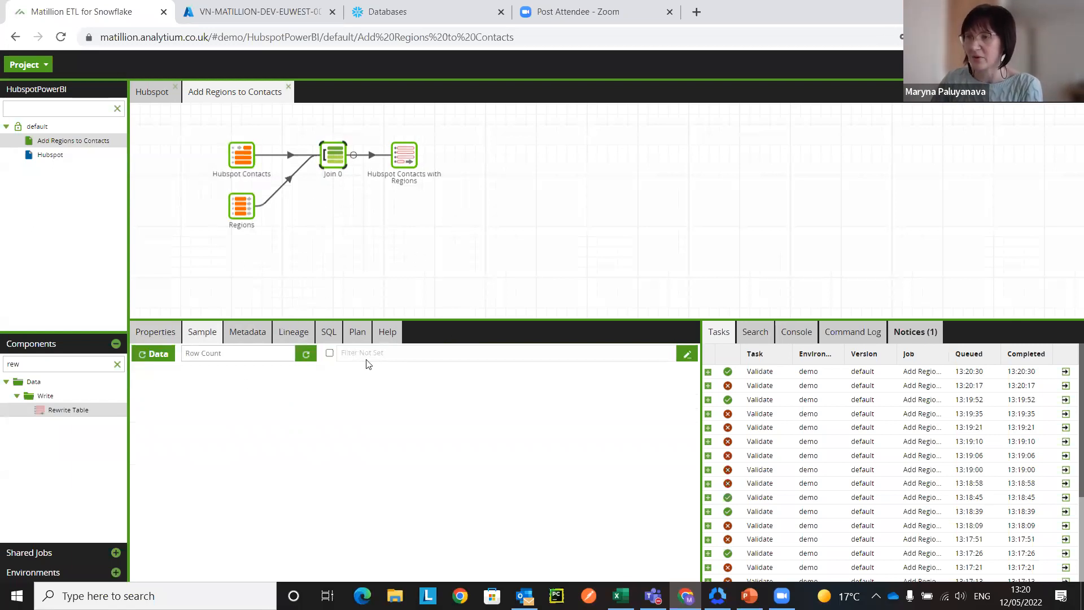
click(162, 356)
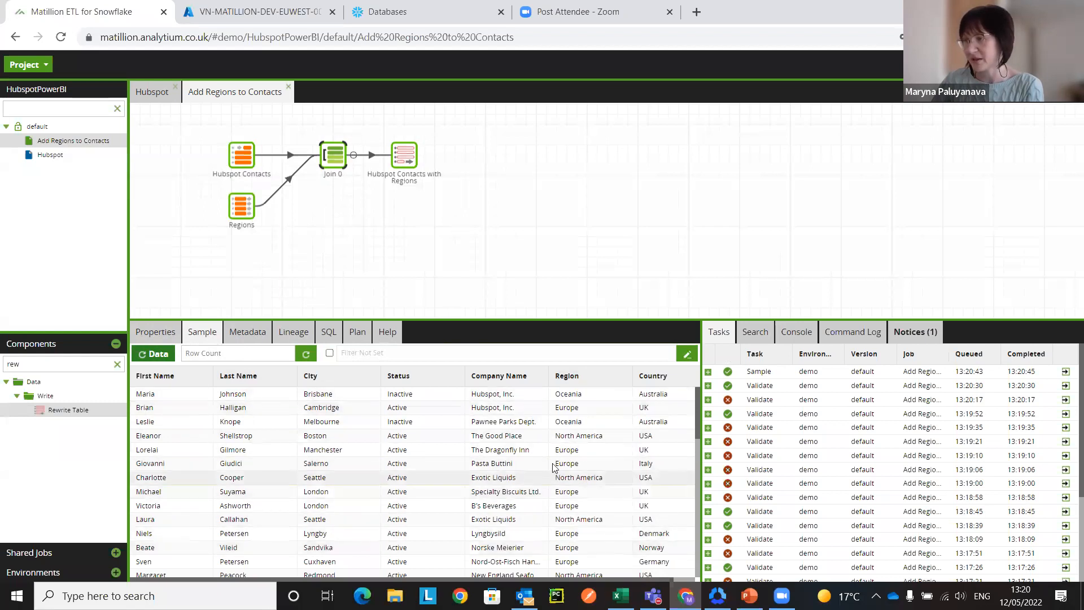
Step: Open the Hubspot job and attach the Add Regions to Contacts job after the HubSpot Contacts component
click(523, 194)
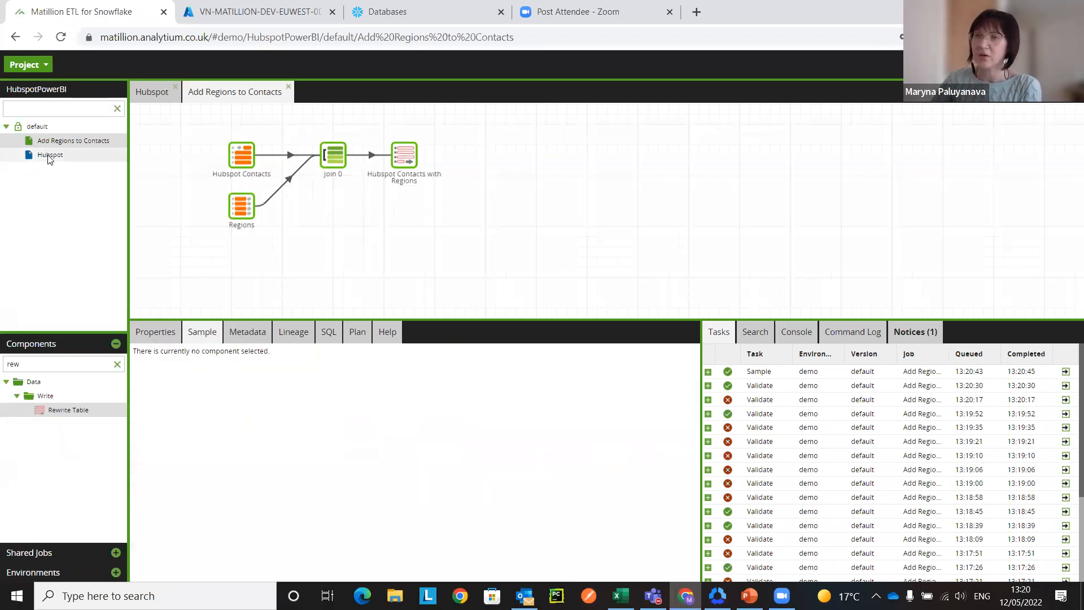
double_click(48, 155)
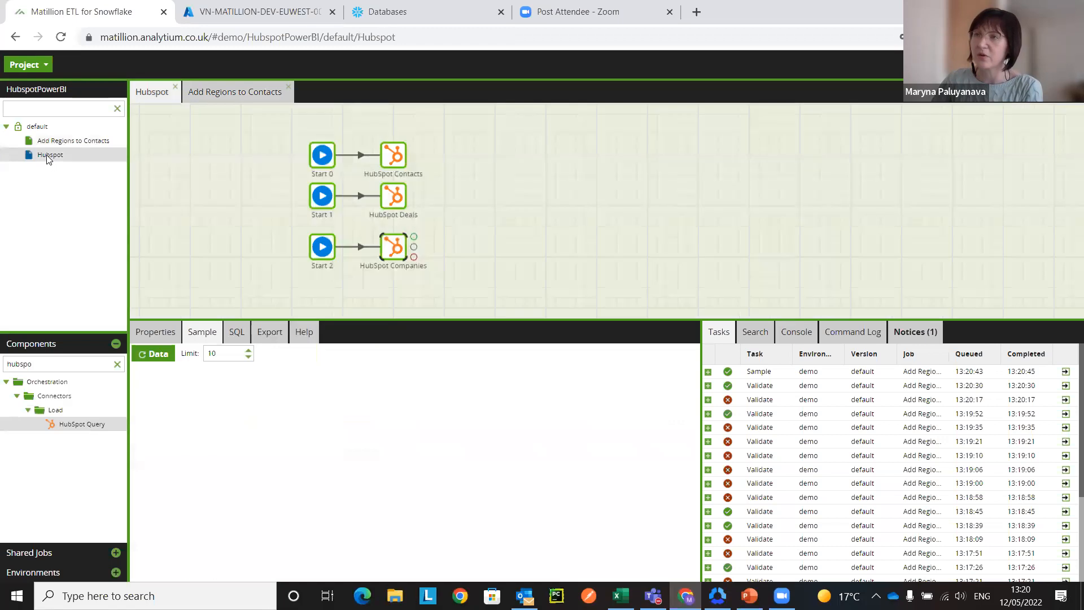
drag(49, 144, 463, 156)
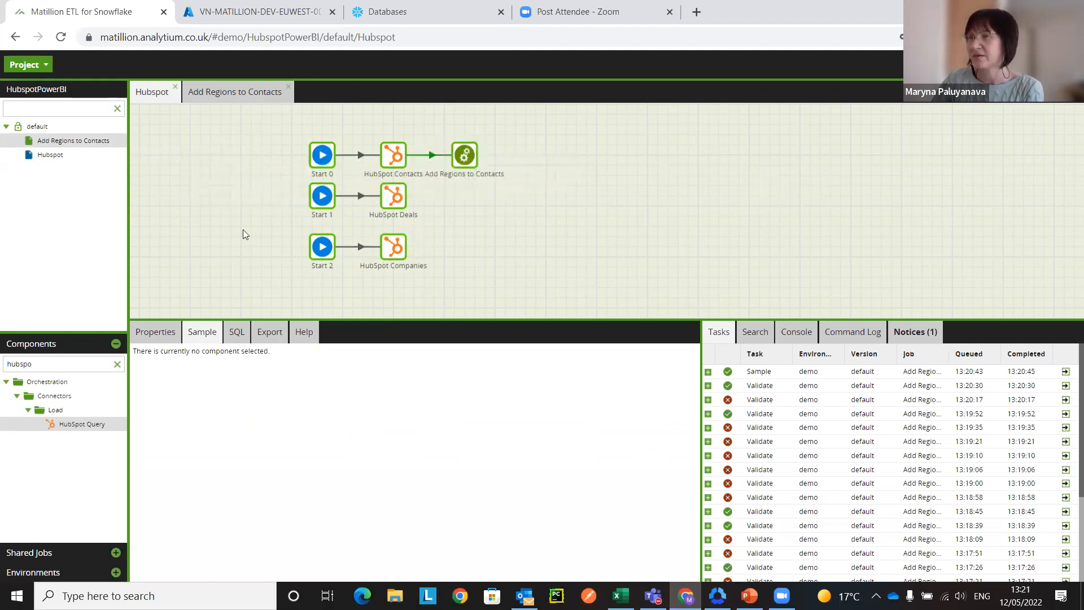
Step: Run the Hubspot job, look at the run's task details, and return to the job canvas
right_click(585, 129)
key(Escape)
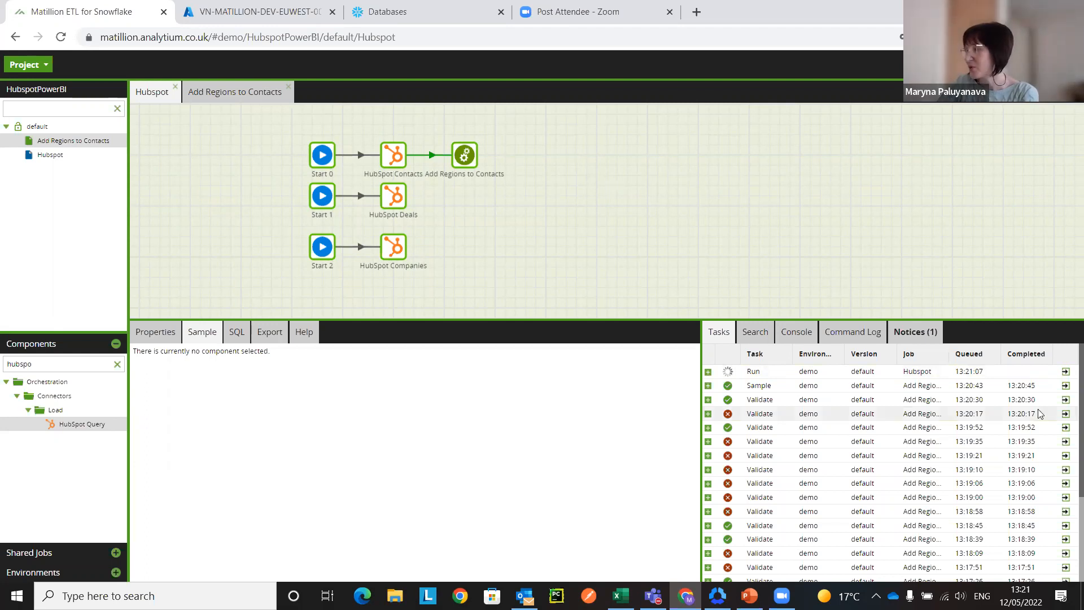
click(1065, 372)
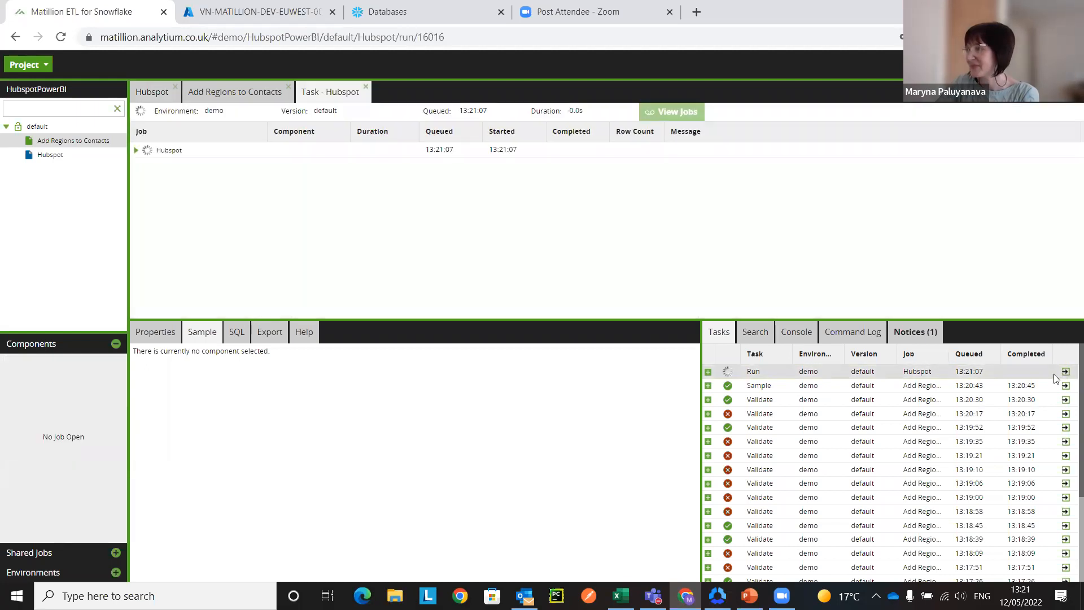
click(153, 95)
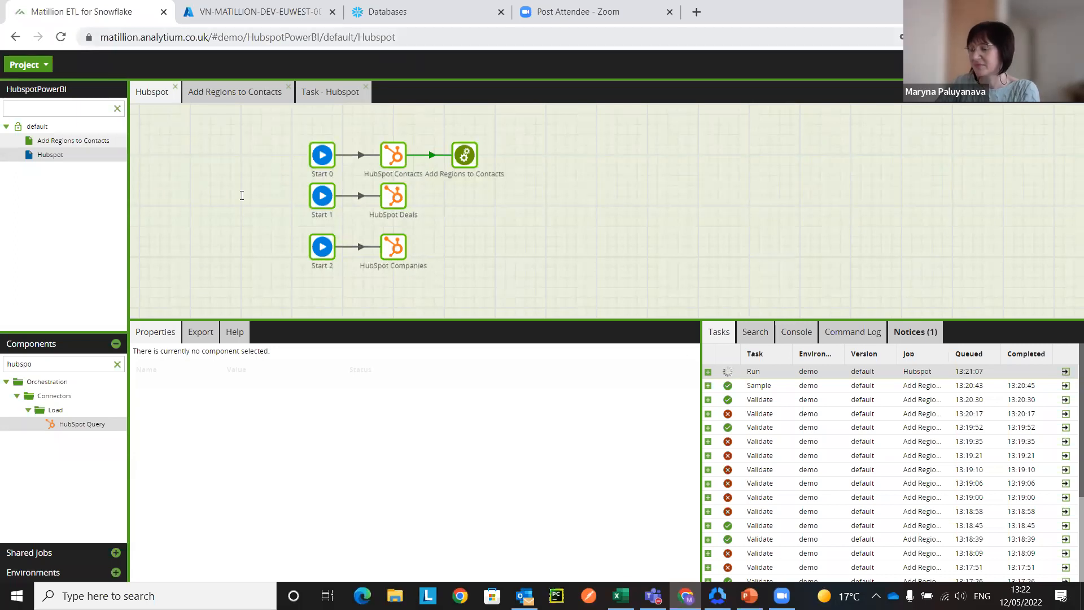
Step: Reload the Hubspot job page and run the Hubspot job in the demo environment
click(409, 37)
key(Return)
click(616, 119)
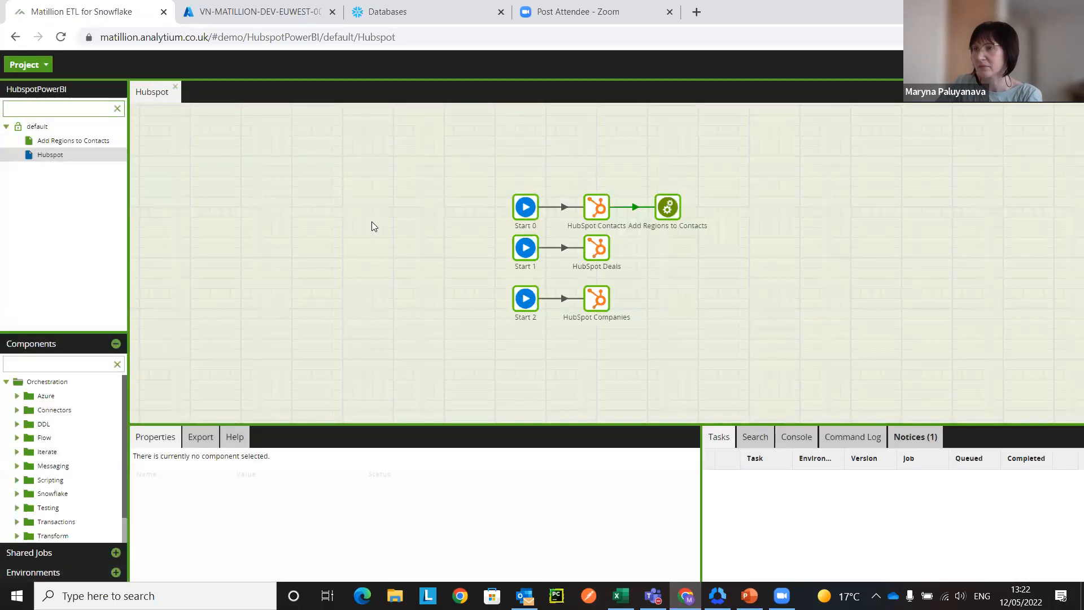
click(58, 154)
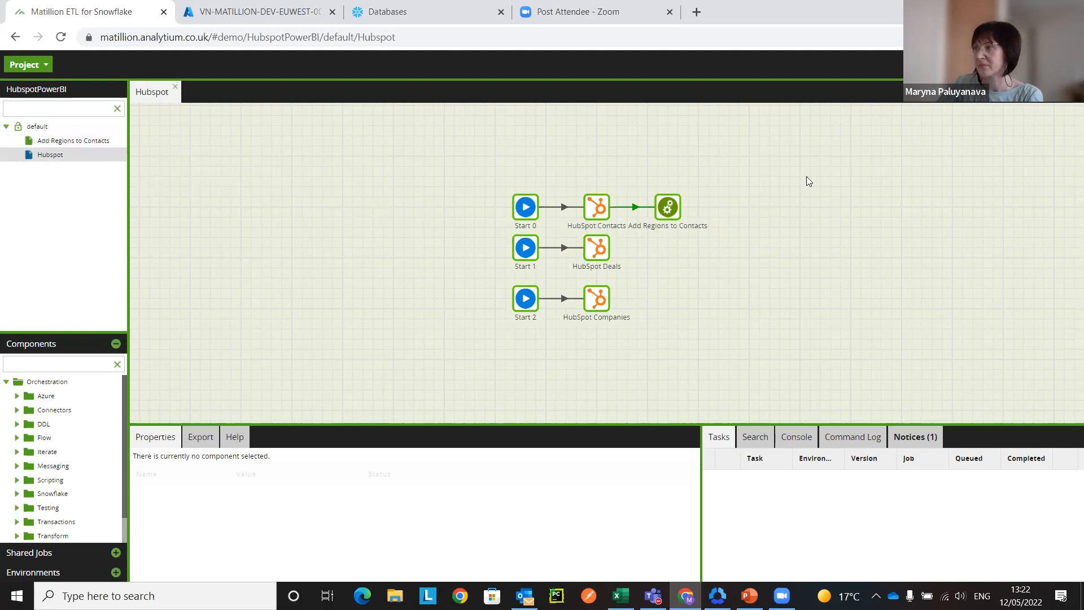
right_click(375, 196)
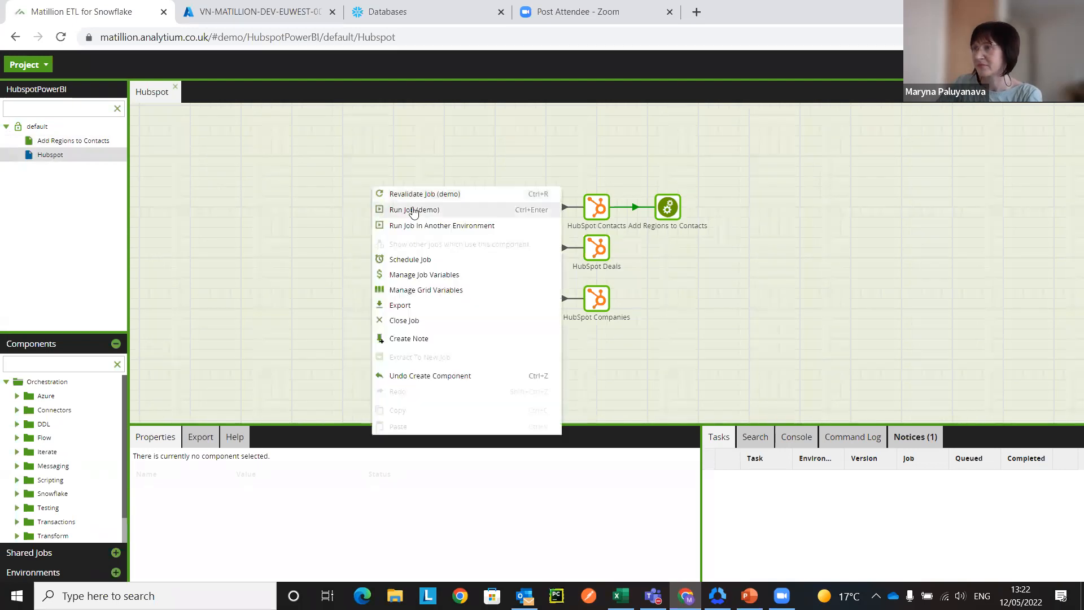
click(414, 214)
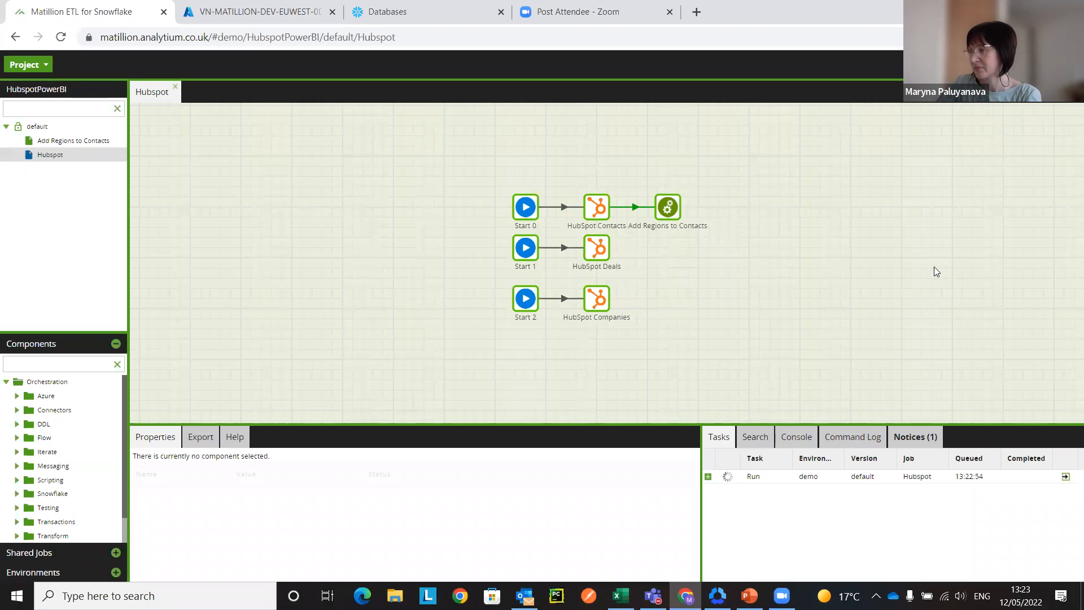
Step: Show the list of environments in place of the components and look at the demo environment
click(114, 343)
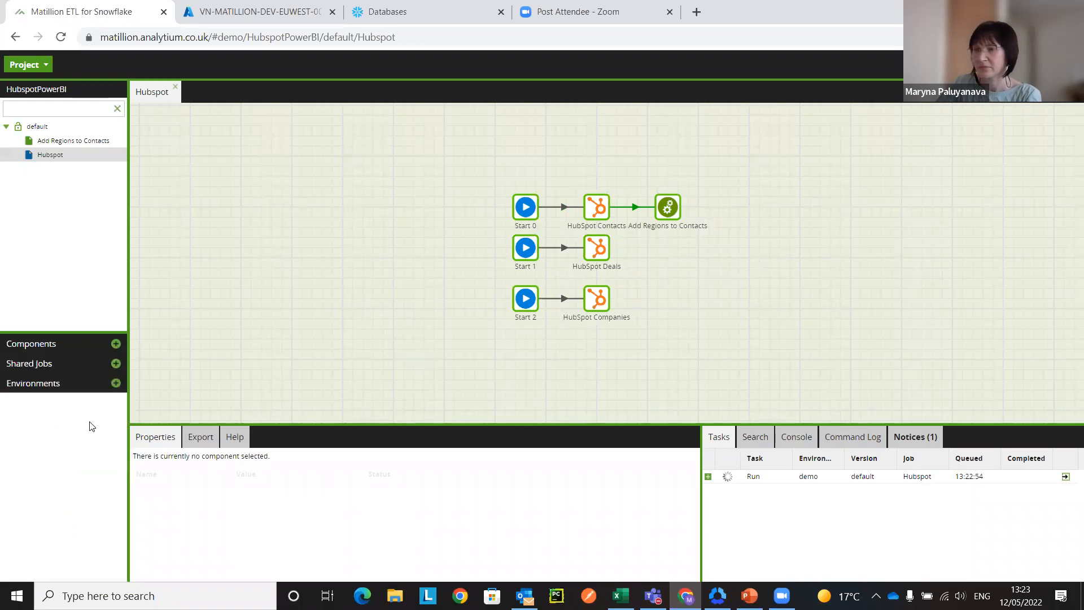
click(116, 383)
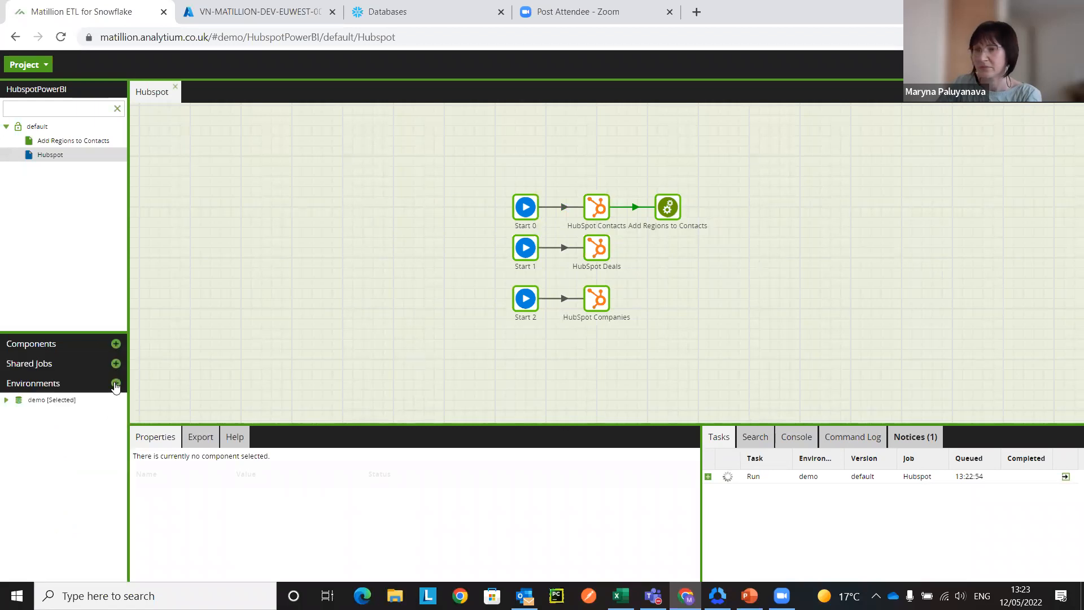
click(6, 401)
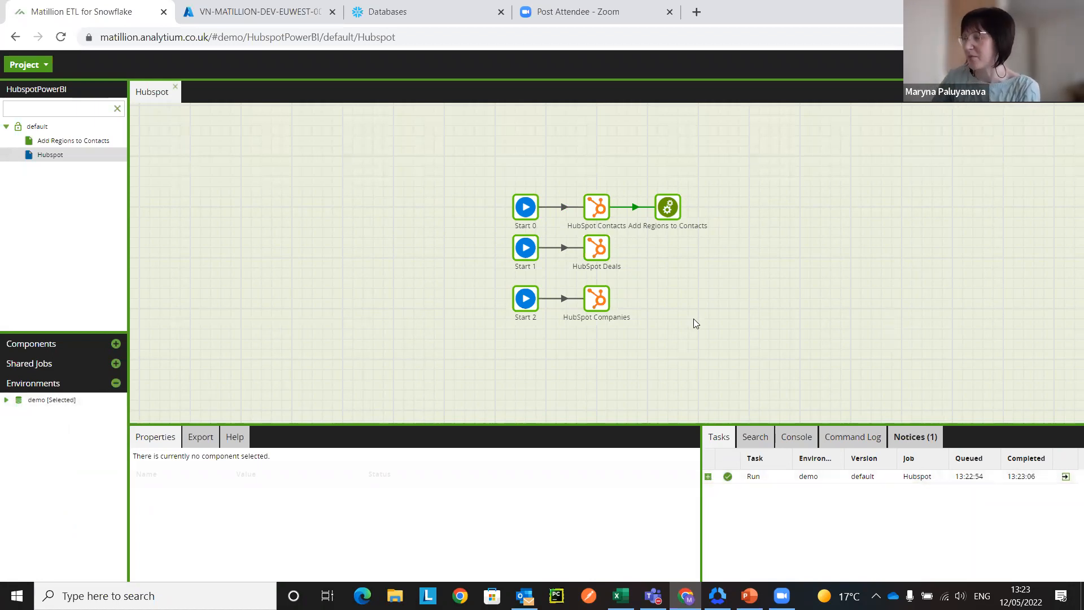
Step: Open the task details of the Hubspot run and expand the job to examine its components
click(1065, 476)
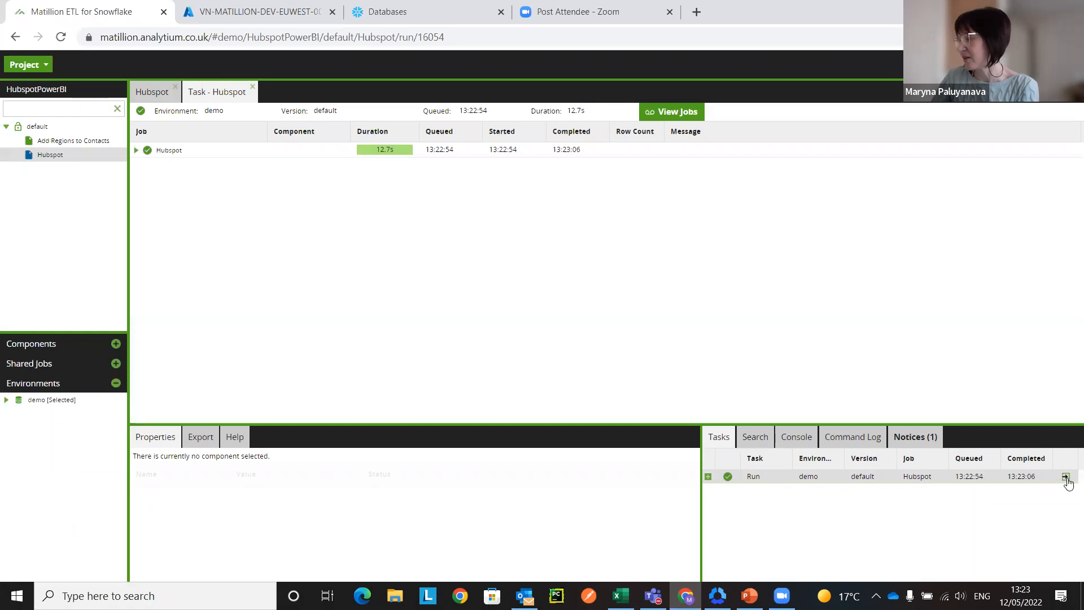
click(137, 150)
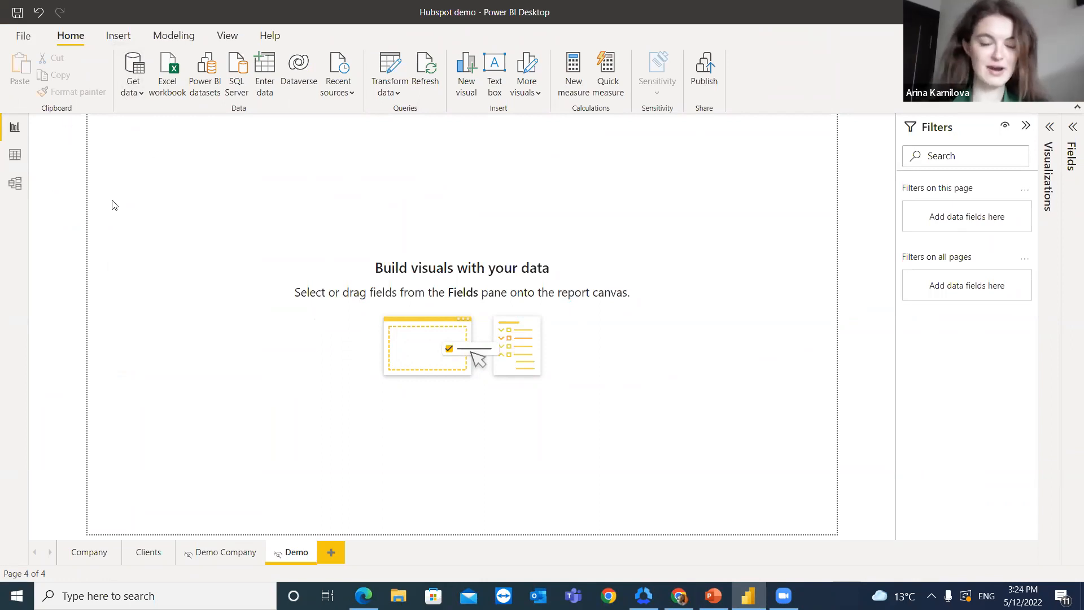
Step: In Power BI Desktop, start a new data connection with the Snowflake database connector
click(135, 100)
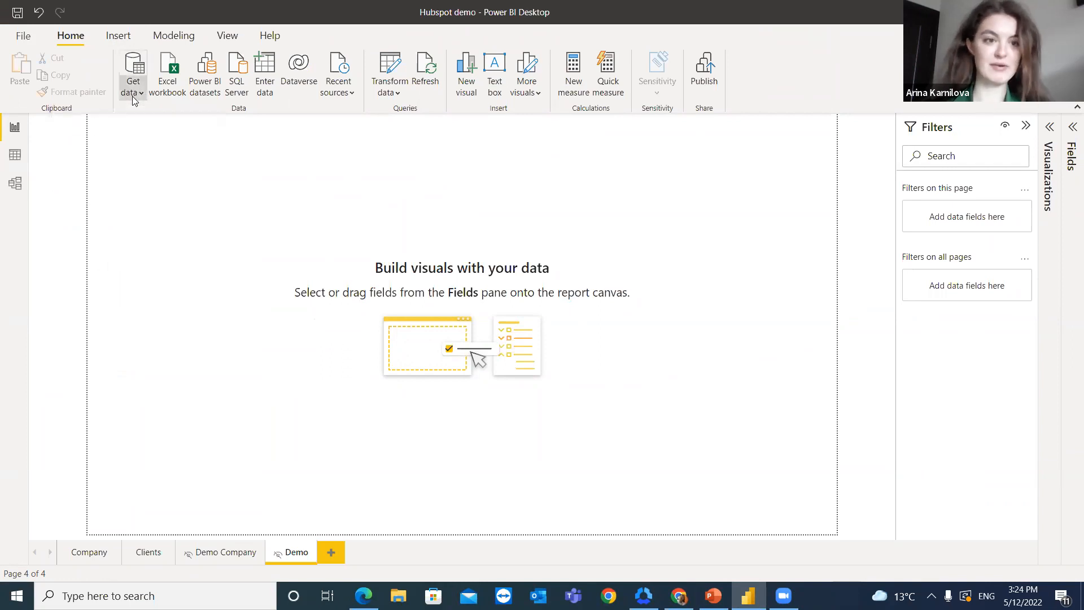
click(148, 397)
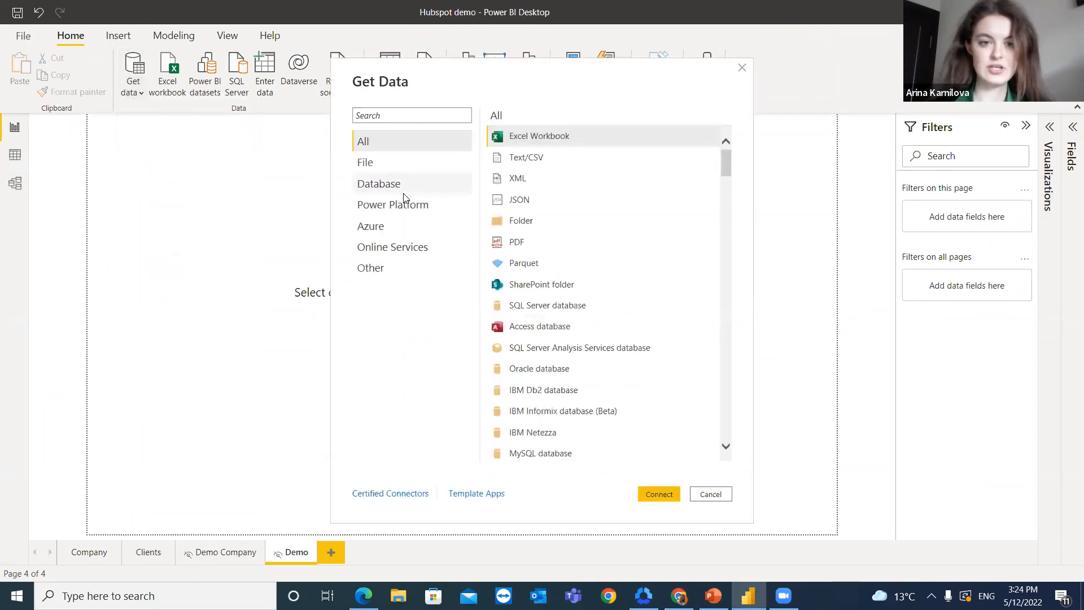
click(404, 192)
scroll(568, 343, down, 3)
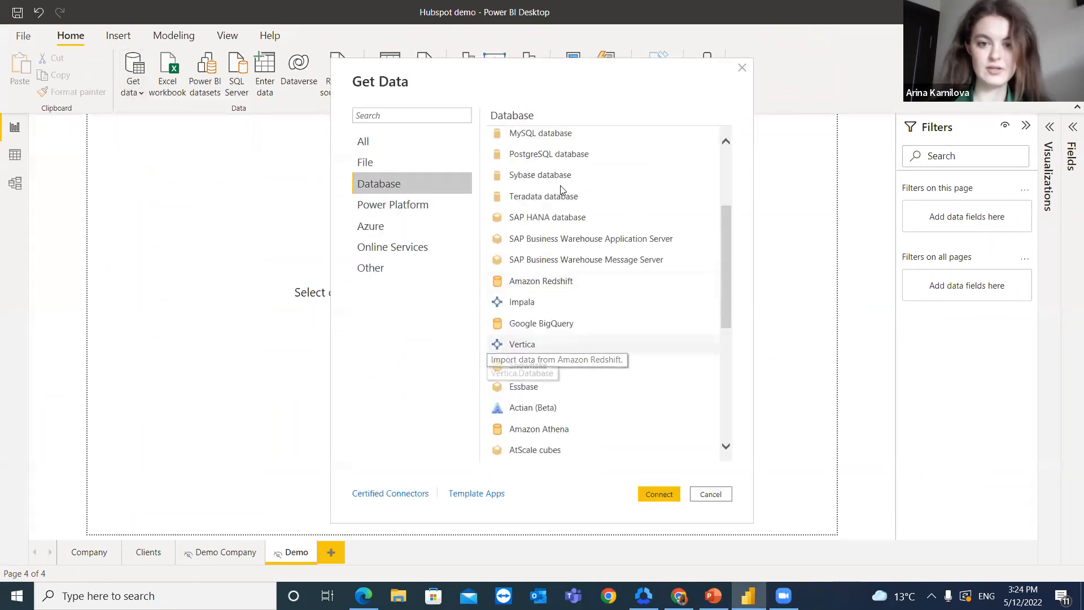
click(610, 366)
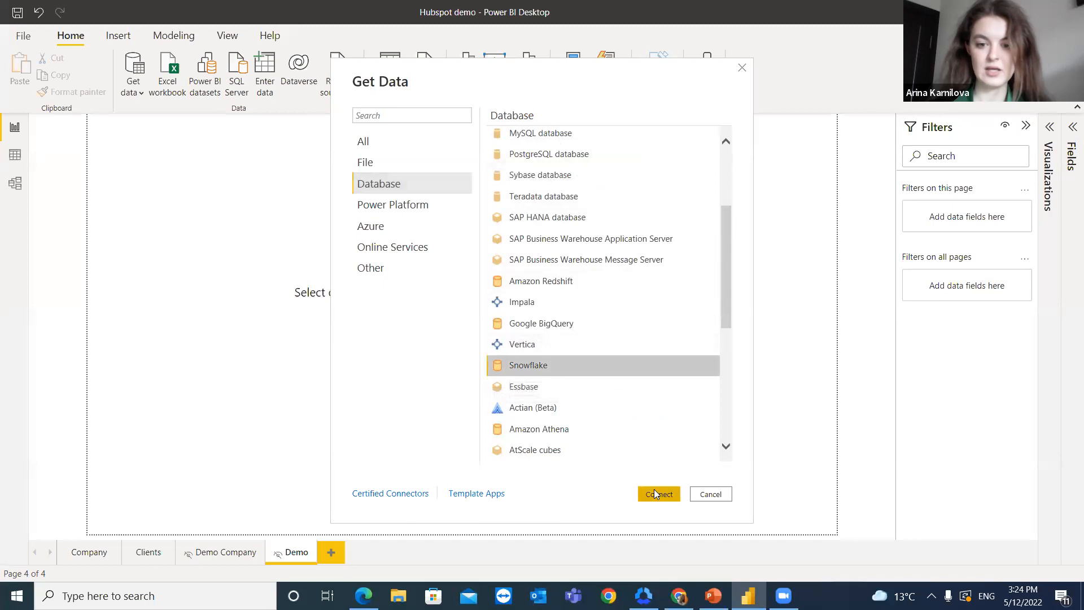
click(655, 495)
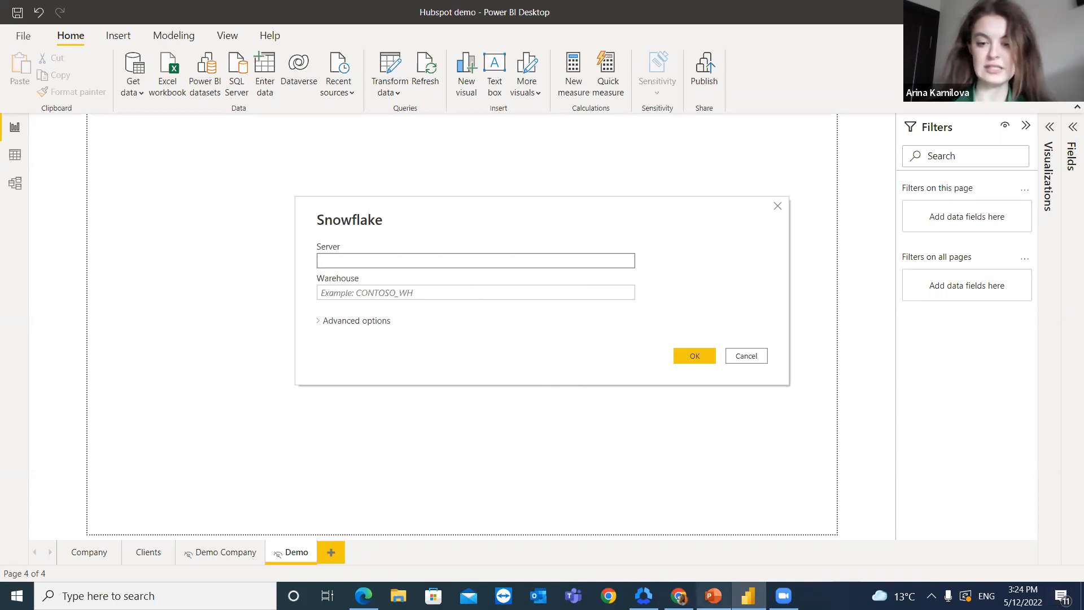
Step: Copy the Snowflake host name from the web console's address in the browser and paste it as the connection's server
click(679, 596)
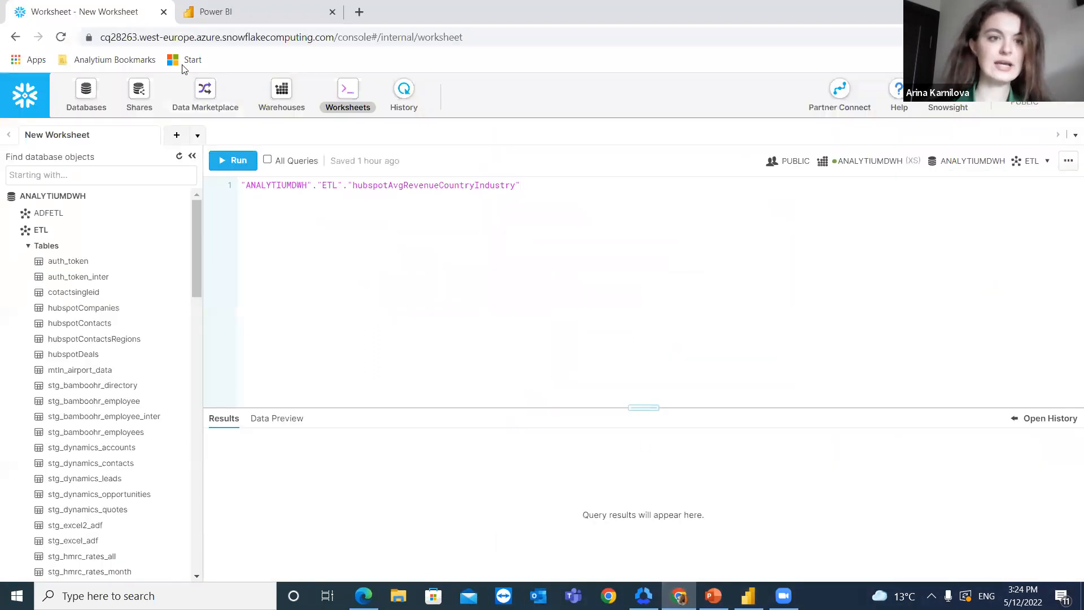
click(158, 37)
drag(164, 37, 366, 37)
key(ctrl+c)
click(137, 36)
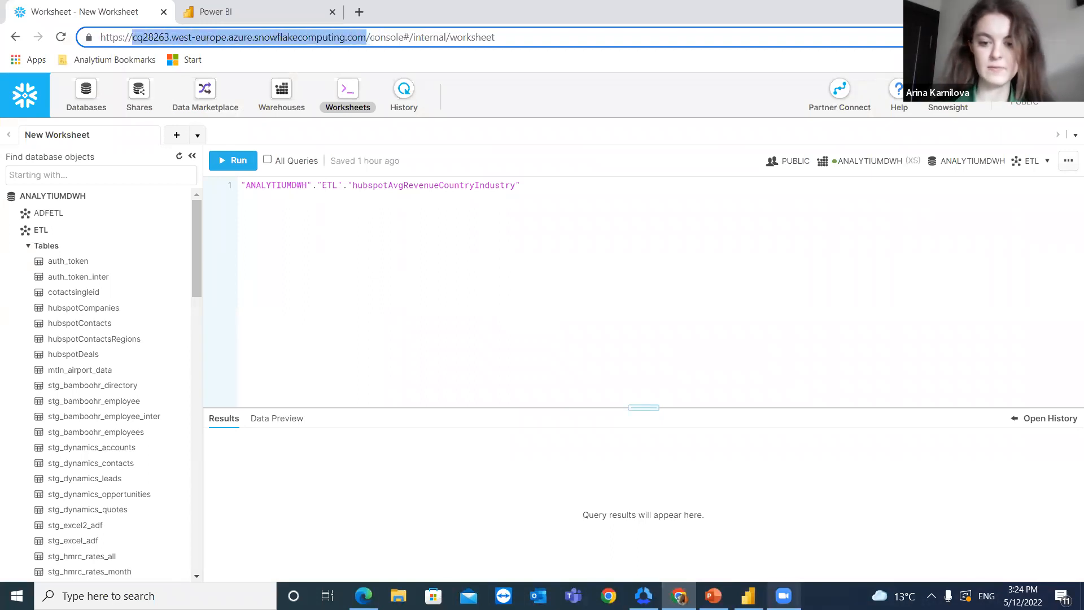
click(748, 596)
key(ctrl+v)
Step: Set the Snowflake connection's warehouse to ANALYTIUM and connect to list the available databases
click(354, 290)
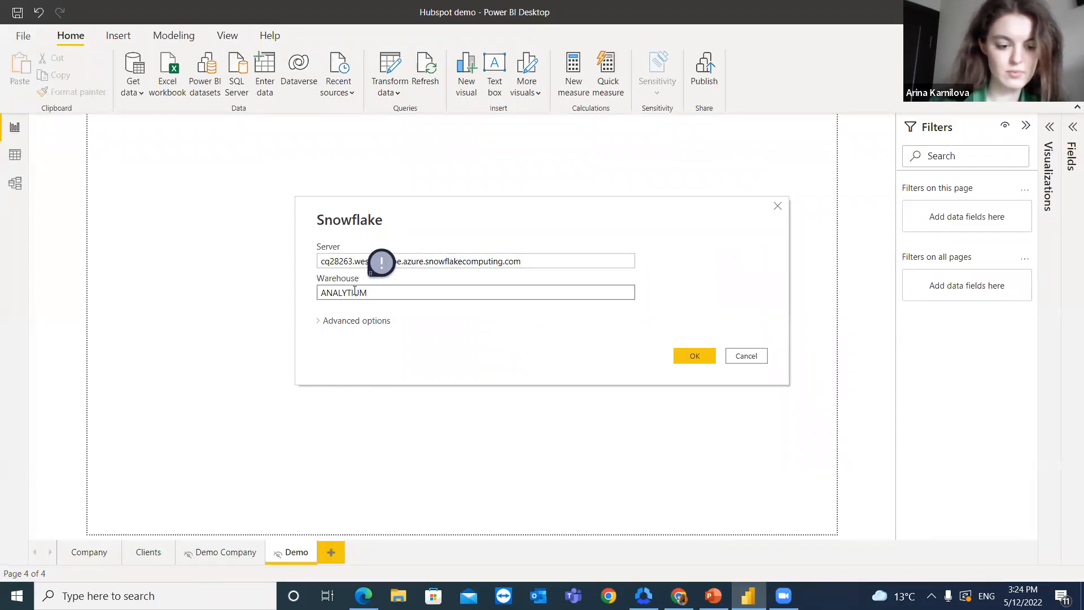
key(Return)
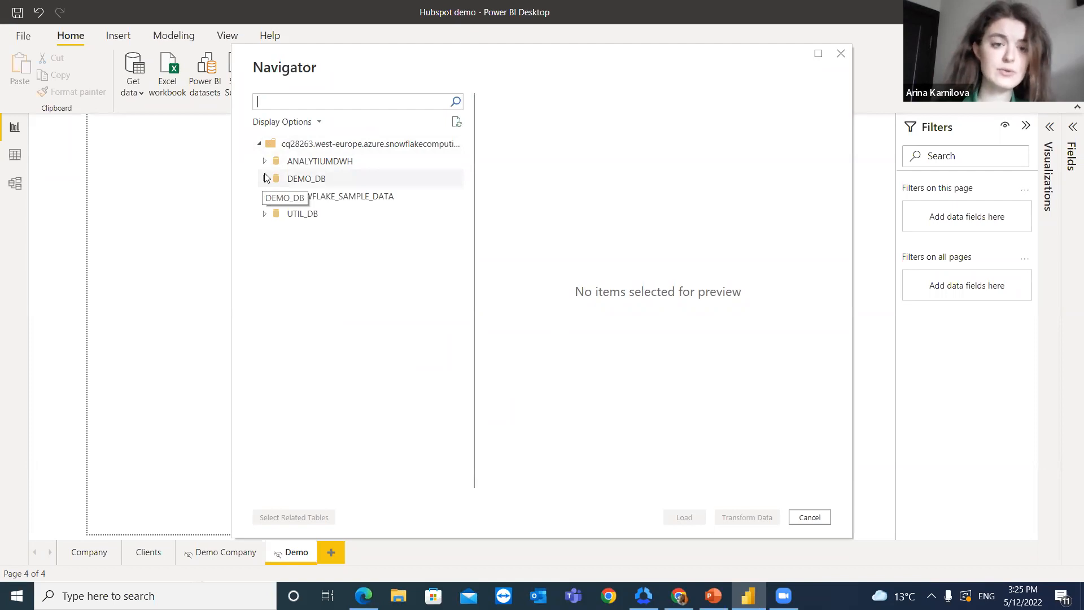
Step: Load the hubspotCompanies, hubspotContacts, hubspotContactsRegions and hubspotDeals tables from the ETL schema of the ANALYTIUMDWH database
click(264, 162)
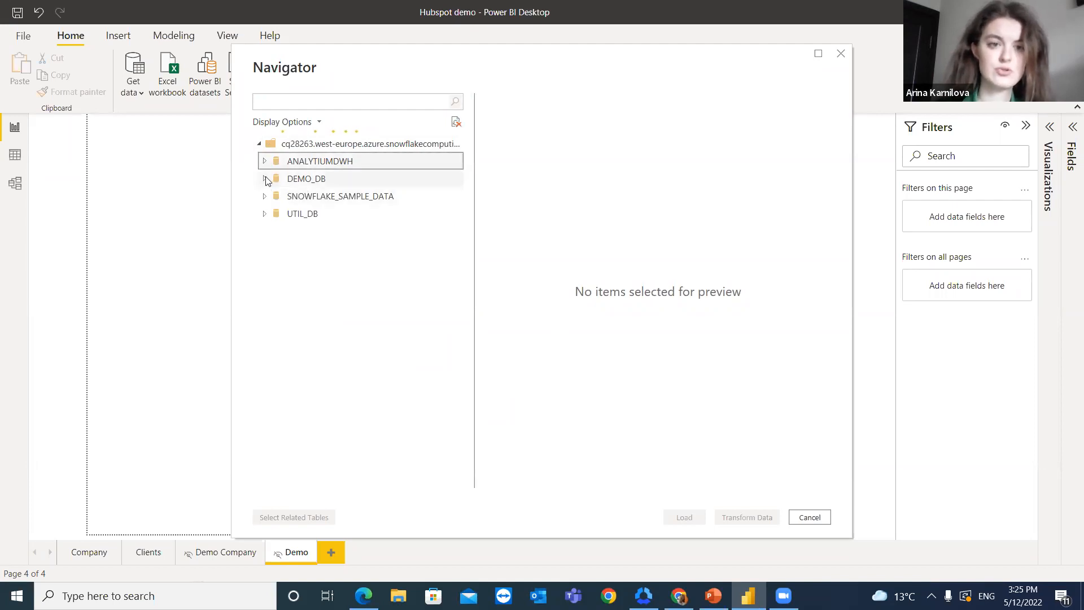
click(269, 197)
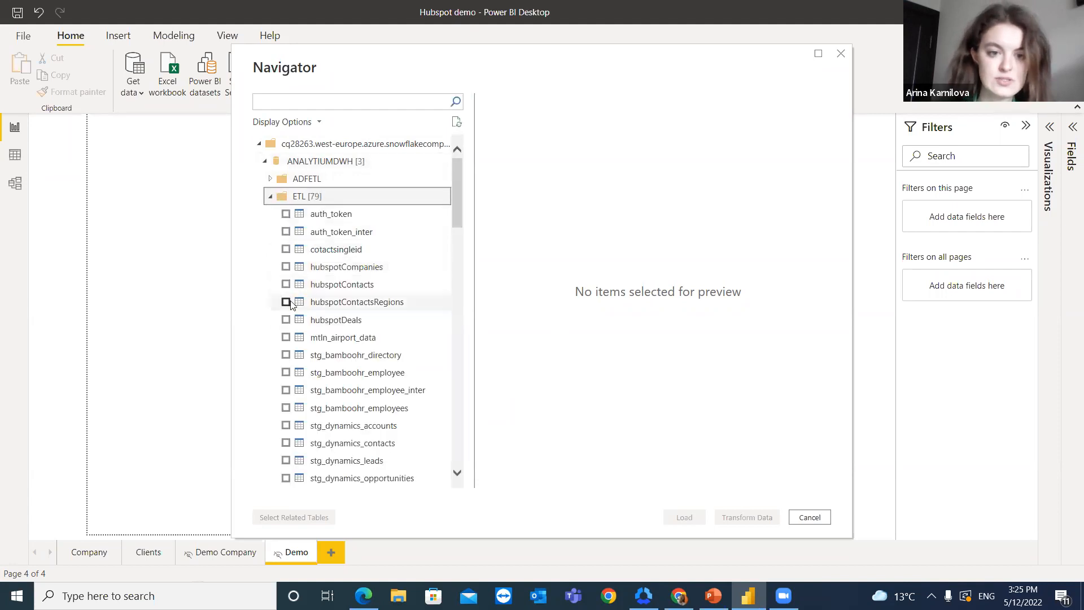
click(285, 268)
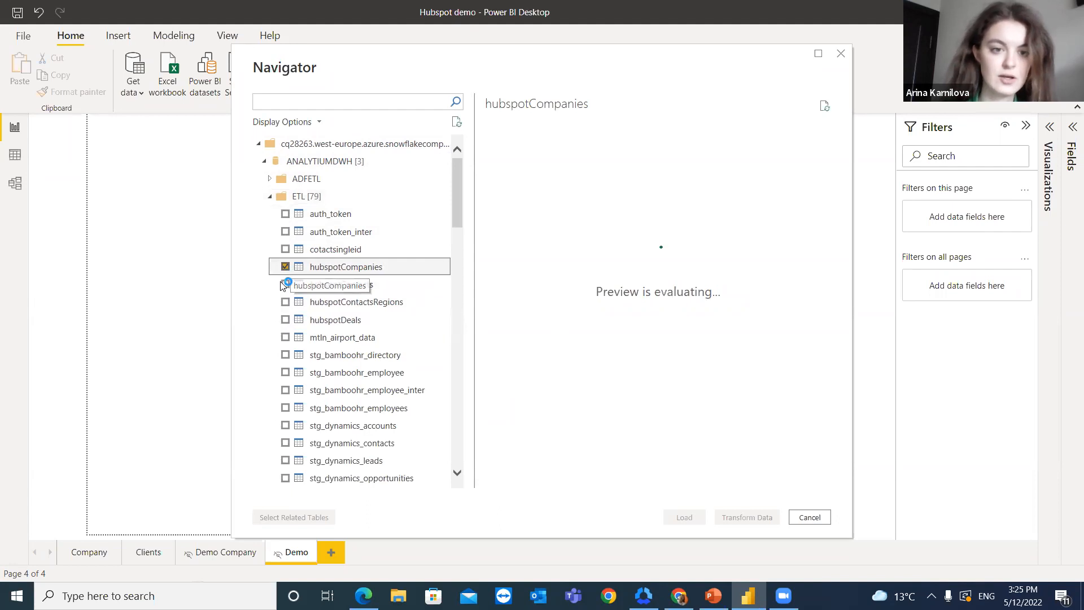
click(285, 287)
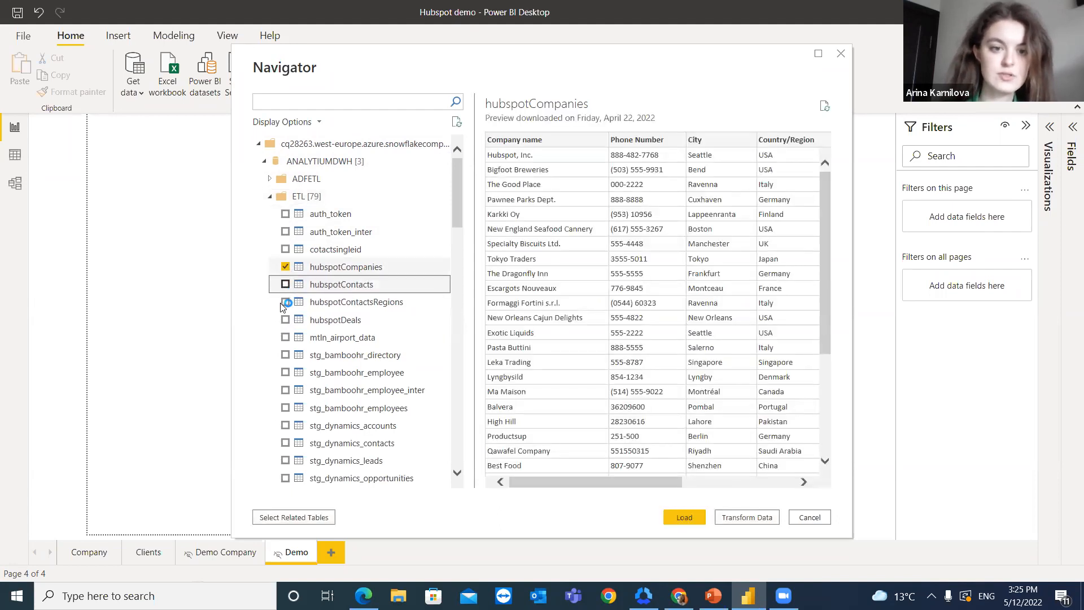
click(284, 303)
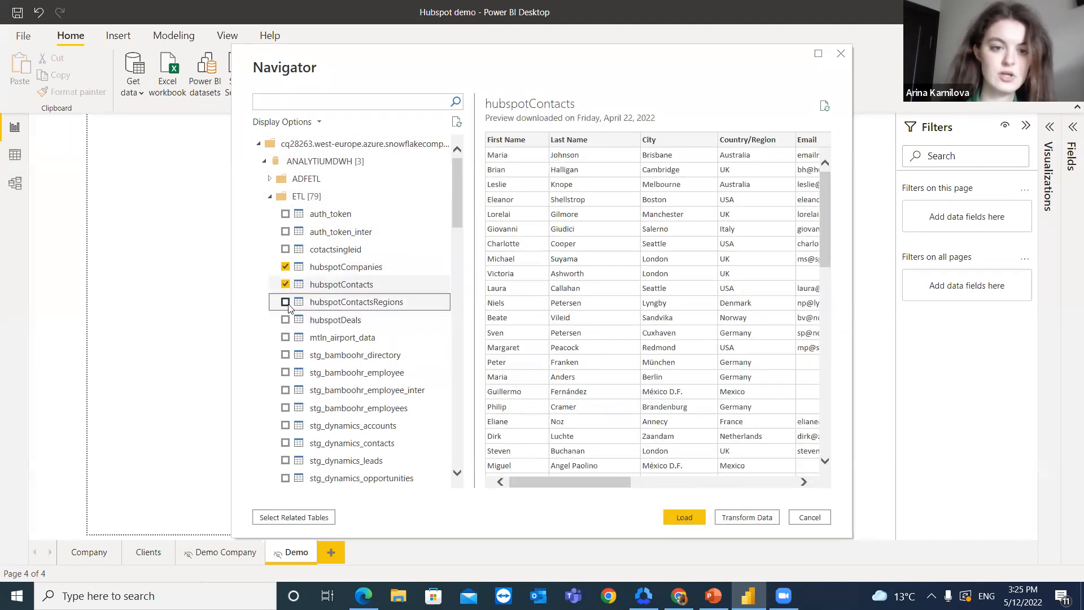
click(285, 321)
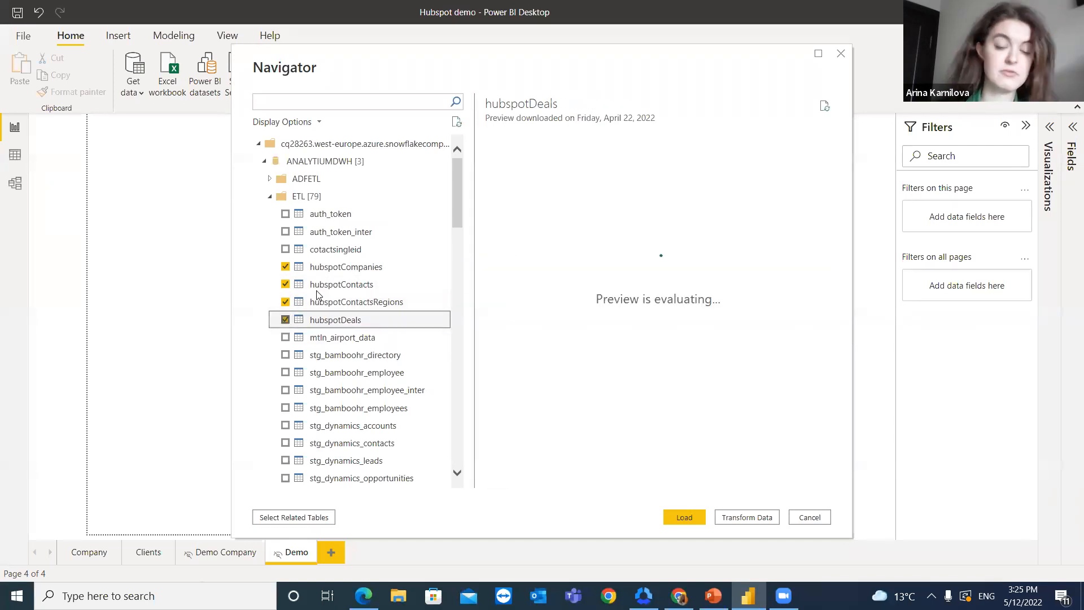
drag(661, 481, 619, 483)
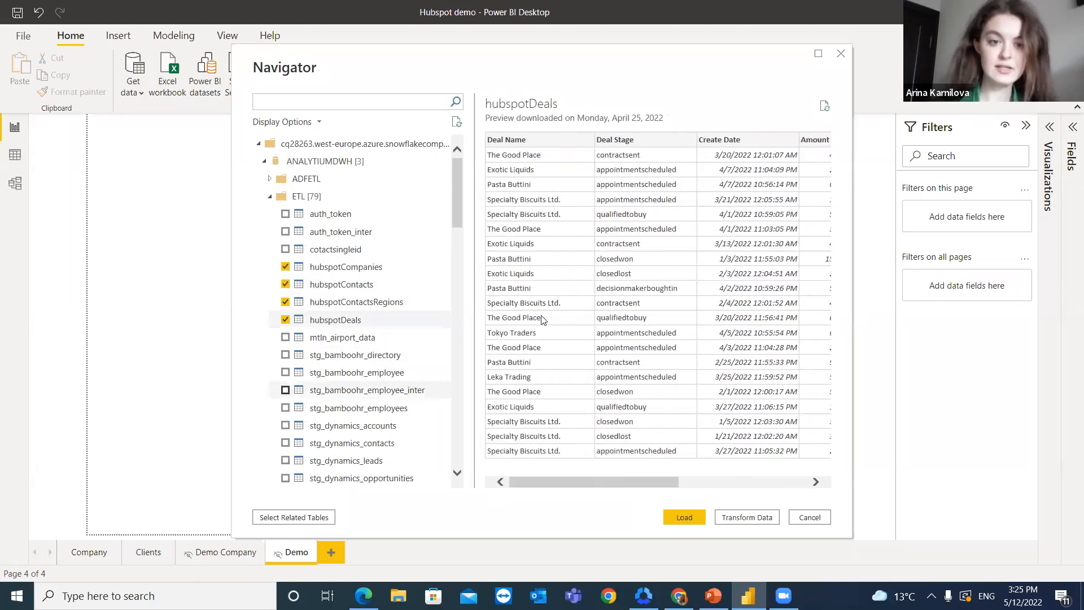
click(688, 519)
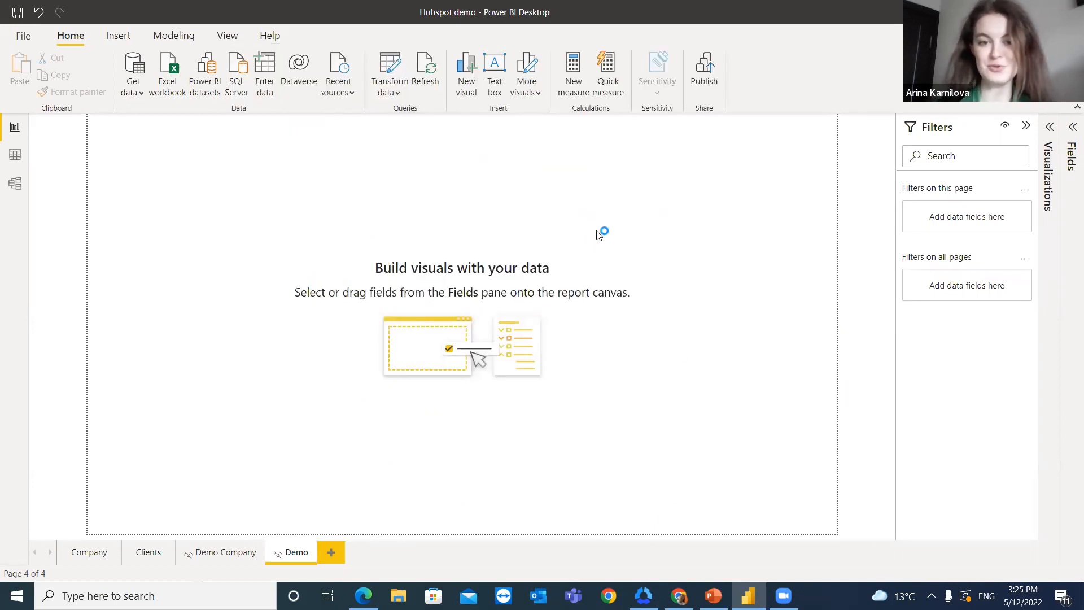
Step: Cancel the table load and discard the pending query changes
click(619, 362)
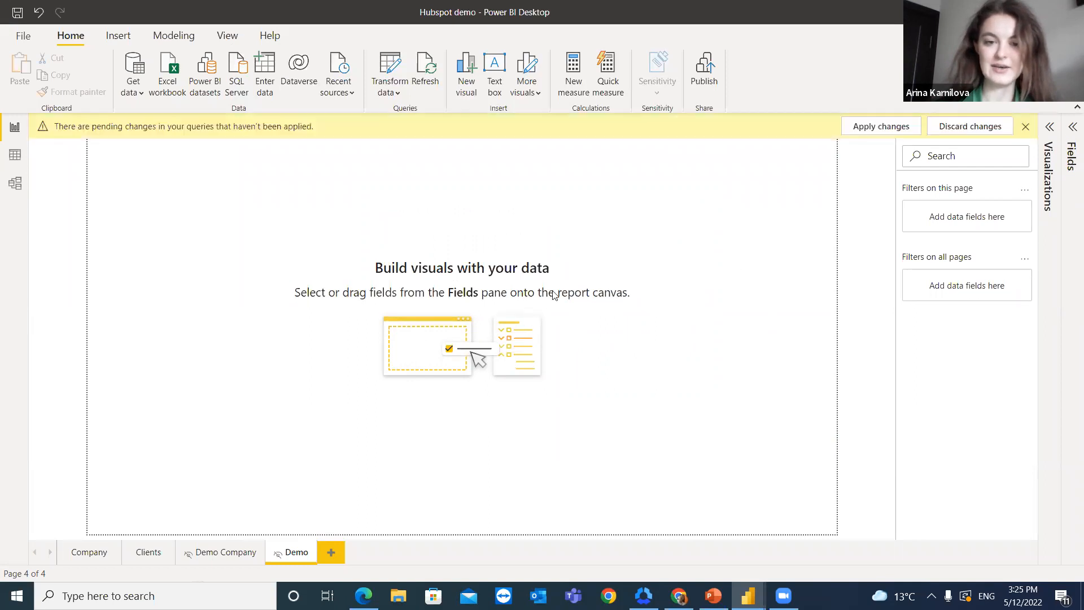
click(918, 130)
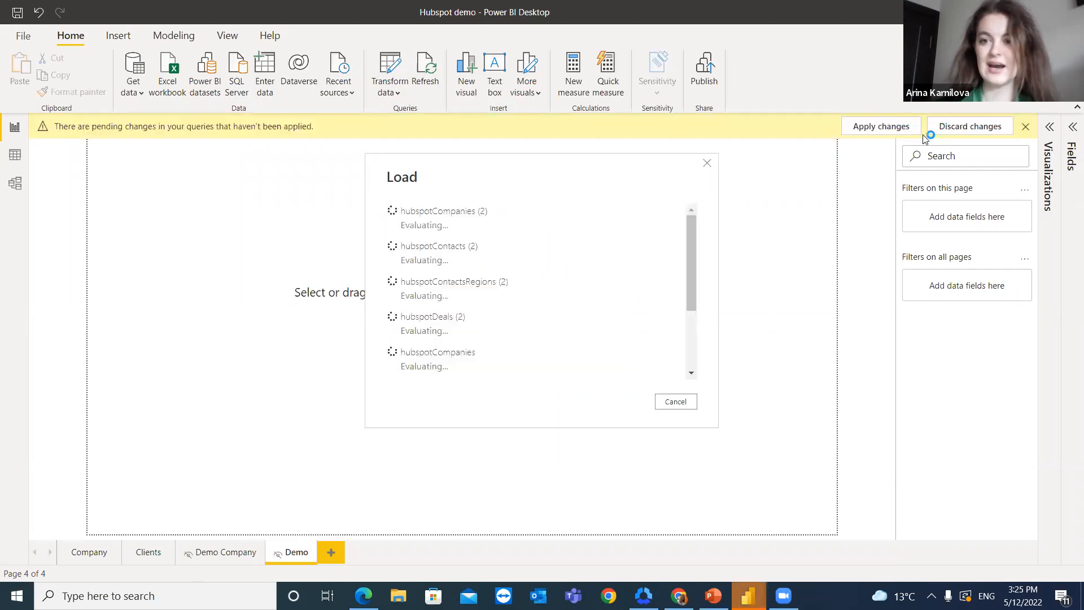
click(672, 401)
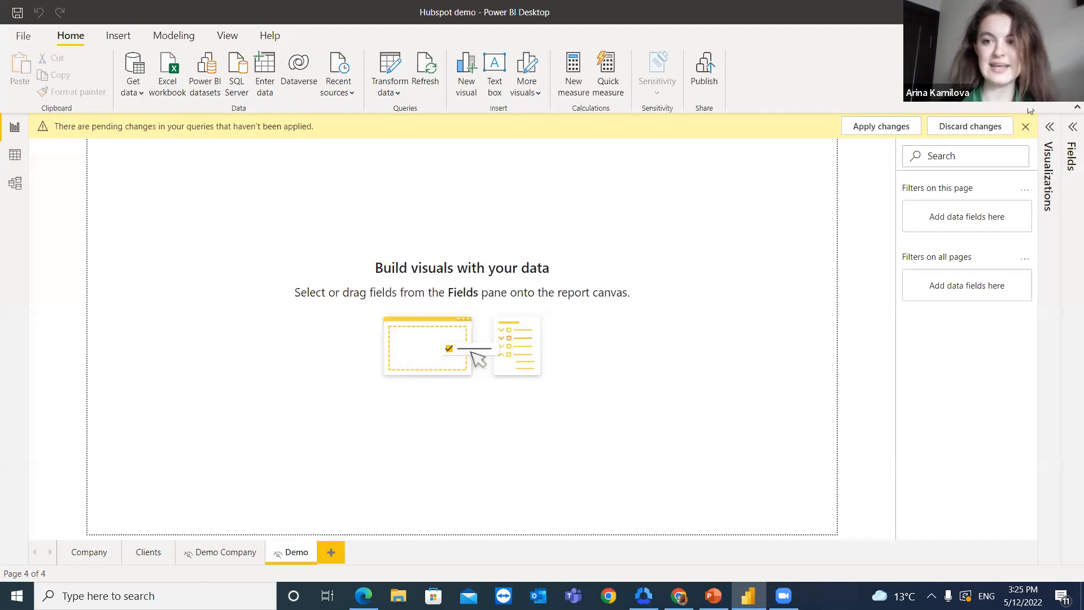
click(995, 128)
click(604, 353)
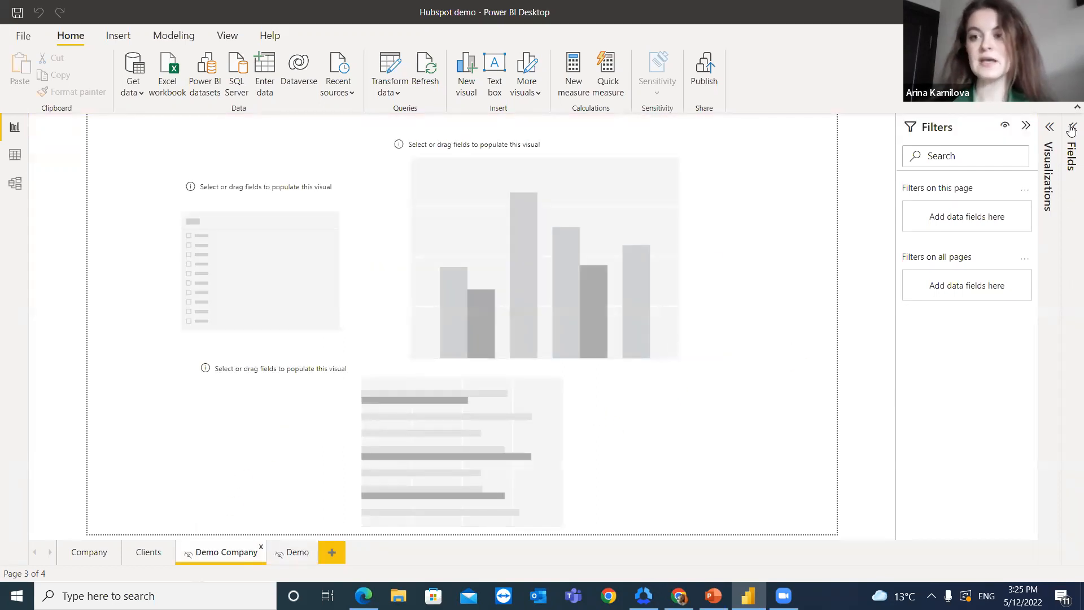
Step: On the Demo Company page, populate the empty column chart from hubspotDeals with Deal Name on the X-axis and Amount on the Y-axis
click(1070, 147)
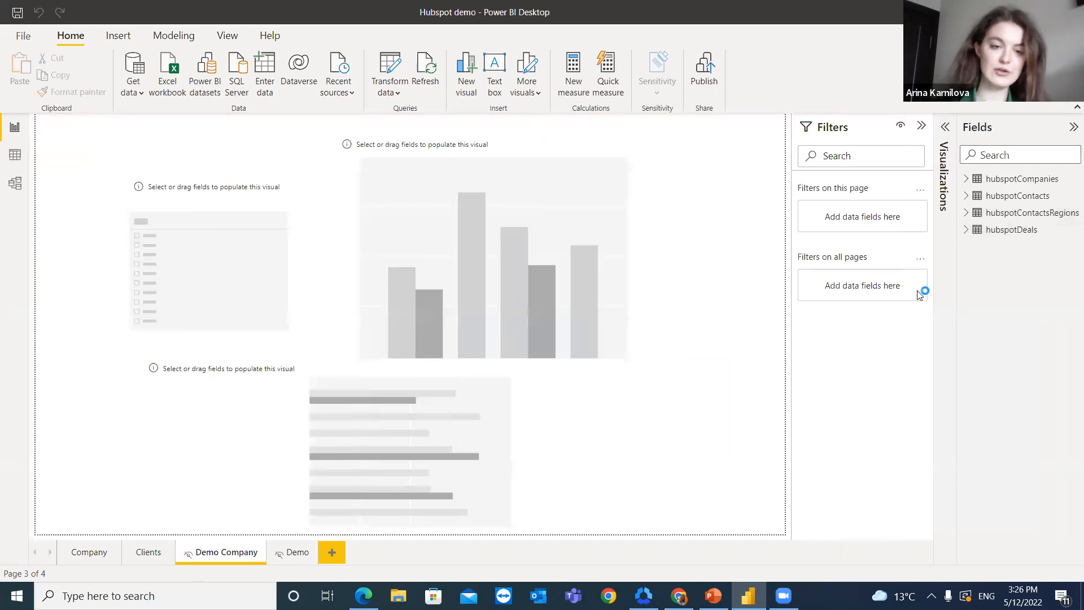
click(544, 269)
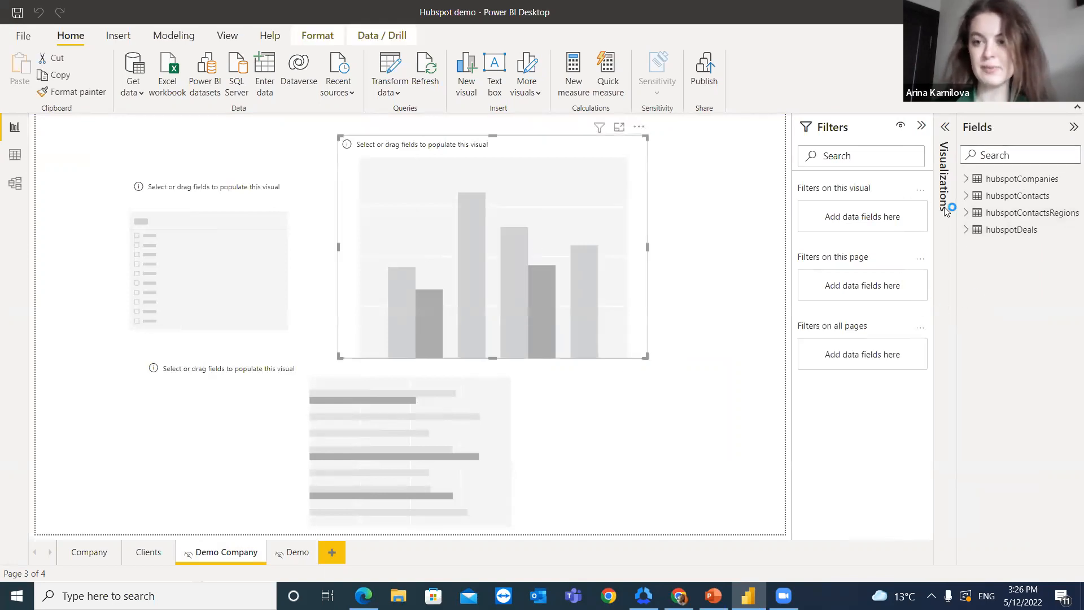
click(966, 229)
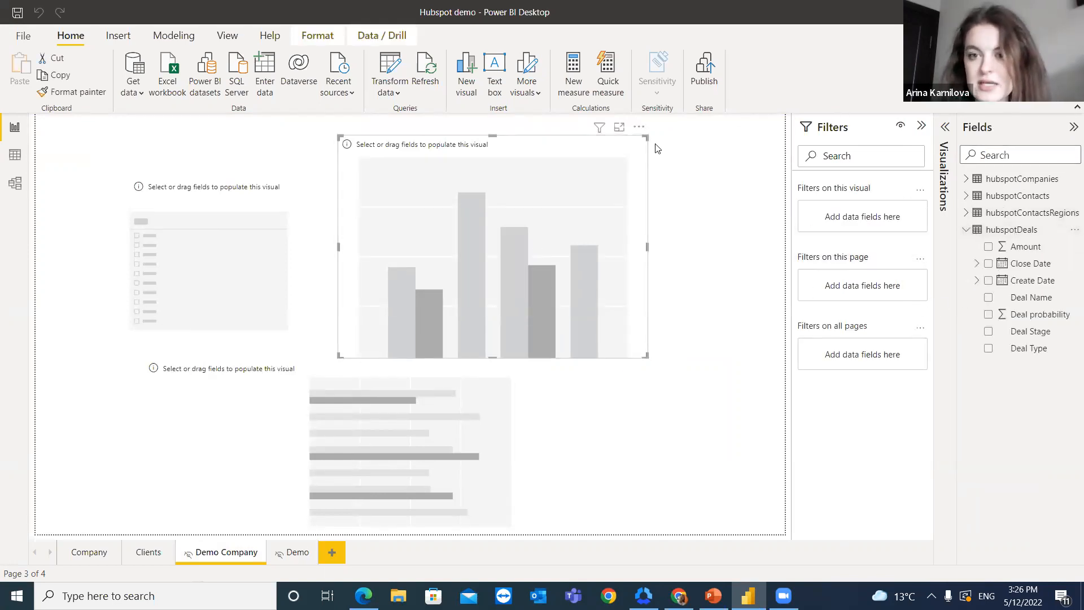
click(944, 180)
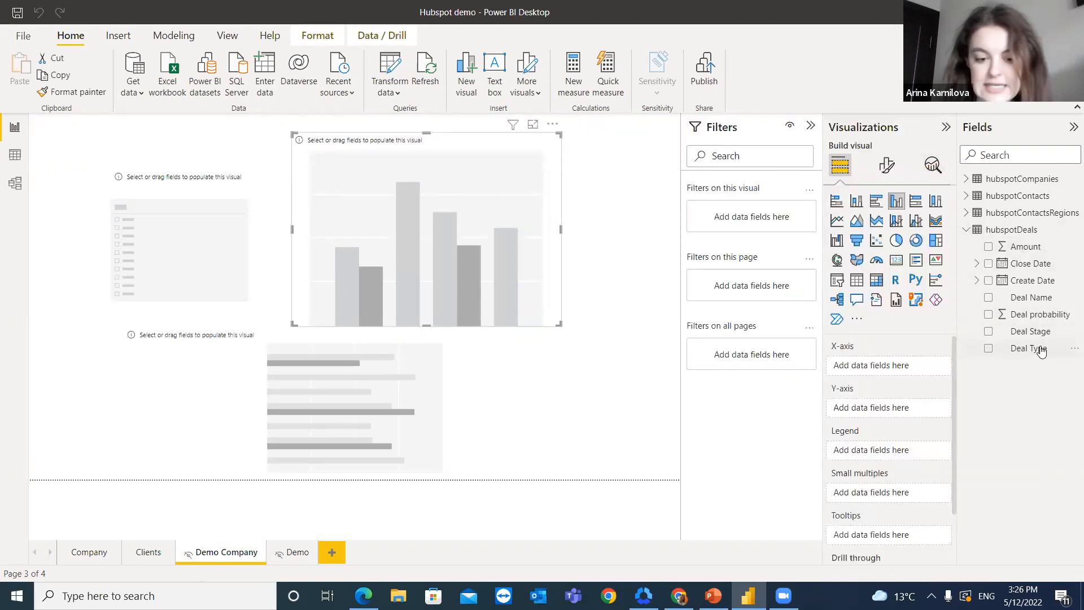
drag(1030, 297, 881, 366)
drag(1026, 246, 890, 416)
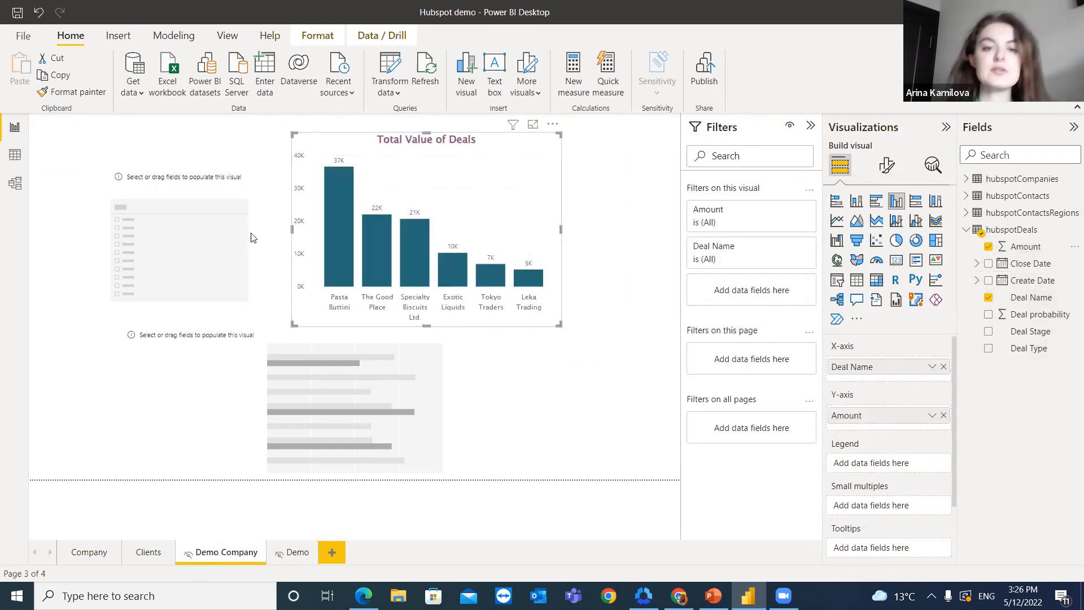
Step: Populate the empty slicer with Deal Stage and test it on Closed Lost and Closed Won before selecting all stages
click(143, 191)
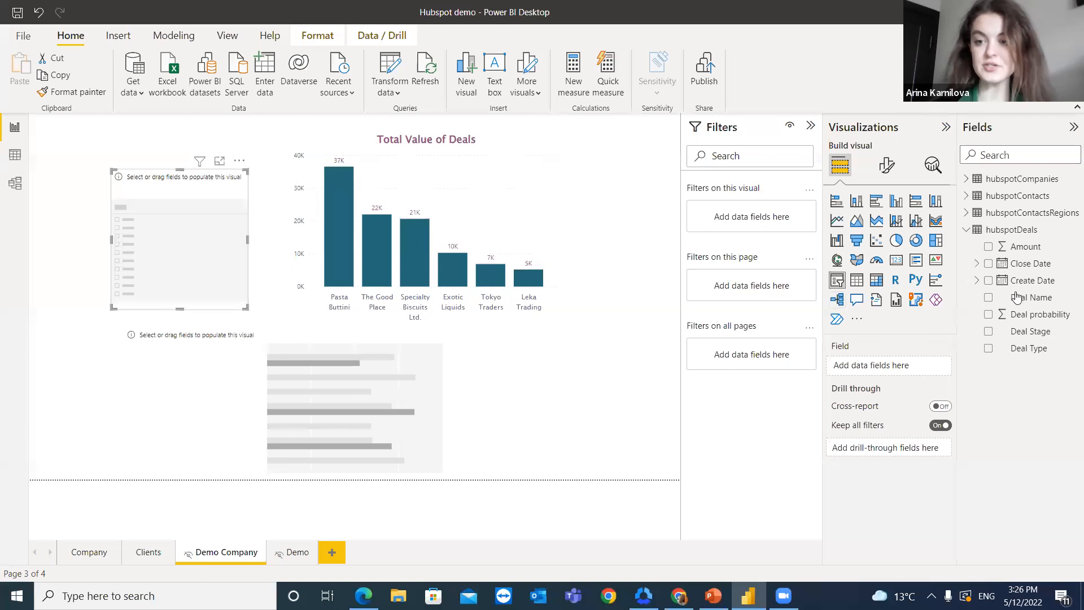
drag(1032, 332, 212, 234)
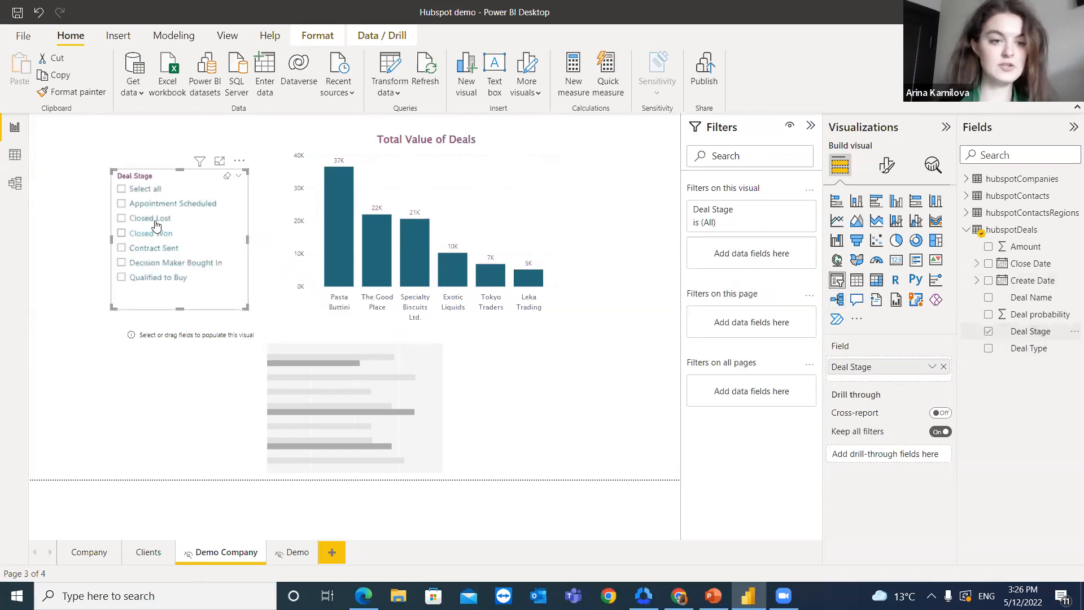
click(121, 220)
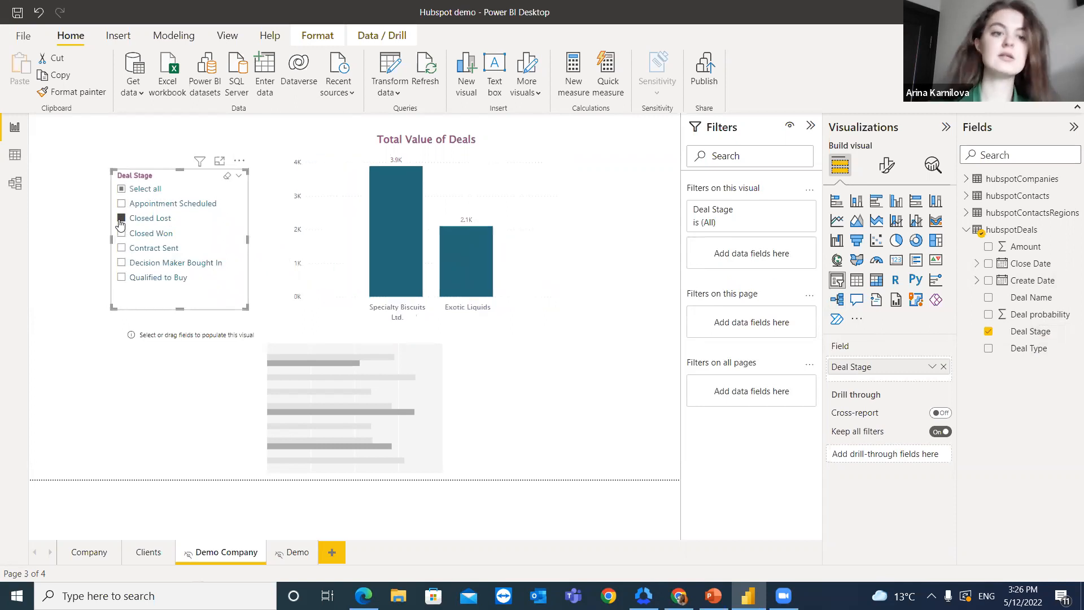
click(120, 221)
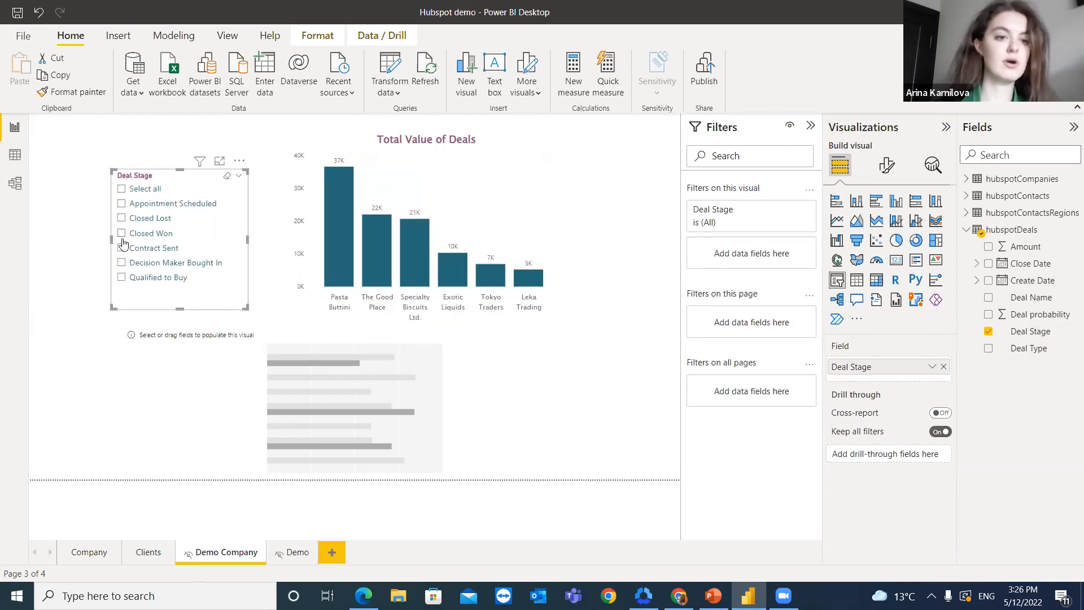
click(122, 233)
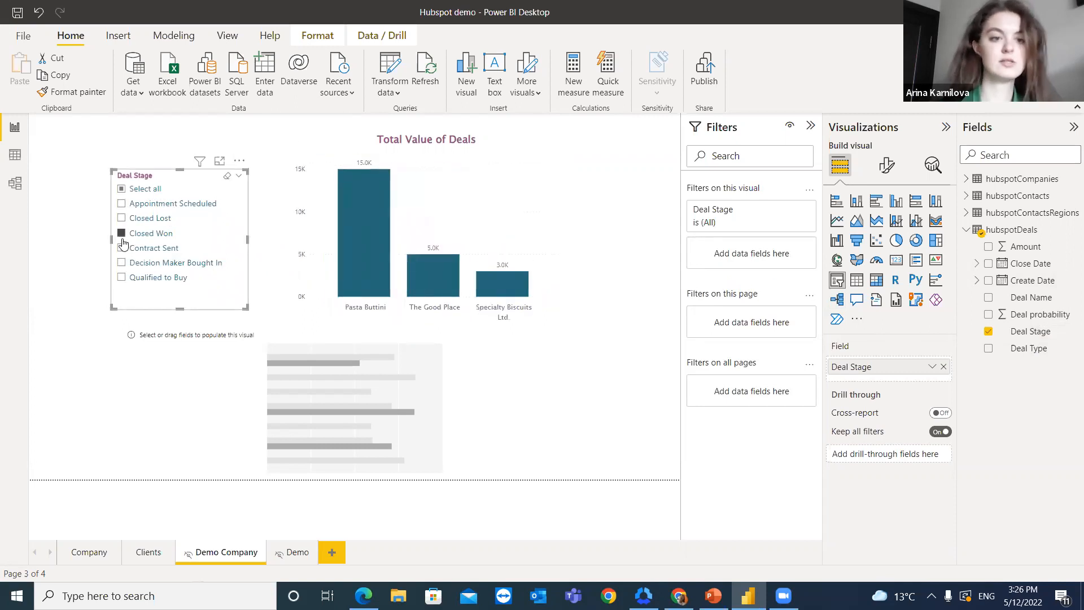
click(122, 190)
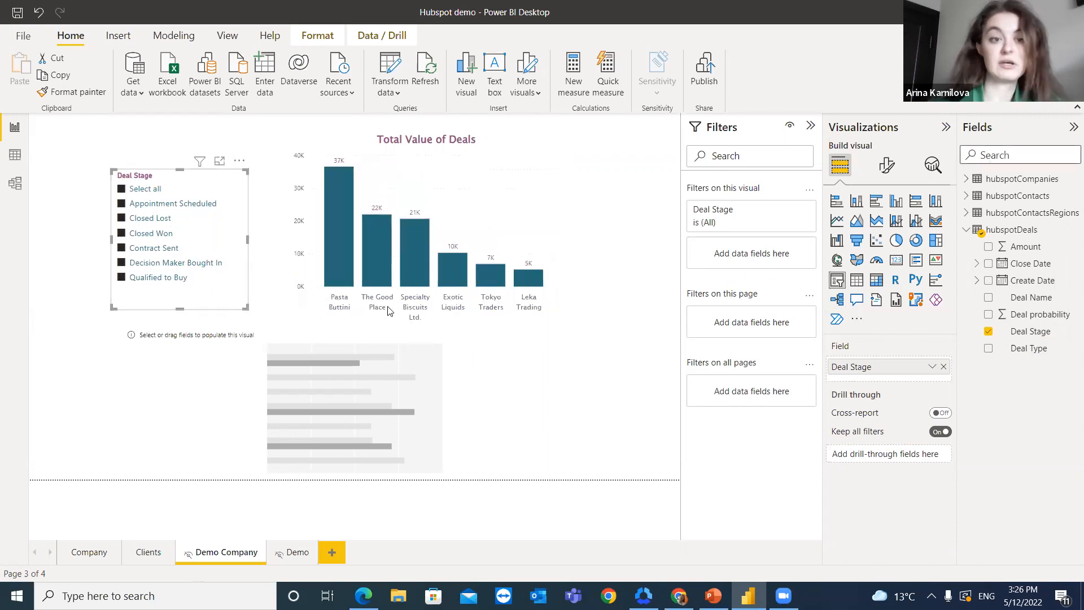
Step: Populate the empty bar chart from hubspotCompanies with Industry on the Y-axis and the count of Company name on the X-axis
click(338, 341)
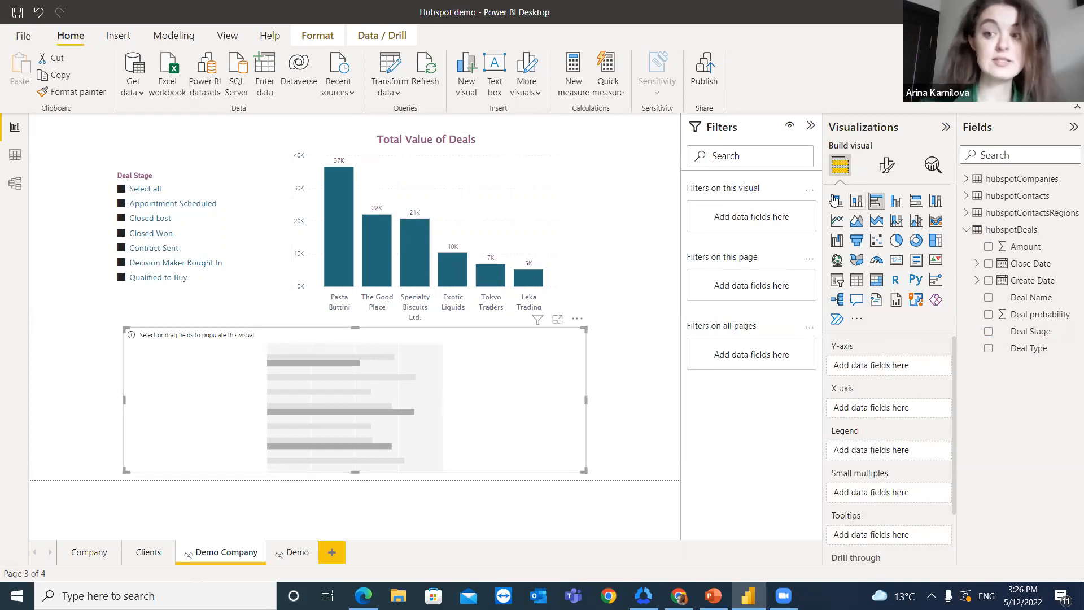
click(966, 230)
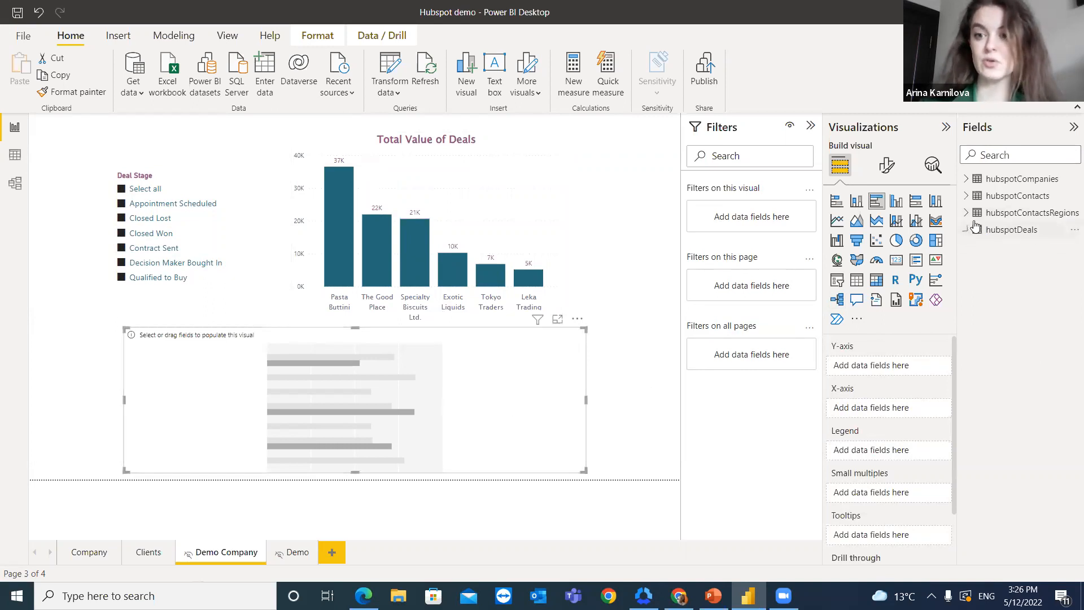
click(967, 181)
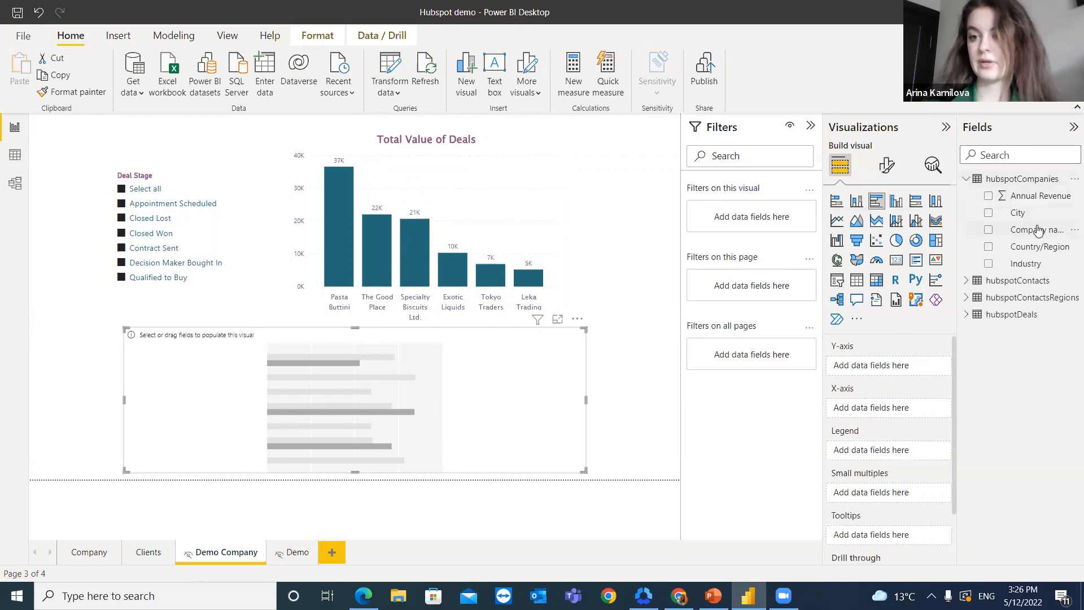
drag(1028, 263, 902, 363)
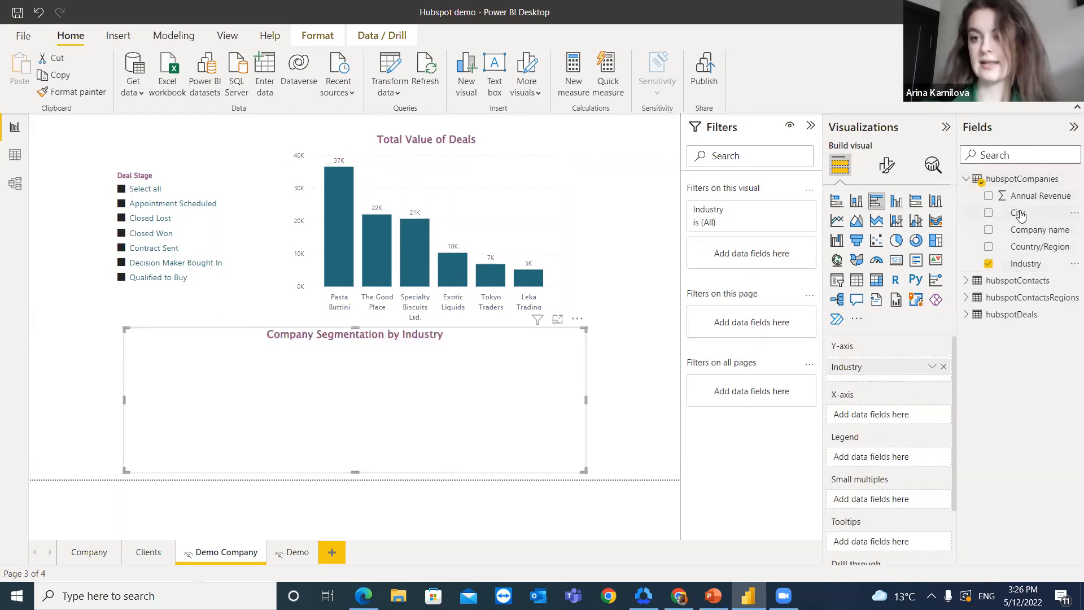
drag(1034, 230, 629, 444)
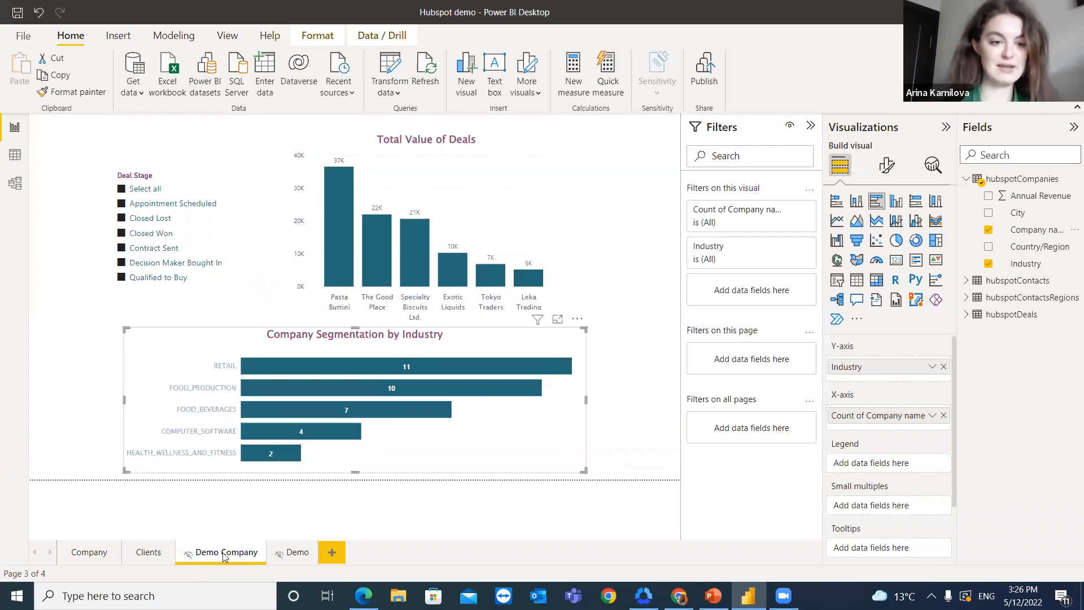
Step: On the Clients page, examine the Client Location map around Europe, the Clients by region treemap and the Current status of clients donut chart
click(139, 557)
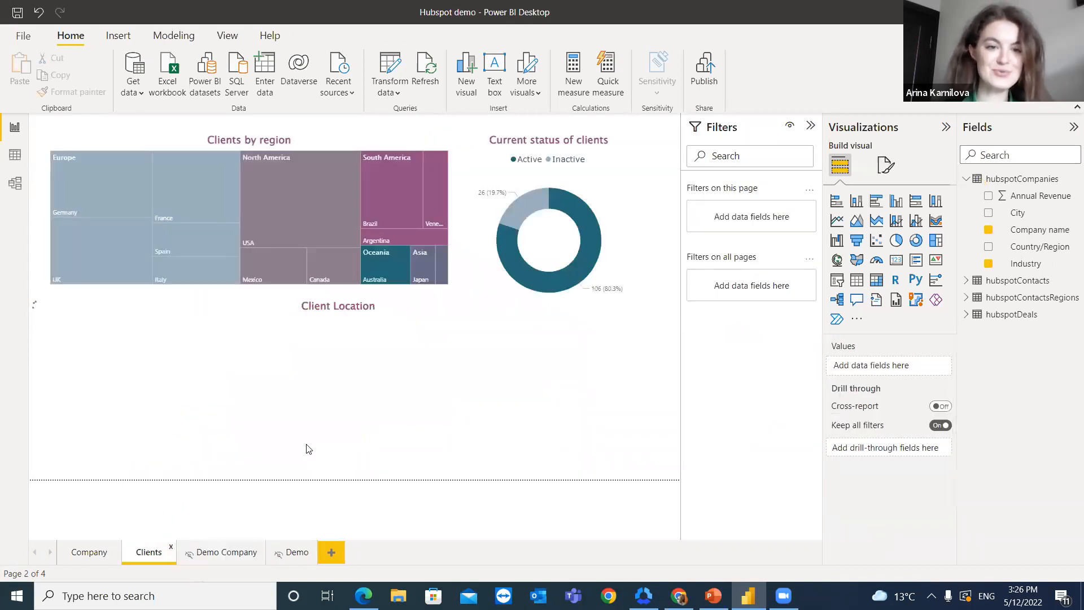
scroll(327, 417, up, 1)
drag(316, 370, 303, 427)
scroll(316, 407, up, 1)
scroll(311, 376, up, 1)
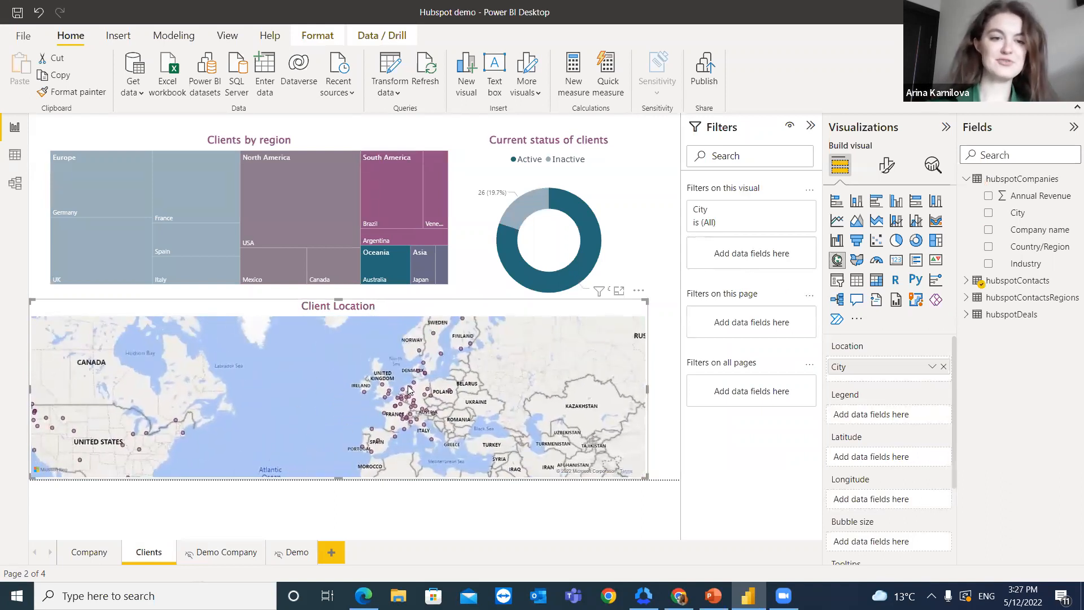
click(188, 141)
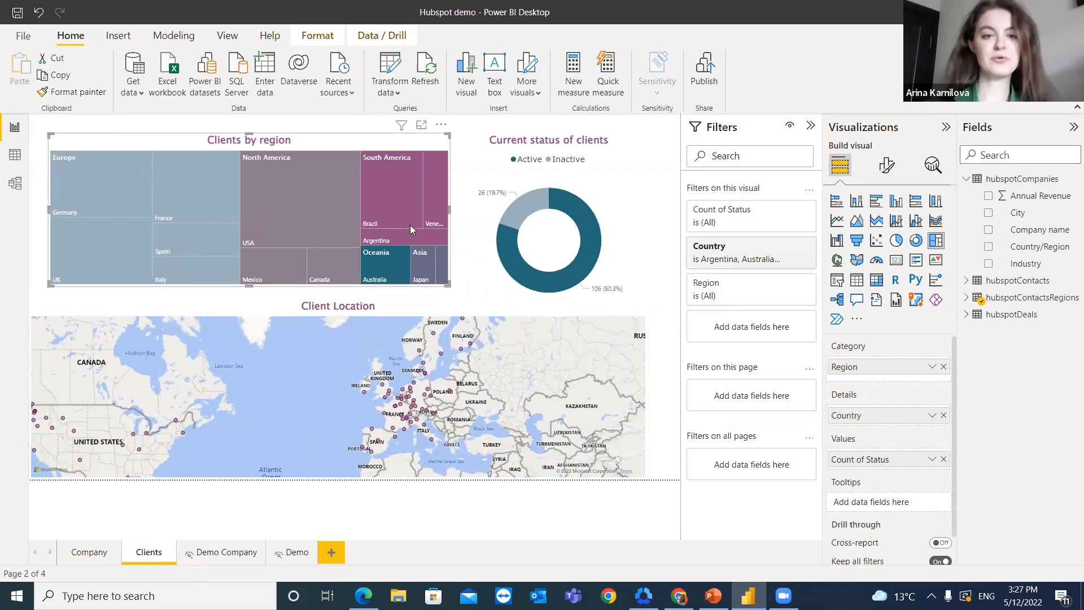
click(501, 167)
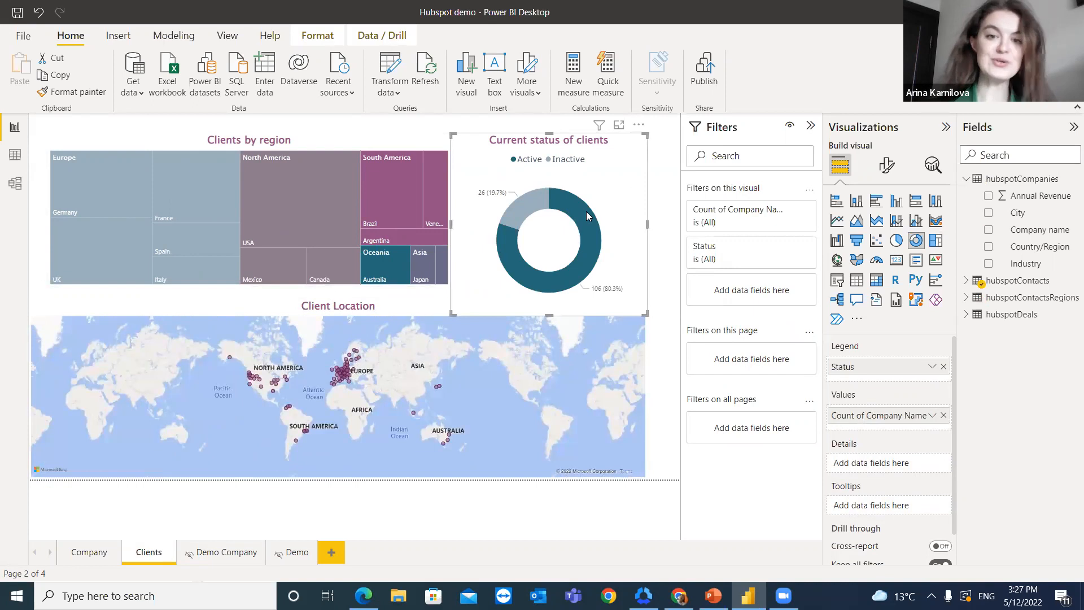
mouse_move(587, 216)
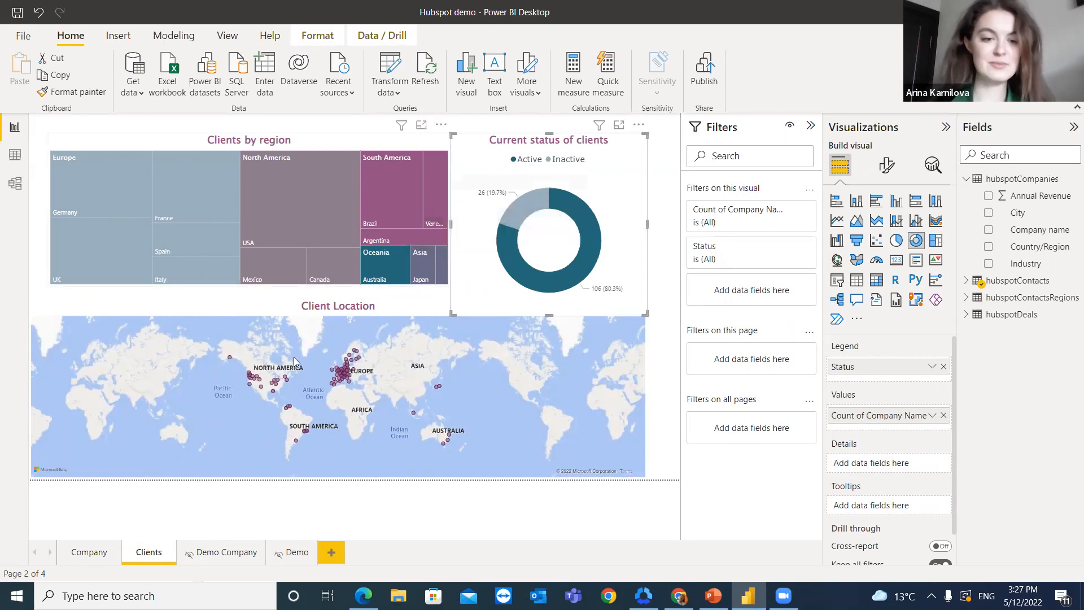
scroll(314, 379, up, 2)
click(314, 379)
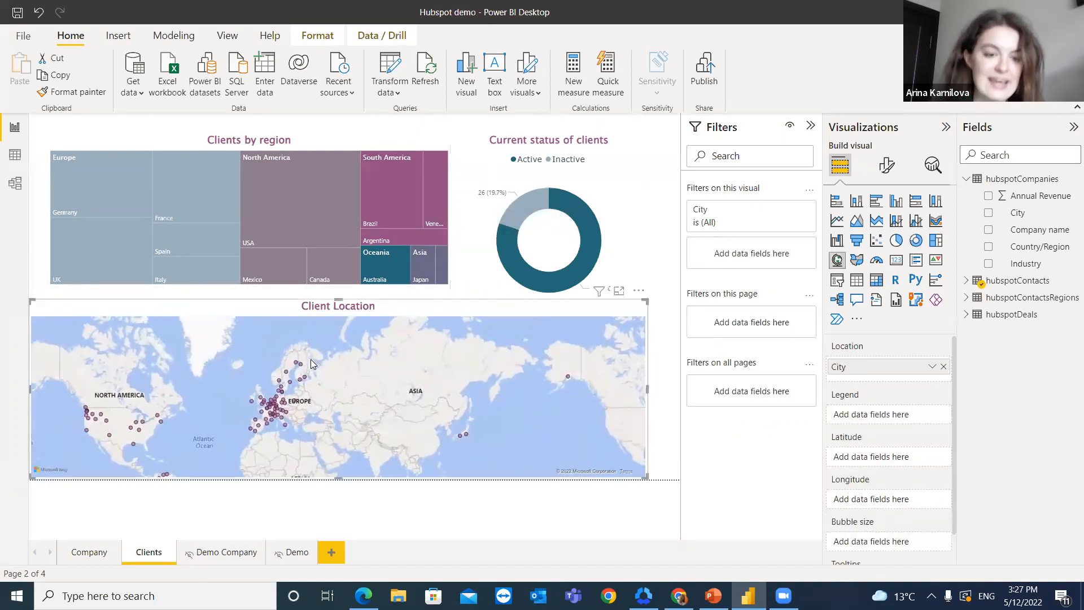
scroll(305, 398, up, 3)
drag(305, 398, 378, 390)
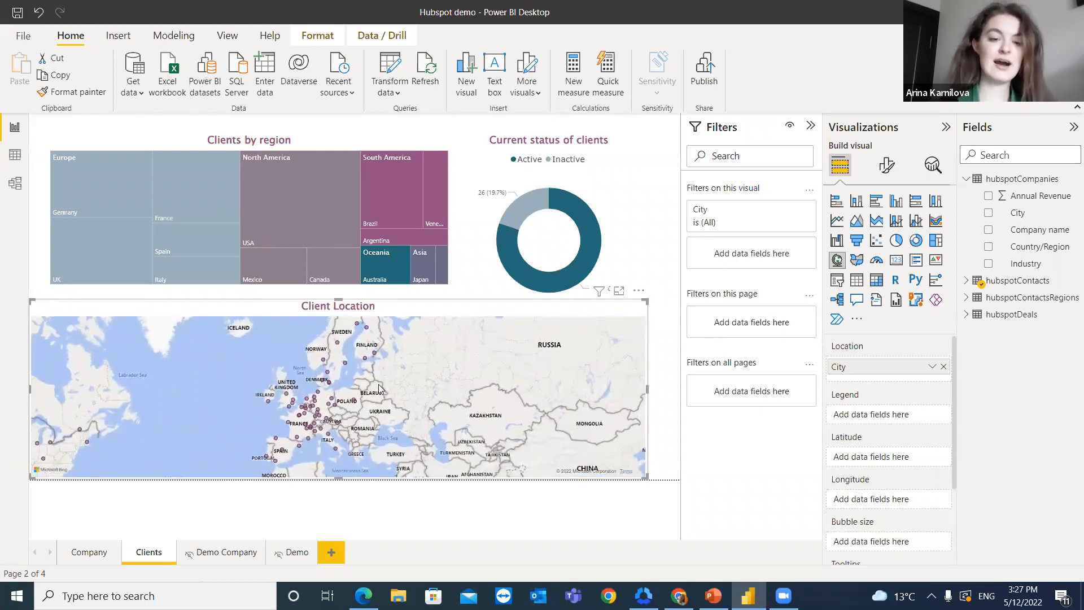
Step: Examine the client points on the Client Location map across Europe and North America
drag(446, 394, 456, 355)
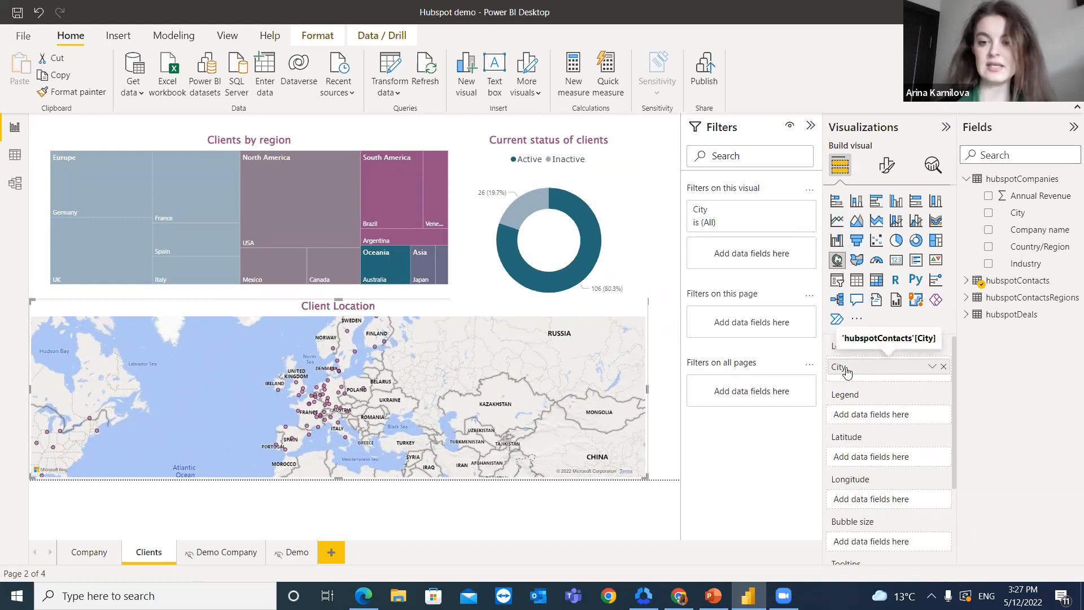
drag(129, 396, 312, 395)
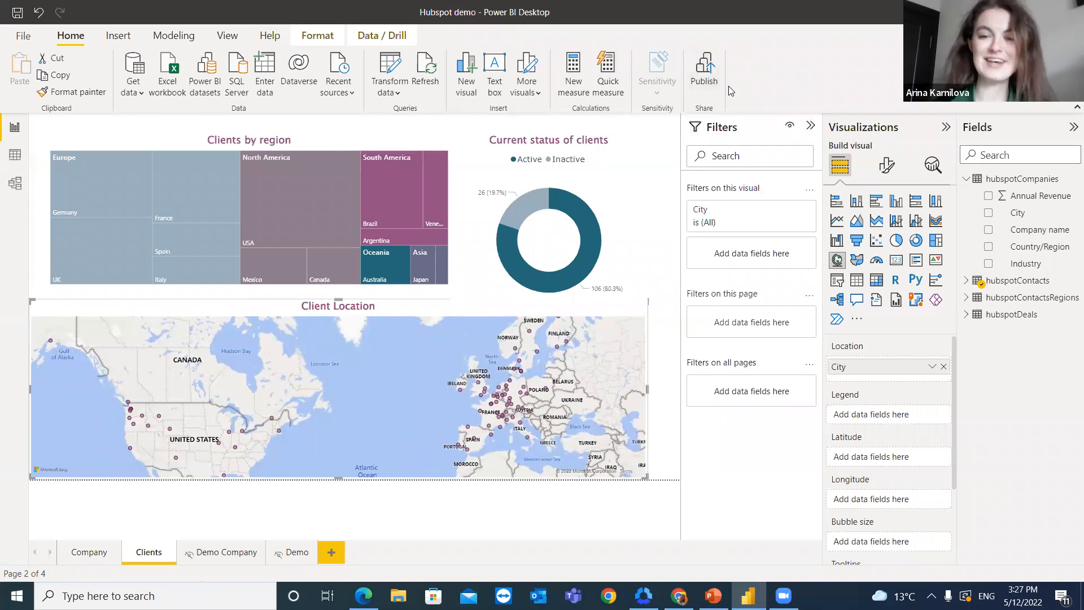
Step: Publish the report to the HubSpot workspace in Power BI and dismiss the publishing dialog
click(704, 85)
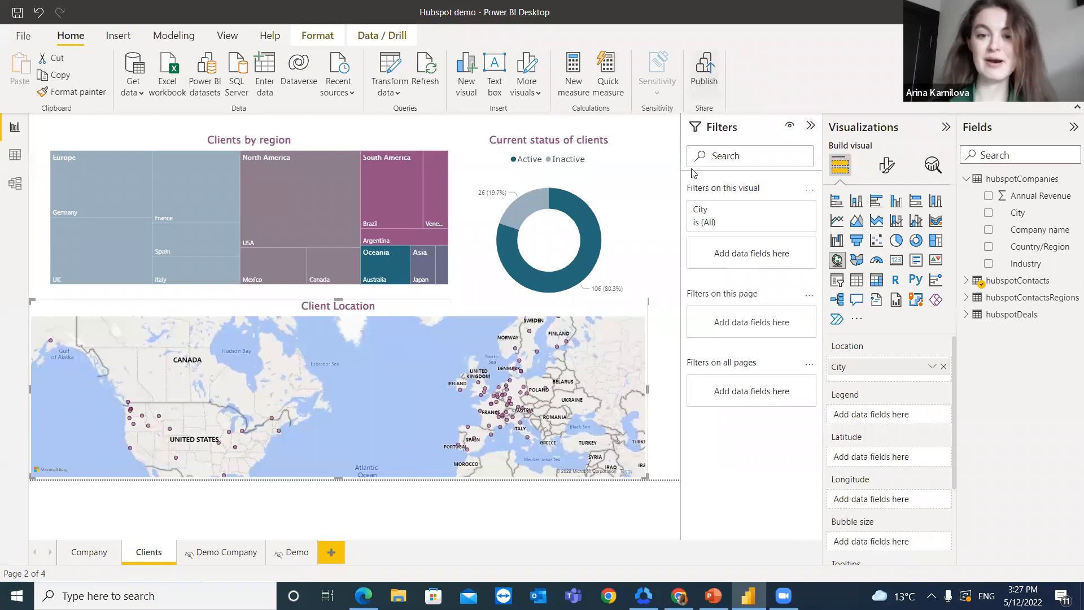
click(602, 321)
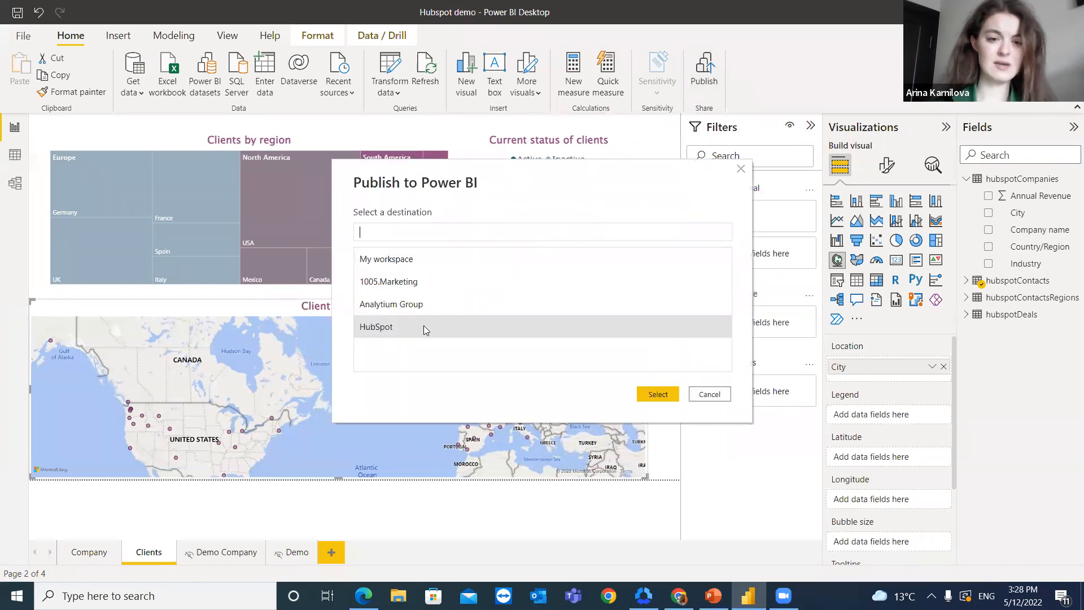
click(384, 331)
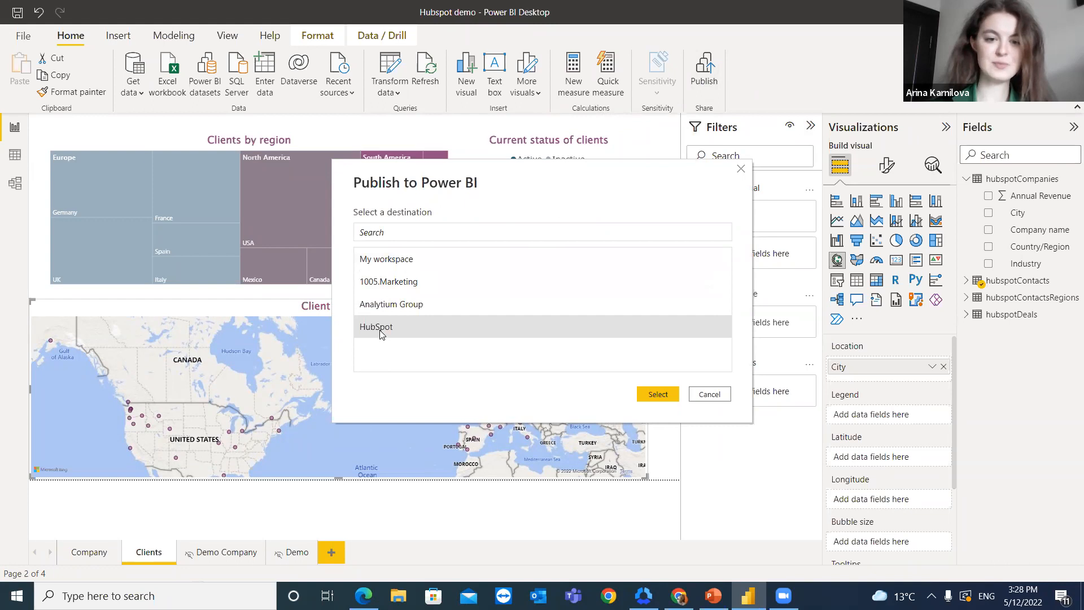
click(657, 394)
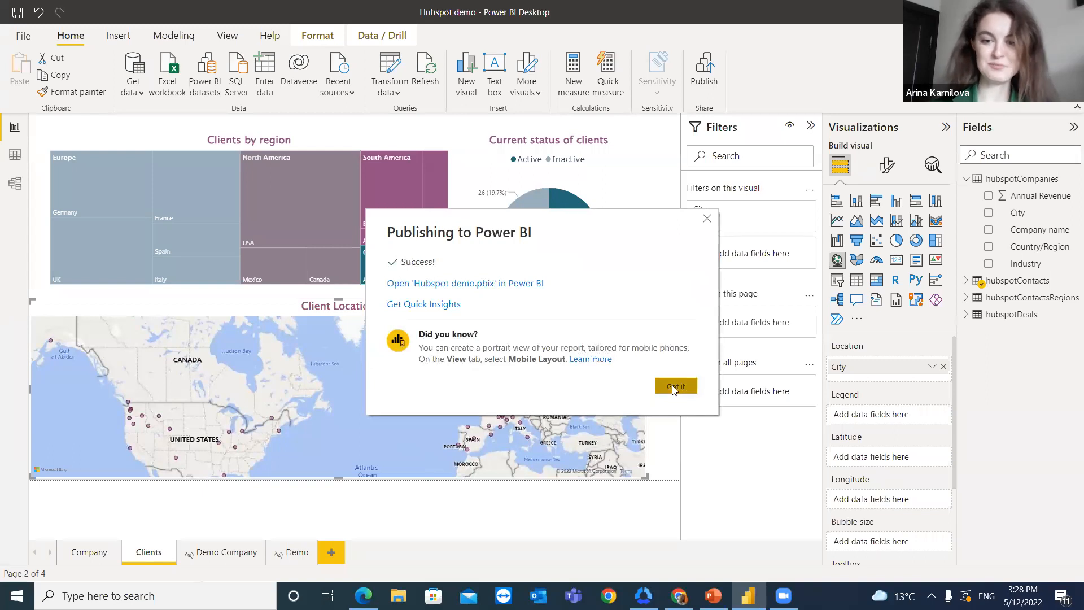
click(675, 386)
Step: Switch to the Power BI service in Chrome and open the Hubspot demo report from the HubSpot workspace
mouse_move(679, 595)
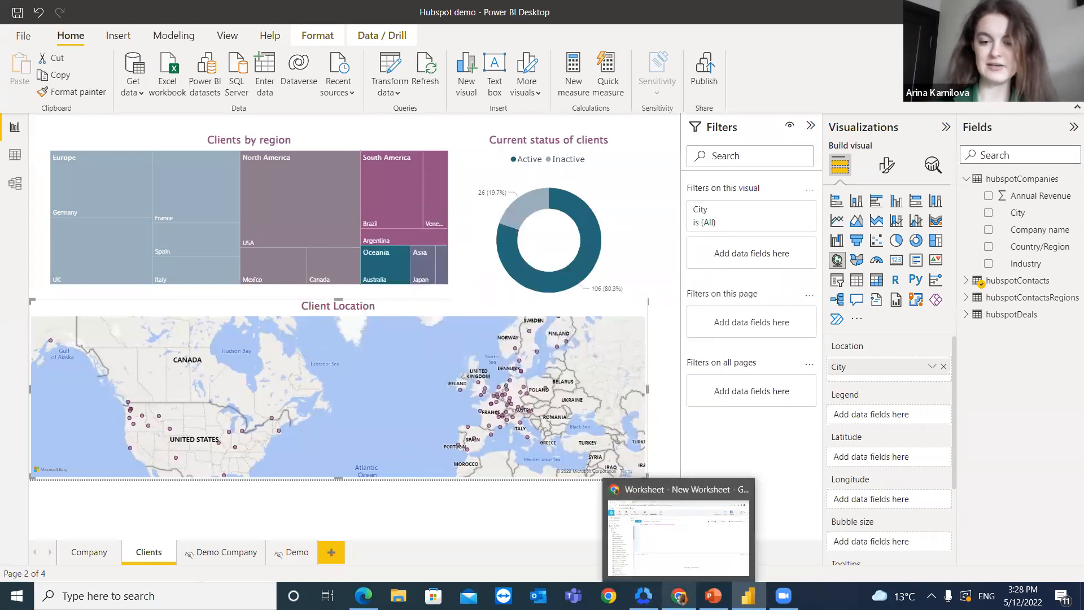
click(677, 524)
click(305, 11)
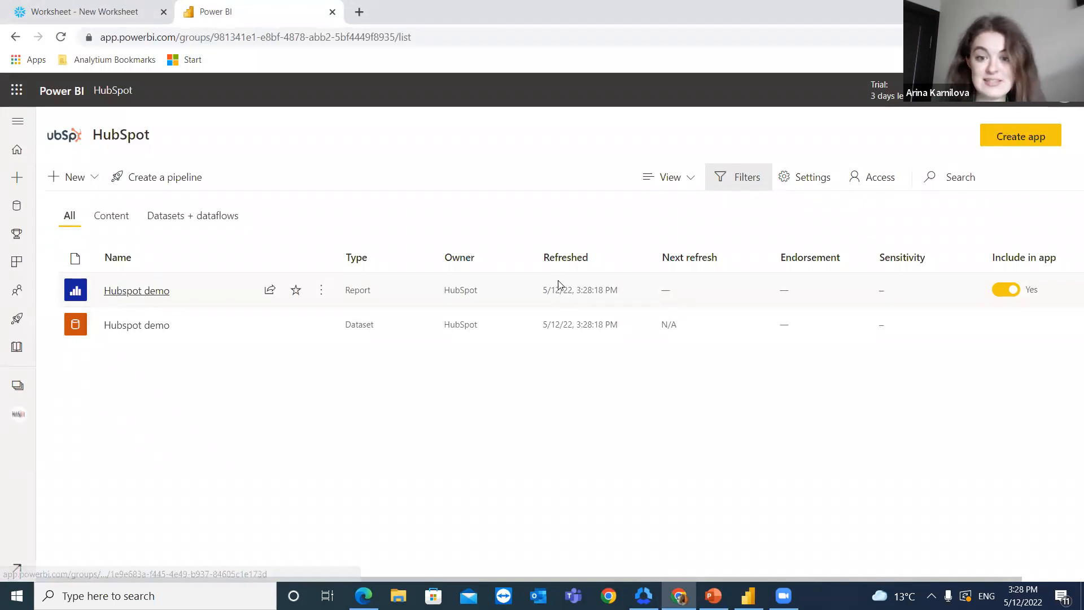
click(150, 299)
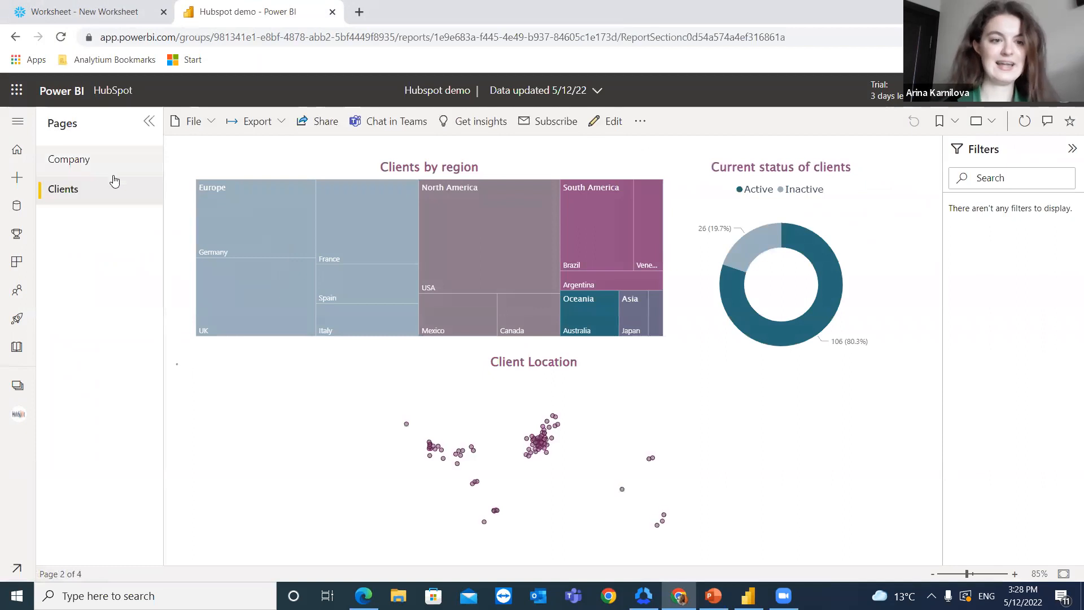
Step: Review the published report's Clients and Company pages, zooming in on the Client Location map
scroll(507, 485, up, 5)
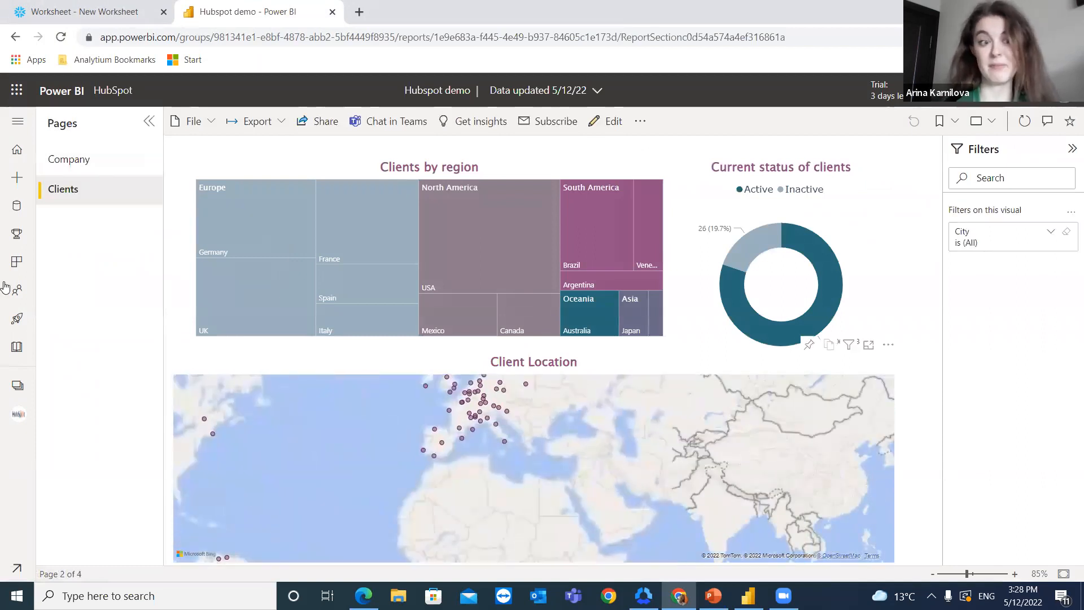
click(86, 176)
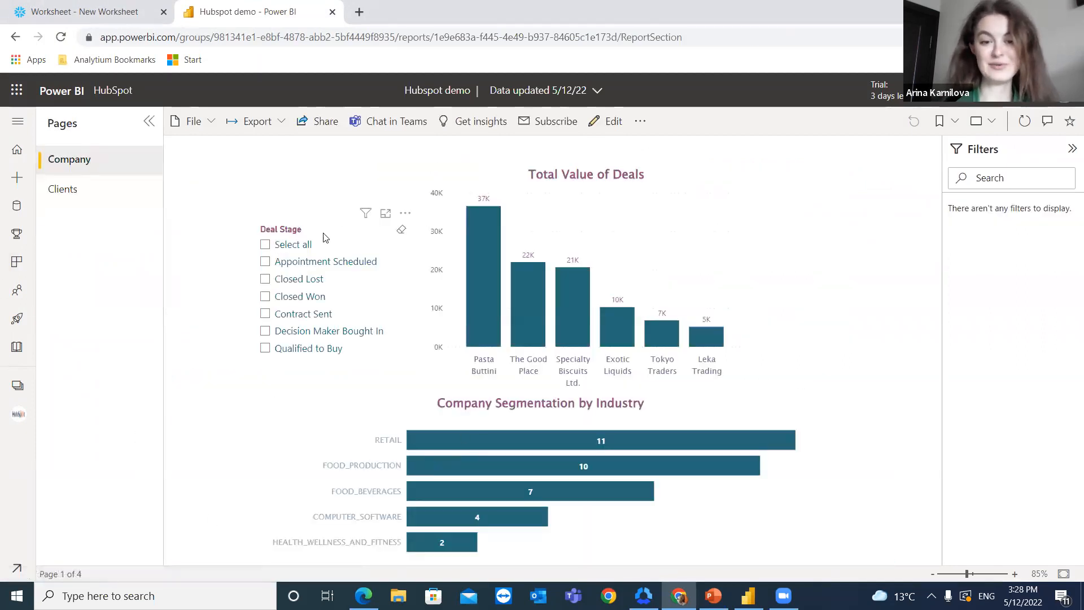
click(131, 195)
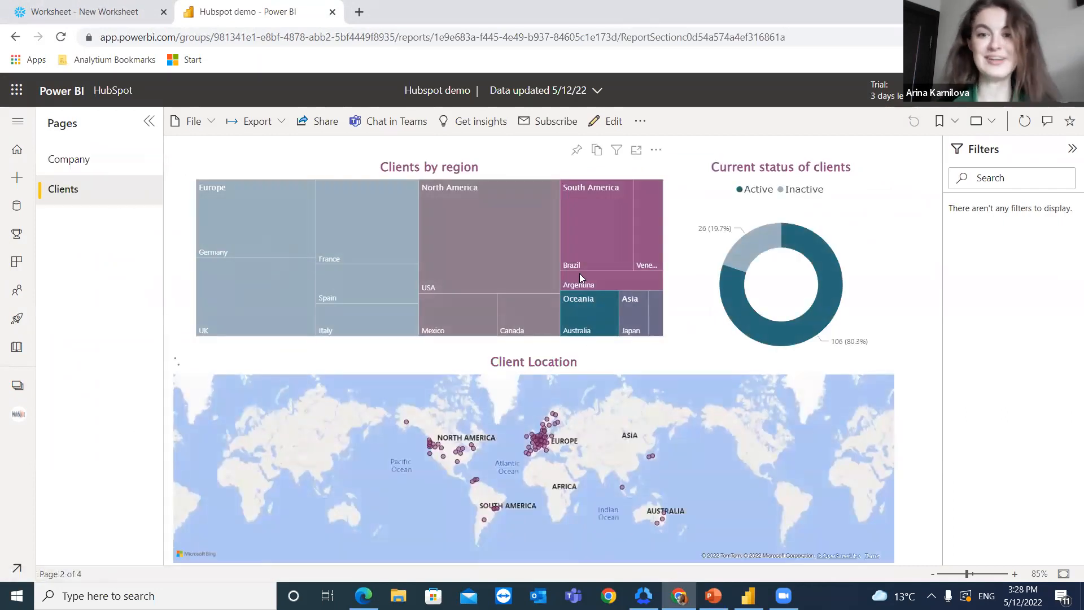
mouse_move(536, 289)
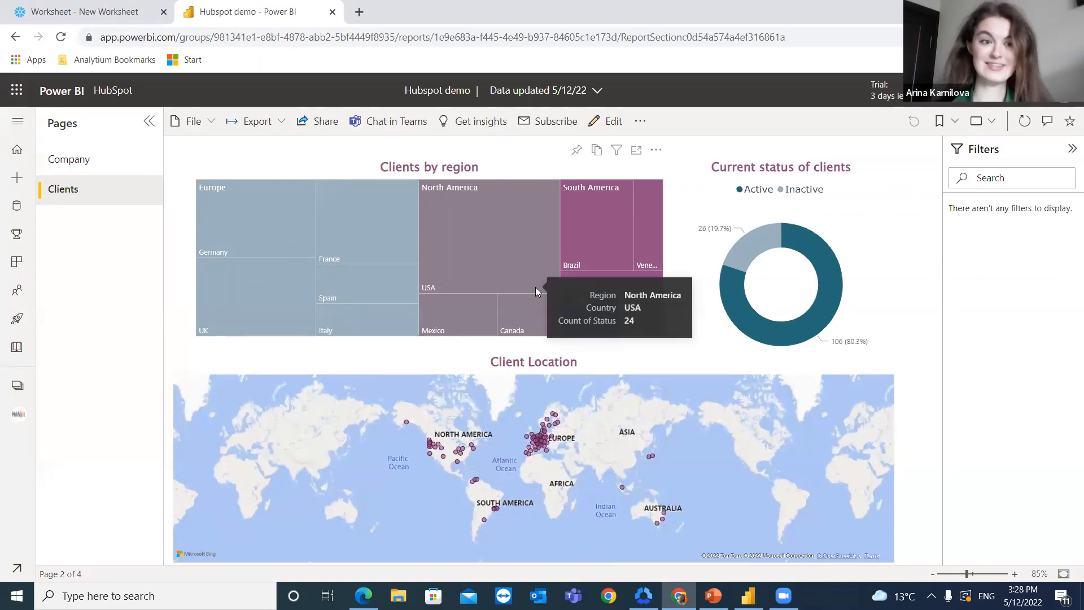
click(95, 164)
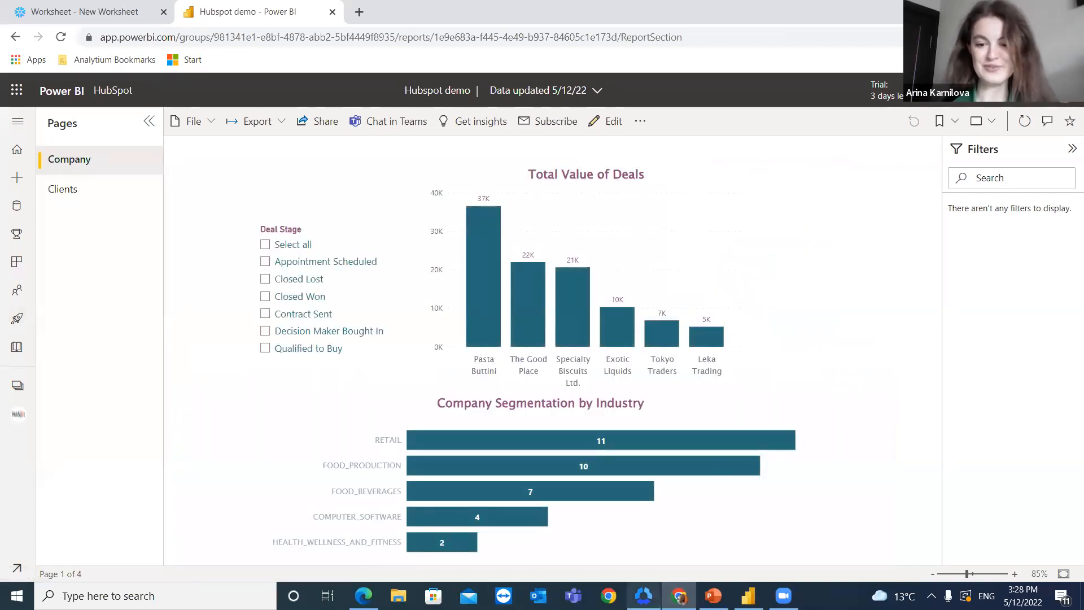
Step: Switch to PowerPoint, start the slide show from the Q&A Session slide and advance to the Contact Information slide
mouse_move(713, 594)
click(724, 564)
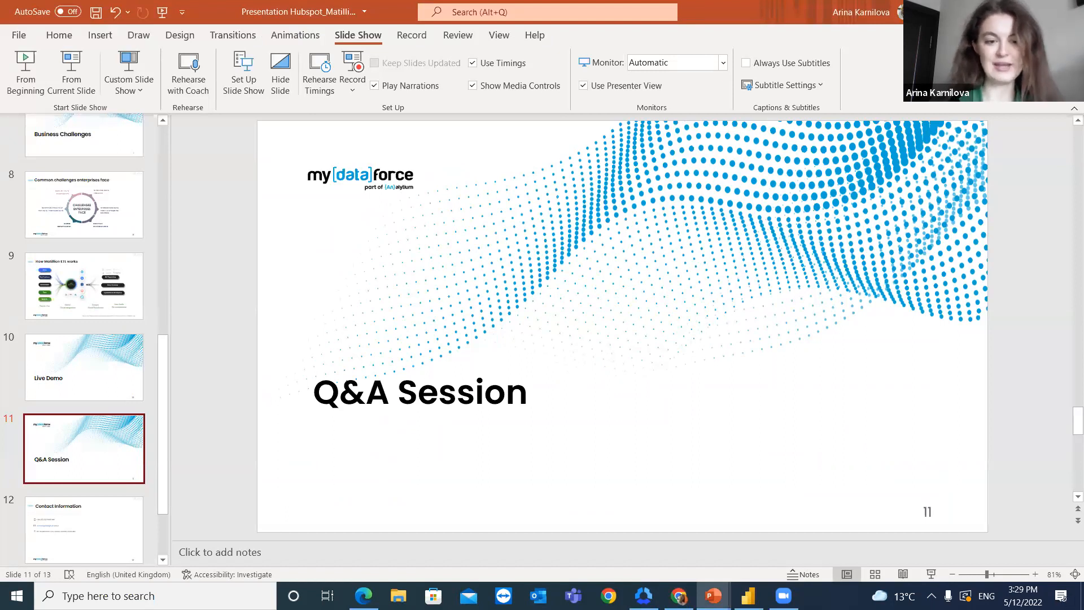
key(shift+F5)
key(Right)
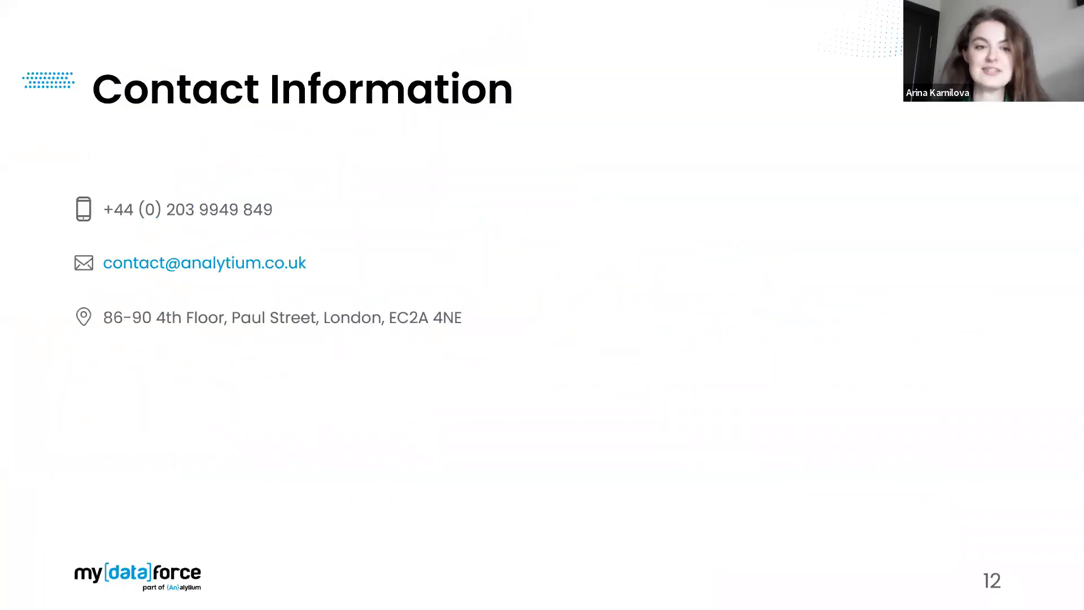